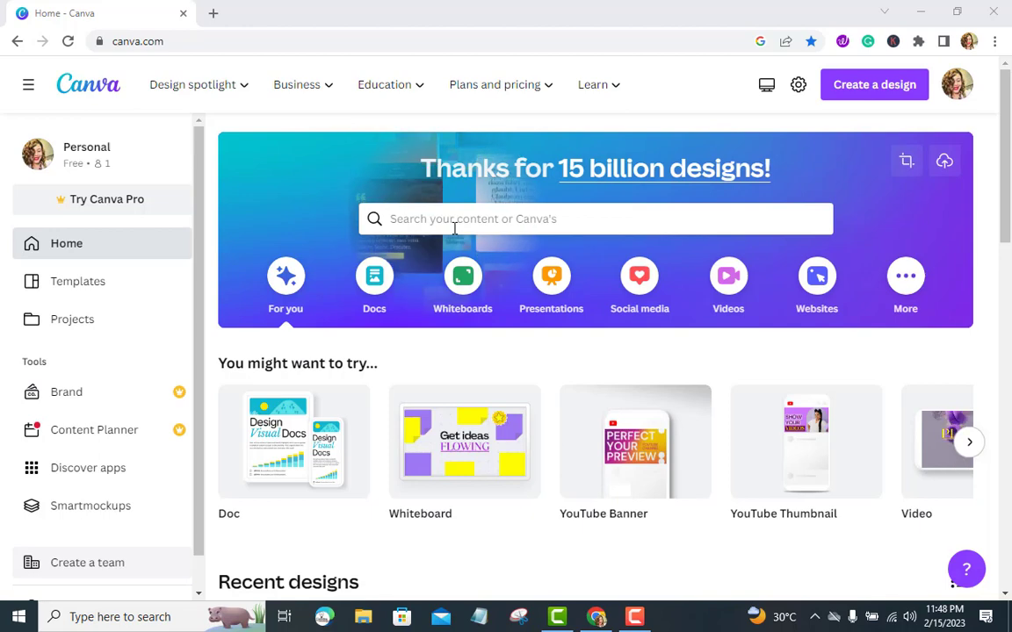
Find the YouTube Banner templates and create a blank YouTube banner design from them.
{"action": "left_click", "coordinate": [453, 228]}
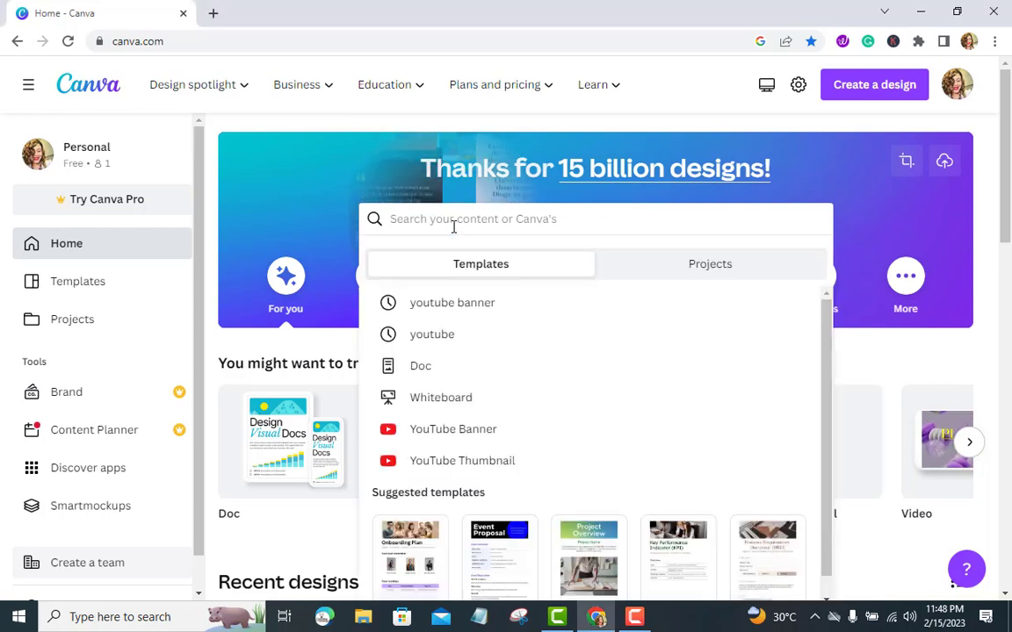
{"action": "left_click", "coordinate": [448, 439]}
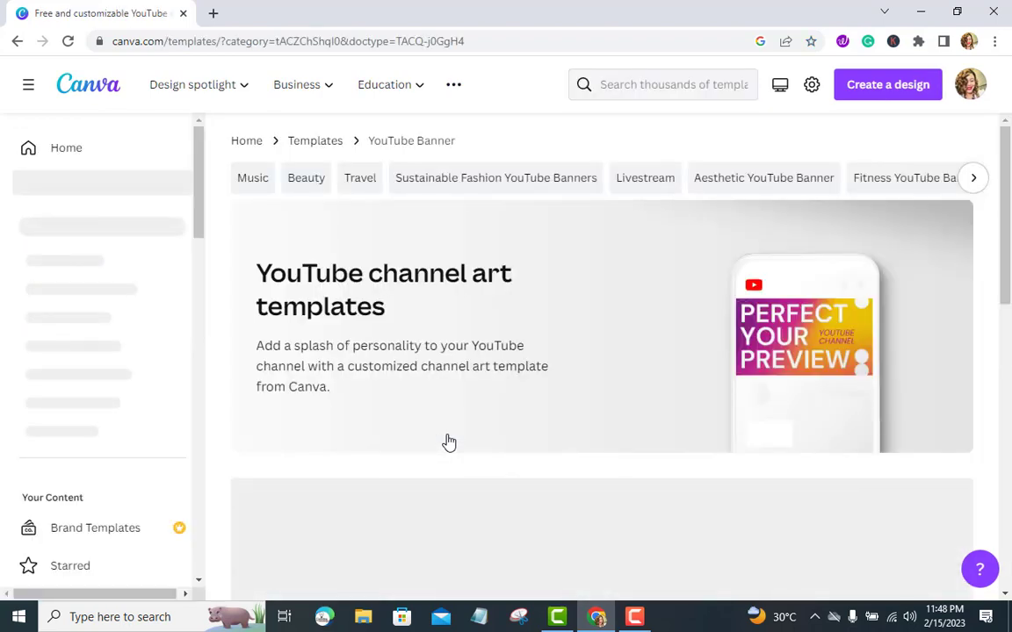
{"action": "scroll", "coordinate": [449, 431], "scroll_direction": "down", "scroll_amount": 2}
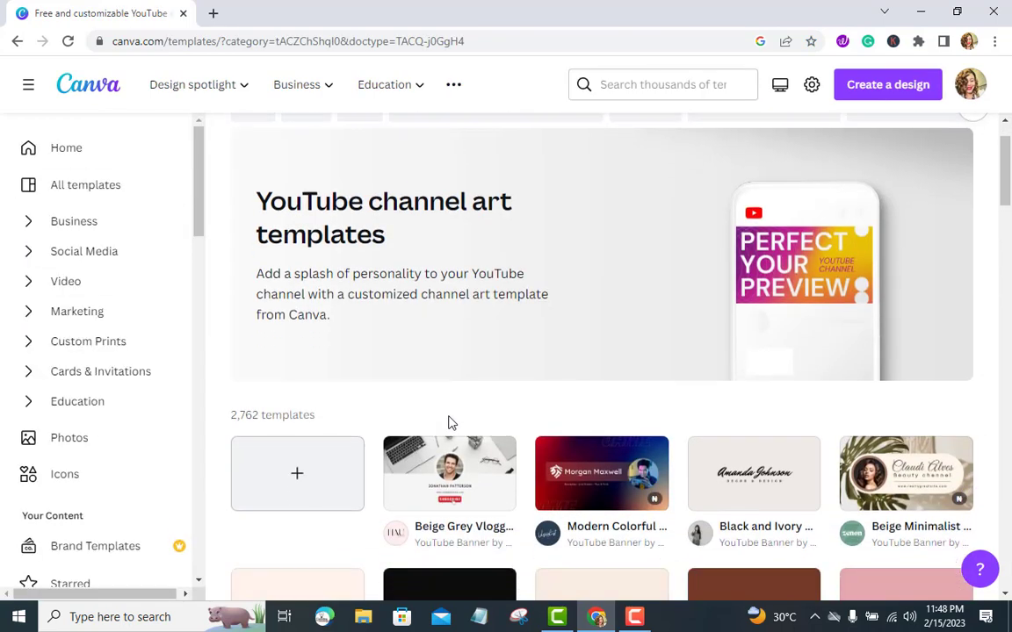
{"action": "scroll", "coordinate": [370, 424], "scroll_direction": "down", "scroll_amount": 1}
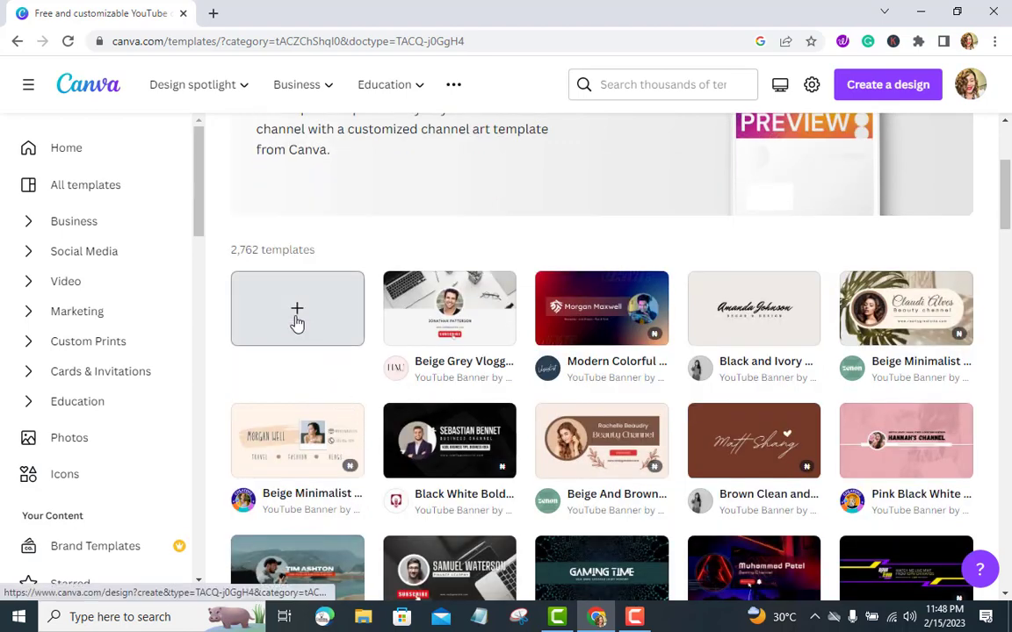
{"action": "left_click", "coordinate": [297, 323]}
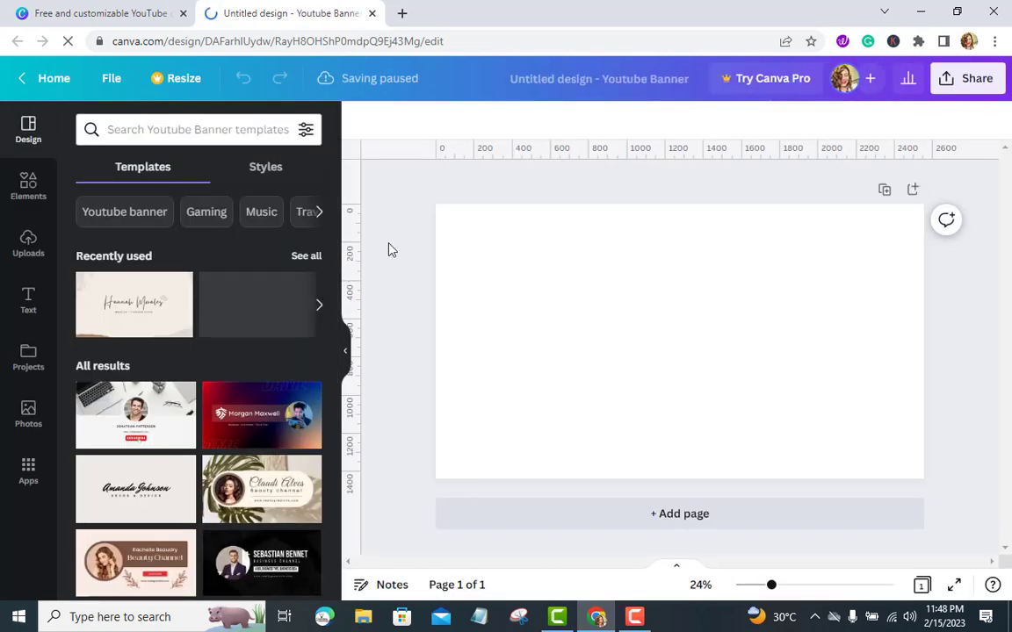
Hide the rulers and guides around the blank banner page.
{"action": "left_click", "coordinate": [113, 81]}
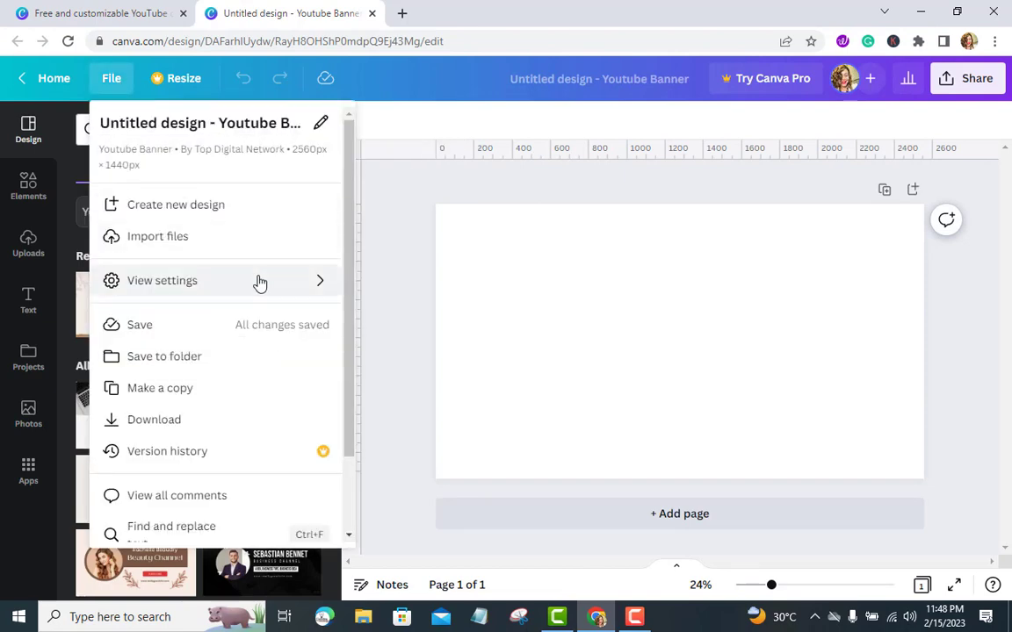
{"action": "mouse_move", "coordinate": [260, 282]}
{"action": "left_click", "coordinate": [429, 309]}
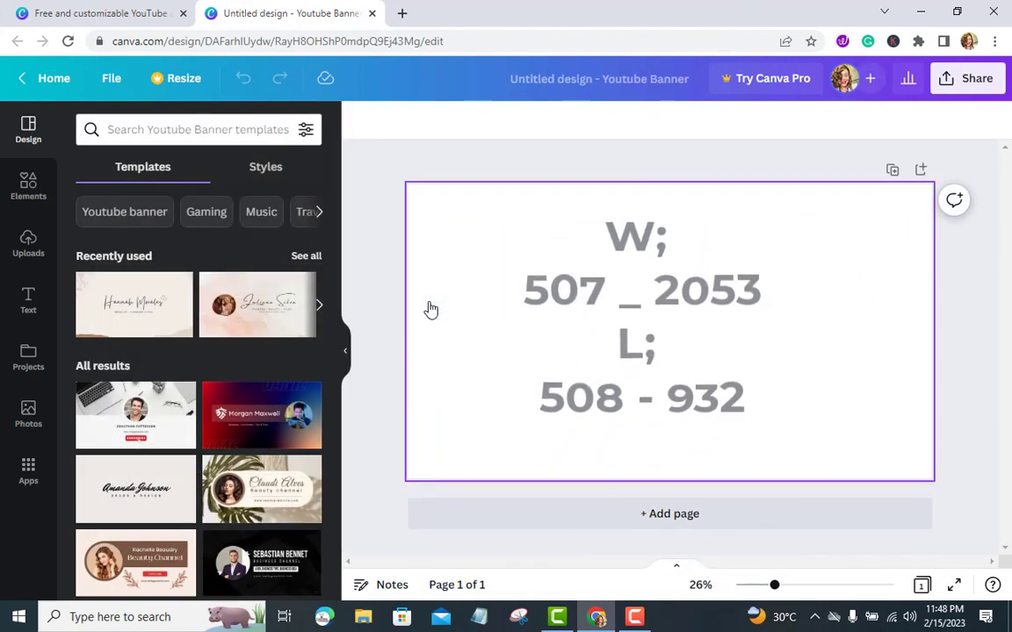
Show the rulers and guides around the banner page.
{"action": "left_click", "coordinate": [111, 81]}
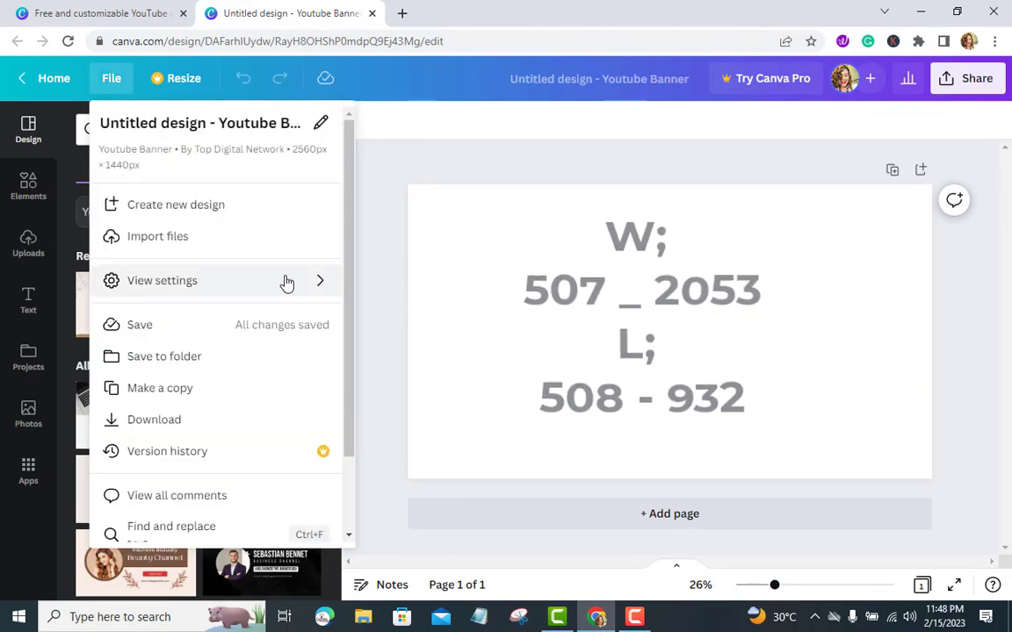
{"action": "mouse_move", "coordinate": [287, 286]}
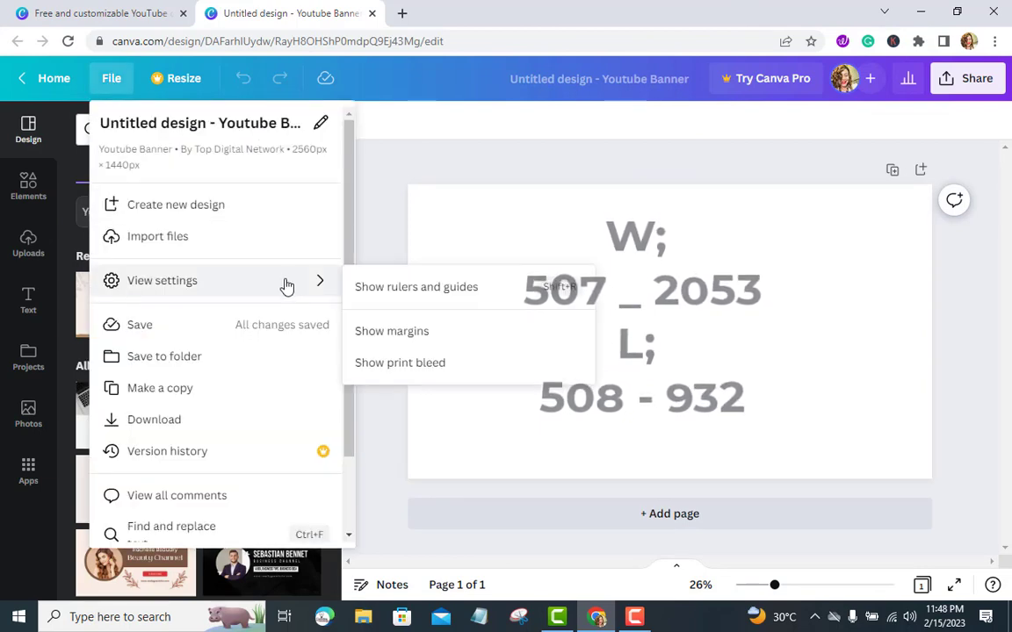
{"action": "left_click", "coordinate": [391, 290]}
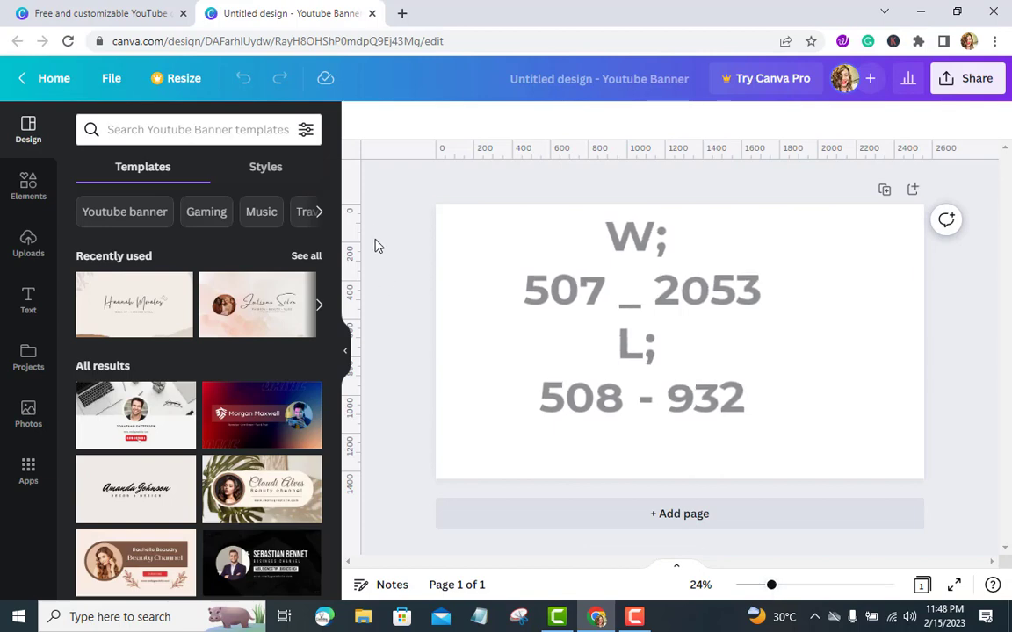
Add a vertical guide to the right part of the banner and position it precisely at 2053 px.
{"action": "left_click_drag", "start_coordinate": [360, 227], "coordinate": [828, 217]}
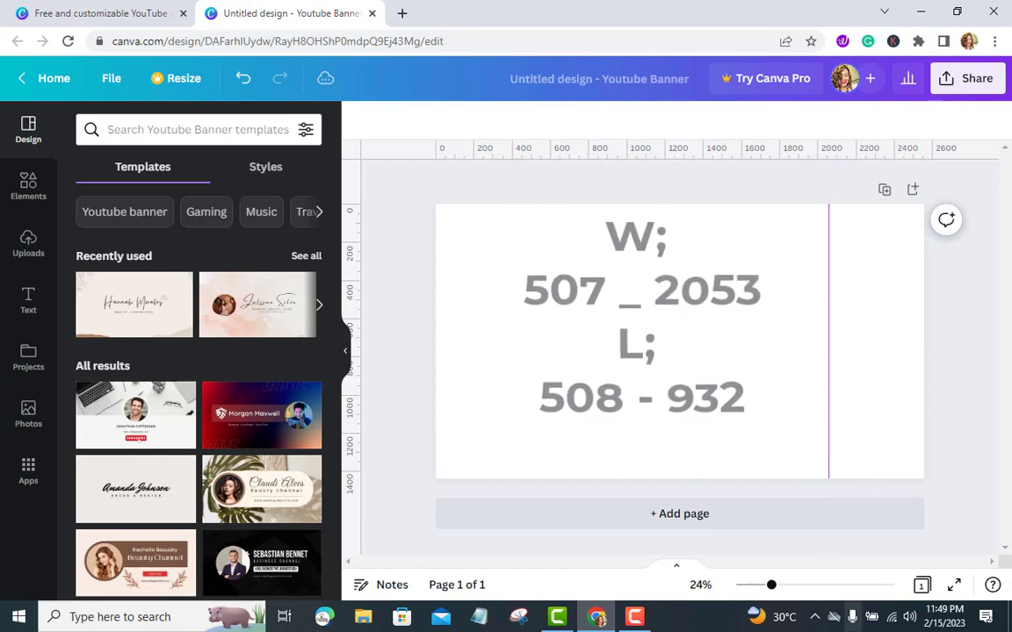
{"action": "left_click", "coordinate": [852, 586]}
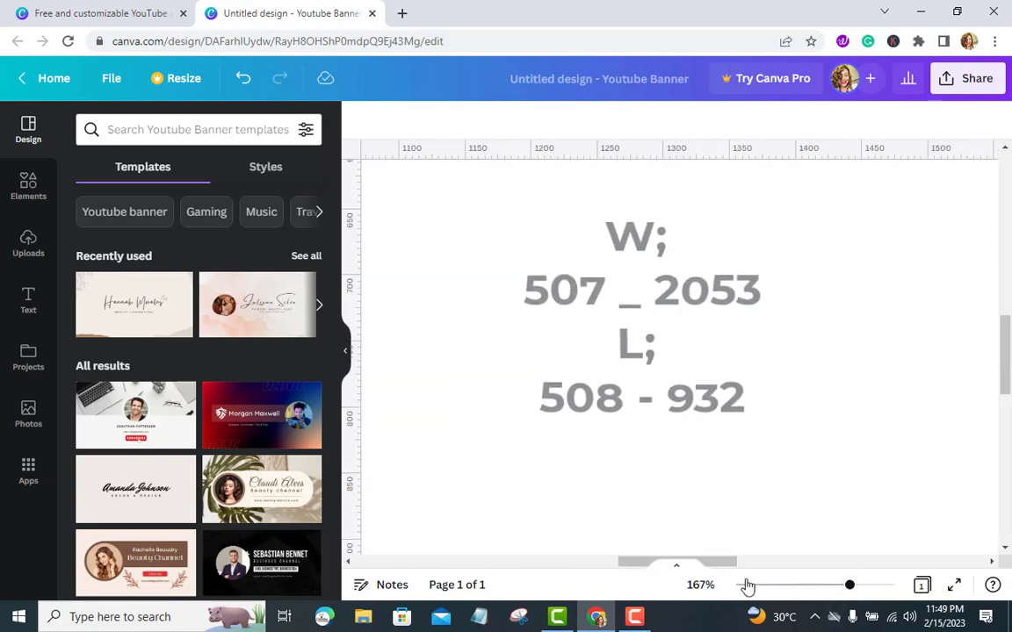
{"action": "left_click_drag", "start_coordinate": [790, 559], "coordinate": [898, 562]}
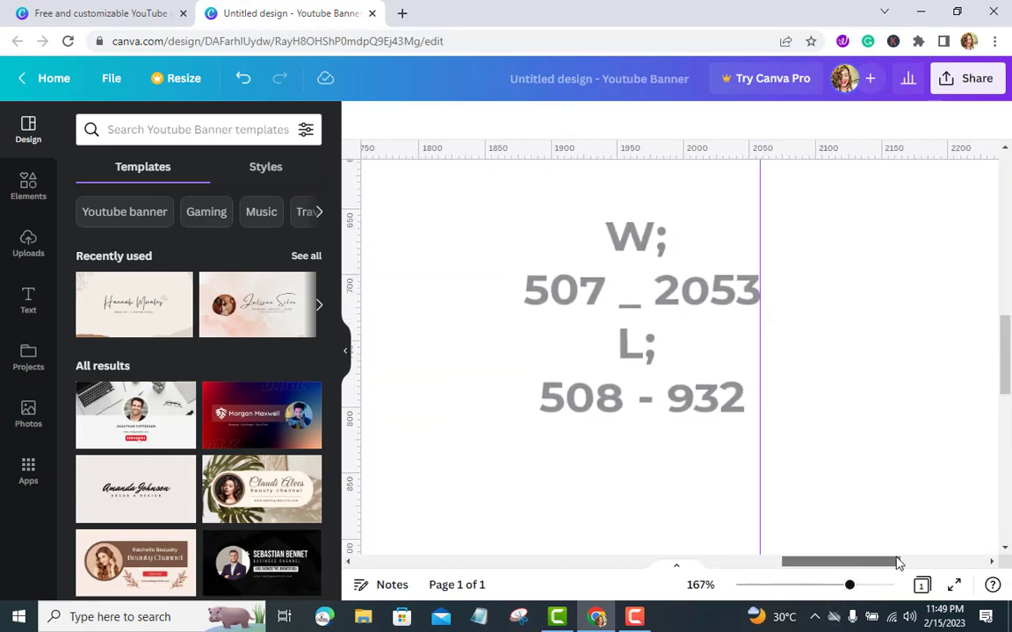
{"action": "scroll", "coordinate": [753, 377], "scroll_direction": "up", "scroll_amount": 5}
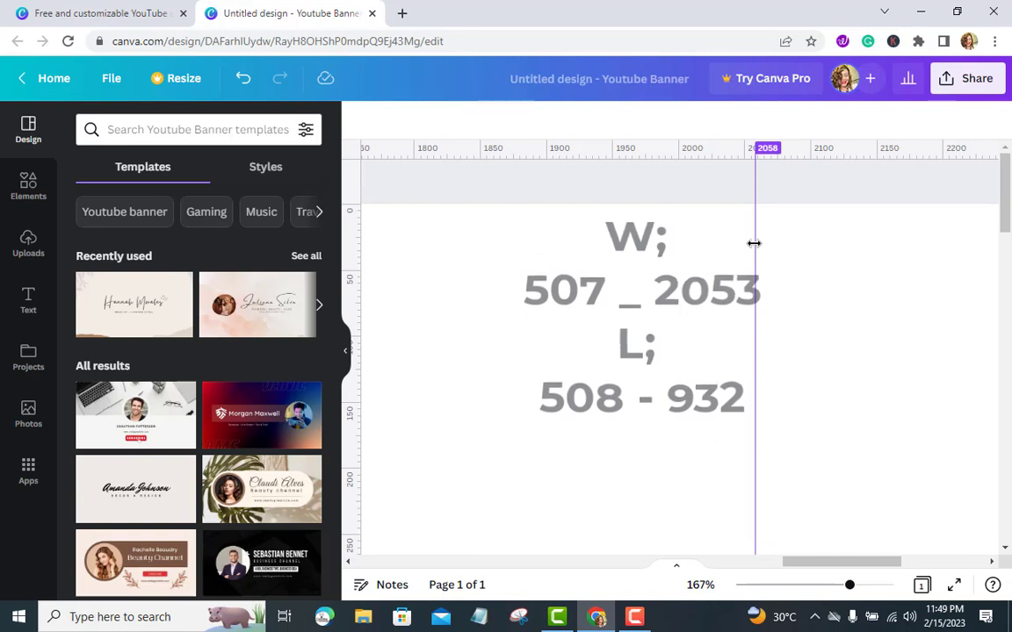
{"action": "left_click_drag", "start_coordinate": [753, 245], "coordinate": [746, 246]}
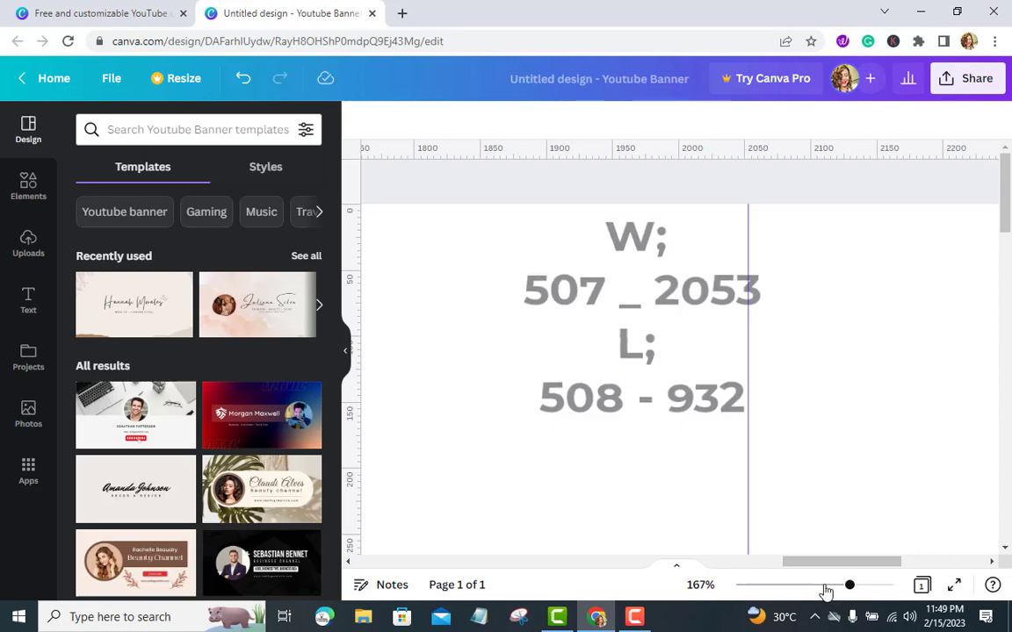
Add a second vertical guide to the left part of the banner and position it precisely at 507 px.
{"action": "left_click", "coordinate": [769, 586]}
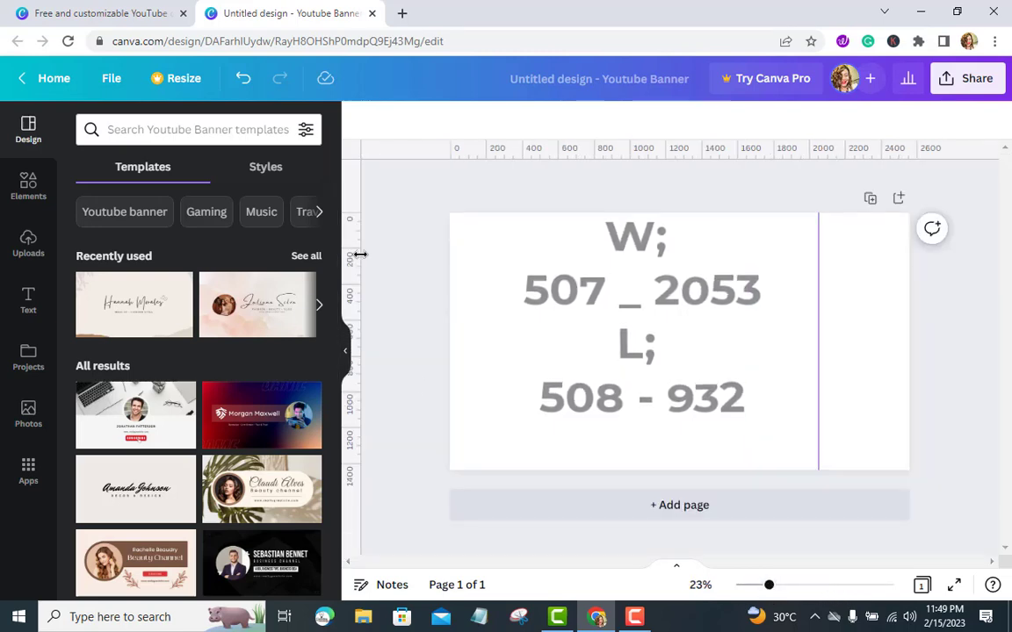
{"action": "left_click_drag", "start_coordinate": [356, 253], "coordinate": [542, 259]}
{"action": "left_click", "coordinate": [832, 585]}
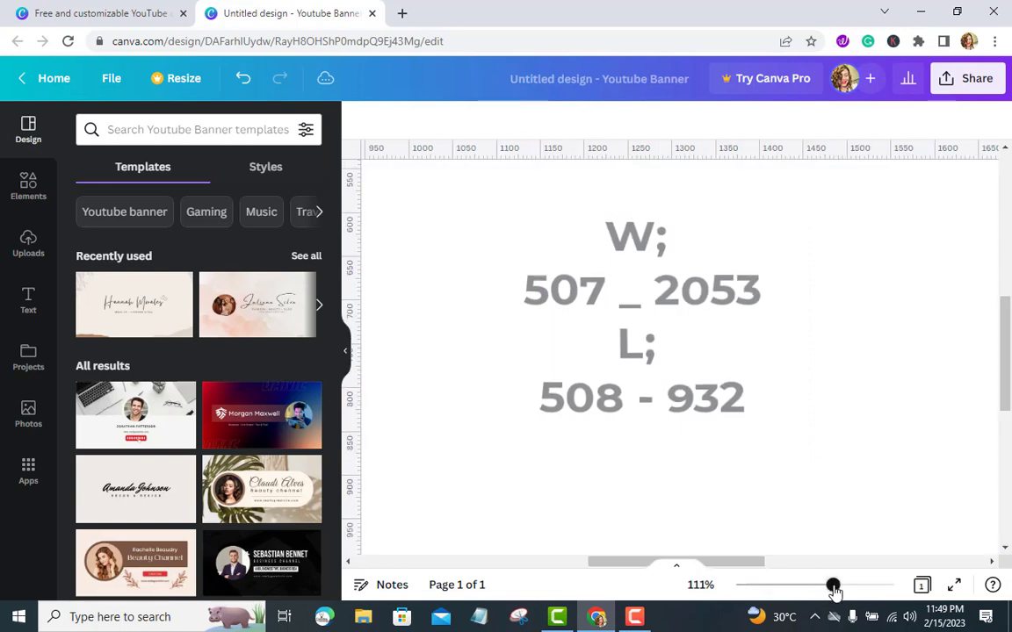
{"action": "left_click_drag", "start_coordinate": [725, 556], "coordinate": [584, 565]}
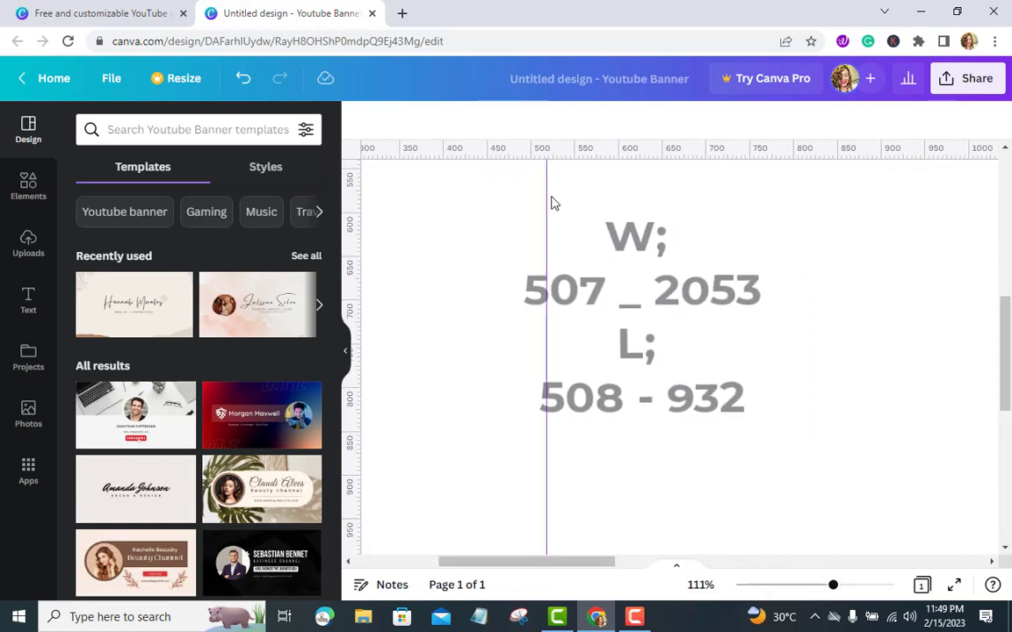
{"action": "left_click_drag", "start_coordinate": [549, 197], "coordinate": [536, 205]}
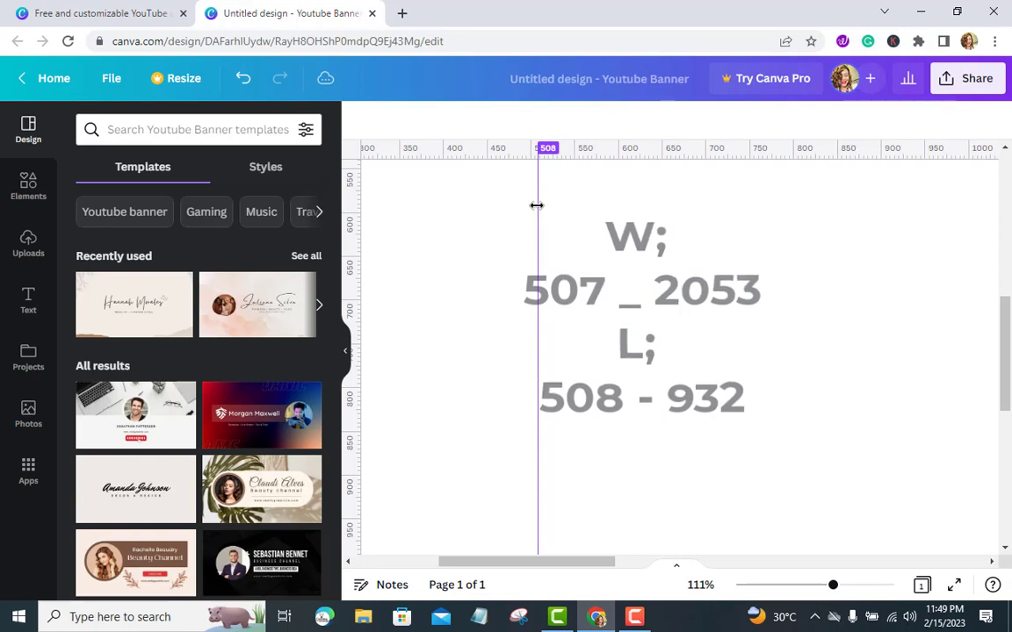
{"action": "left_click_drag", "start_coordinate": [536, 205], "coordinate": [537, 207]}
{"action": "left_click", "coordinate": [860, 586]}
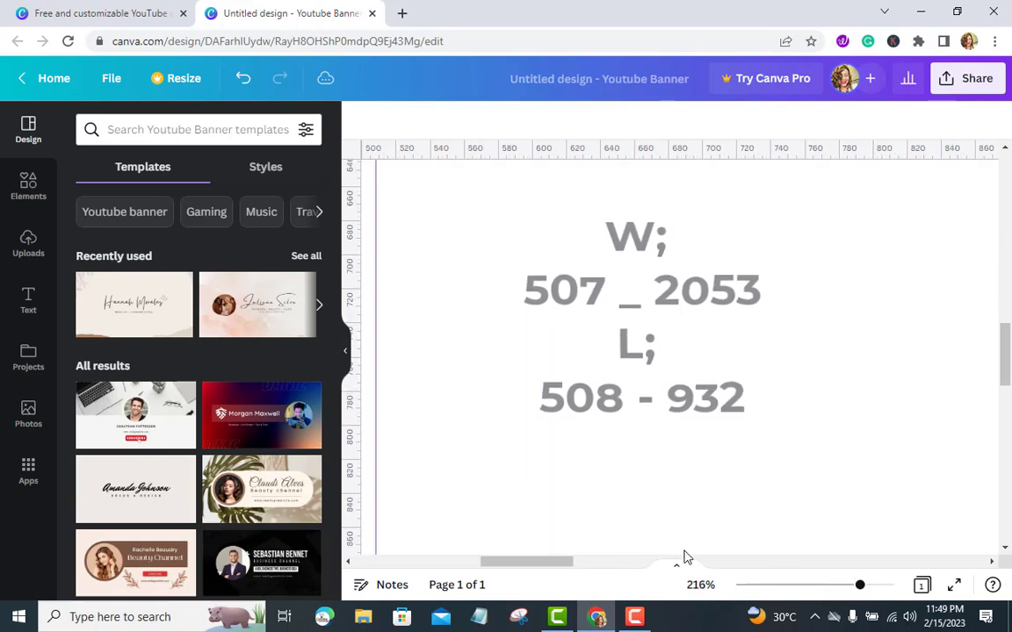
{"action": "left_click_drag", "start_coordinate": [562, 563], "coordinate": [542, 563]}
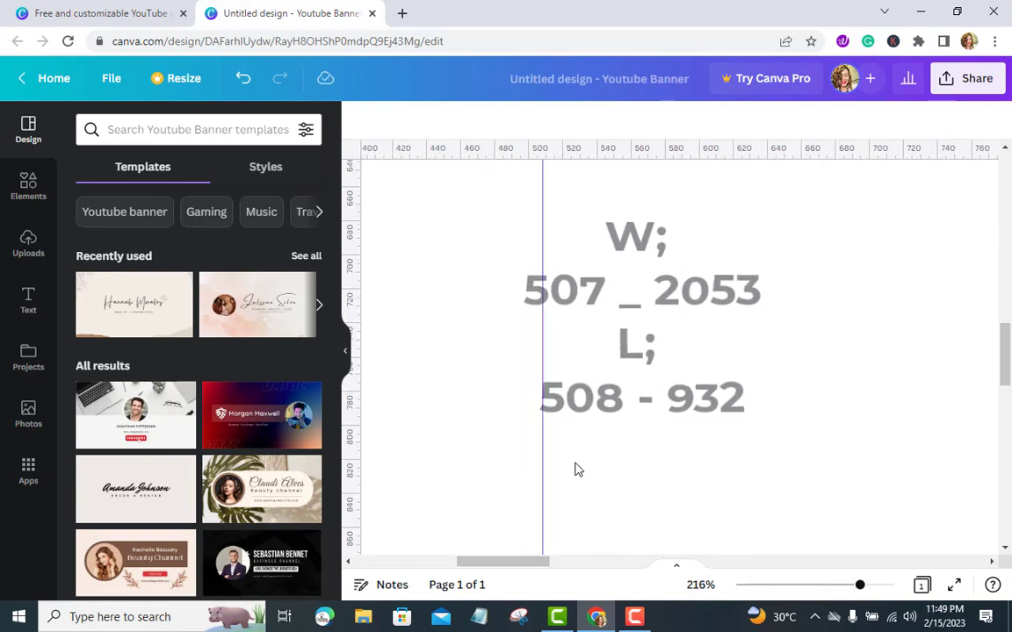
{"action": "scroll", "coordinate": [575, 470], "scroll_direction": "up", "scroll_amount": 8}
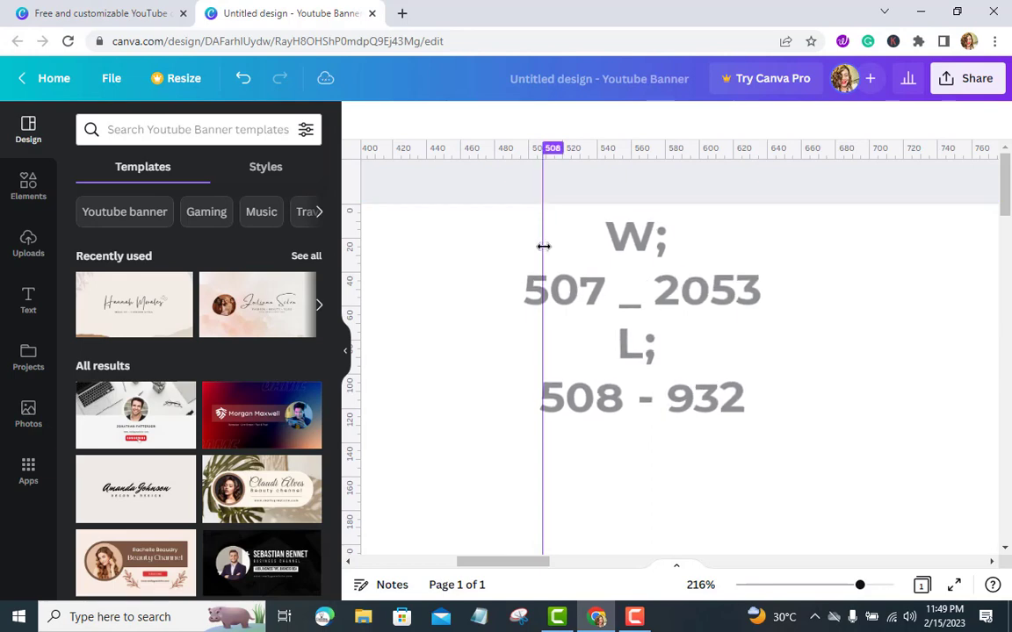
{"action": "left_click_drag", "start_coordinate": [543, 247], "coordinate": [543, 248]}
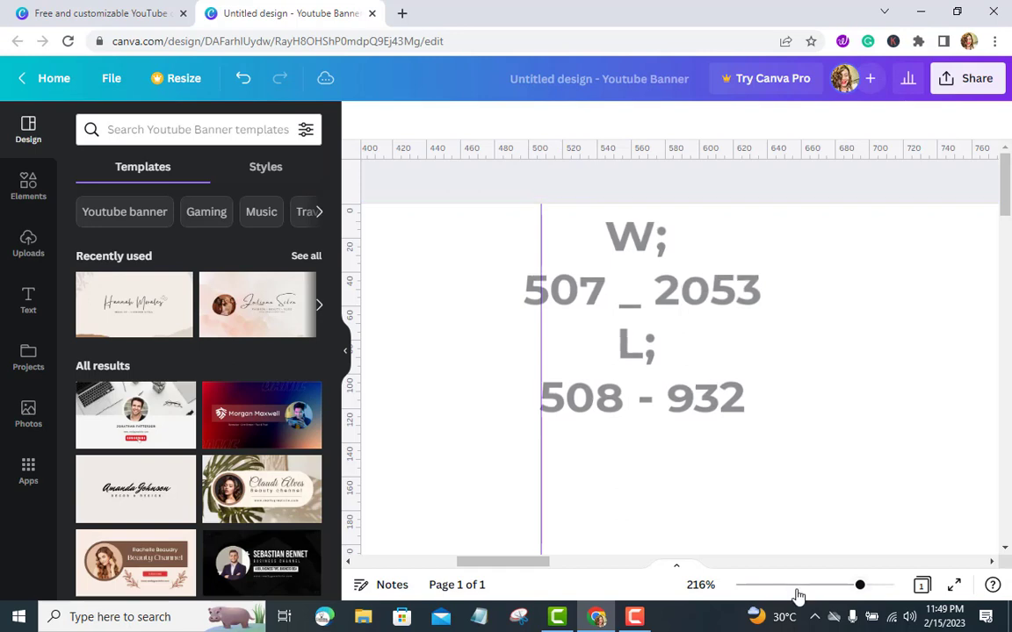
Add a horizontal guide across the upper part of the banner and position it precisely at 508 px.
{"action": "left_click", "coordinate": [762, 586]}
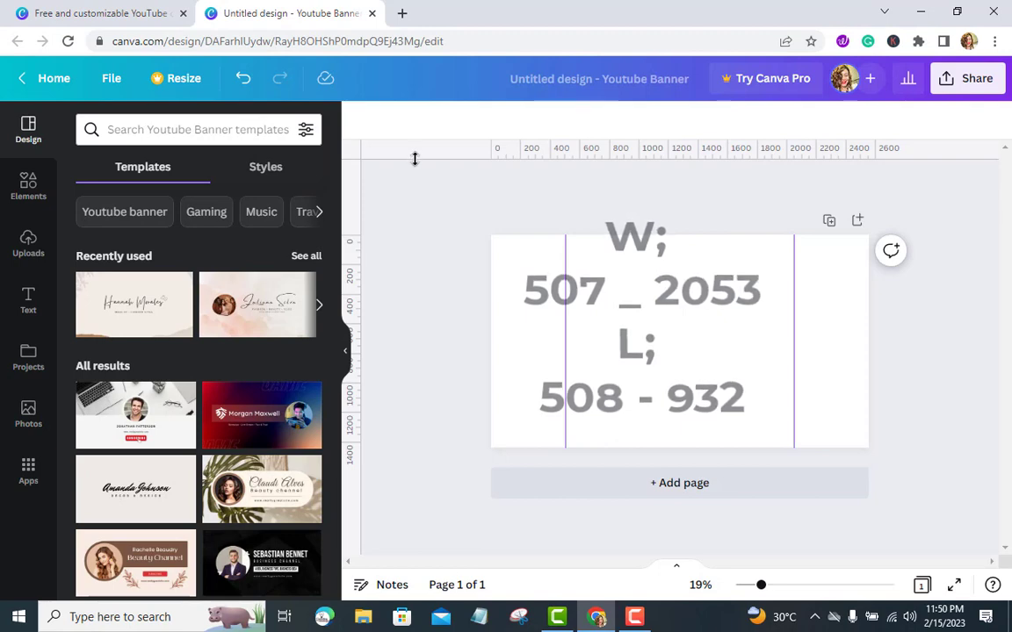
{"action": "left_click_drag", "start_coordinate": [414, 159], "coordinate": [395, 319]}
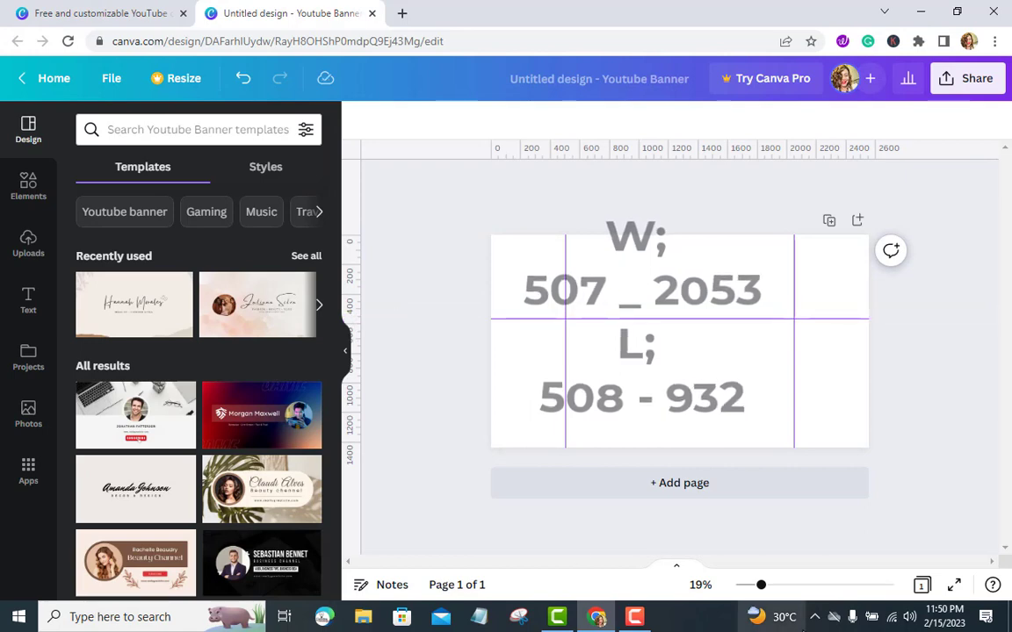
{"action": "left_click", "coordinate": [825, 586]}
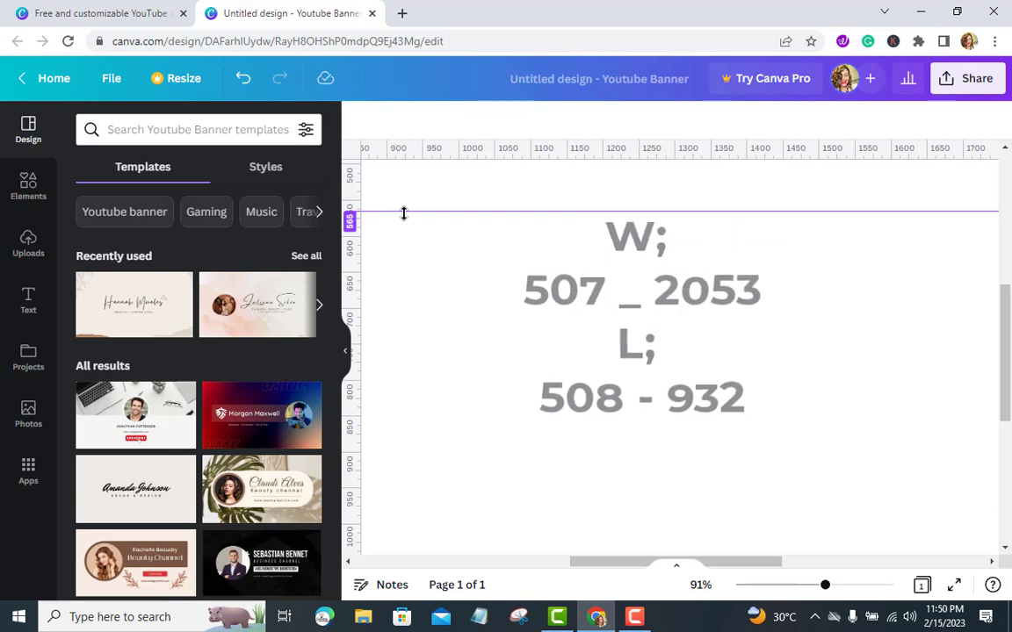
{"action": "scroll", "coordinate": [404, 214], "scroll_direction": "up", "scroll_amount": 2}
{"action": "left_click_drag", "start_coordinate": [404, 213], "coordinate": [480, 143]}
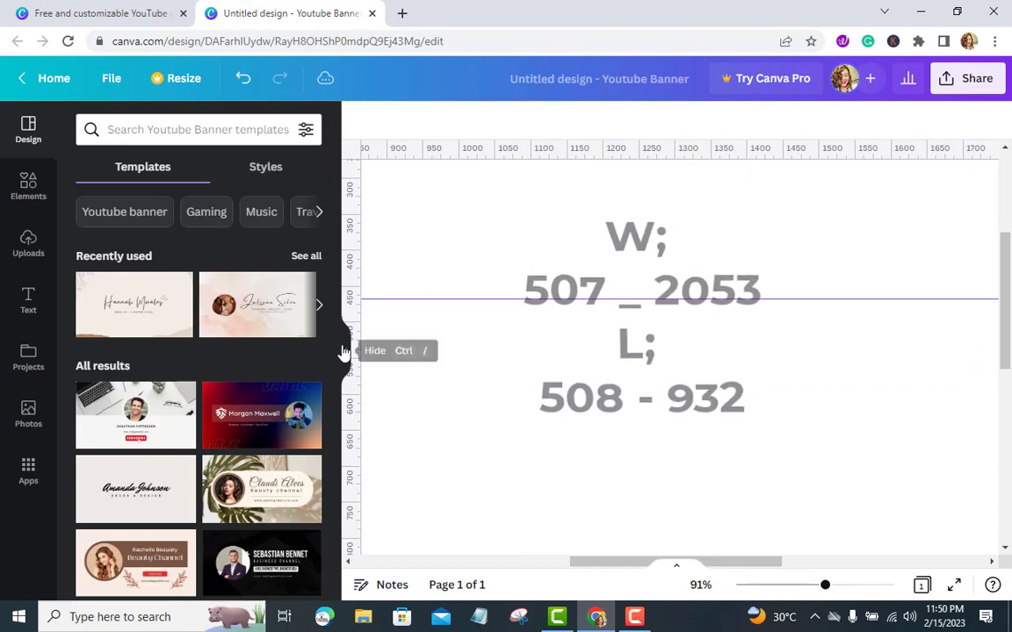
{"action": "left_click", "coordinate": [344, 351]}
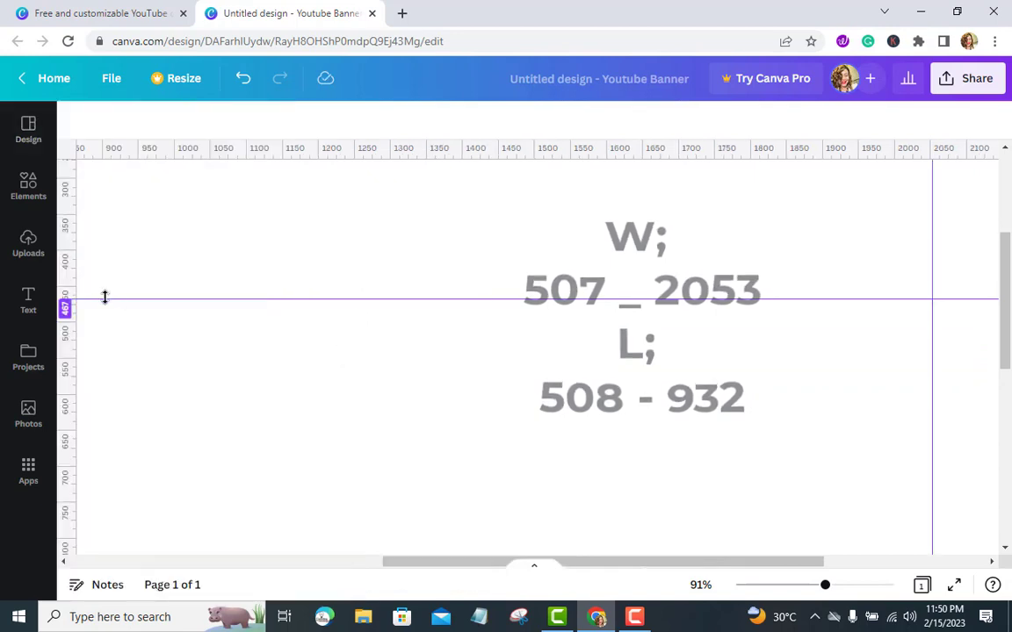
{"action": "left_click_drag", "start_coordinate": [104, 297], "coordinate": [111, 327]}
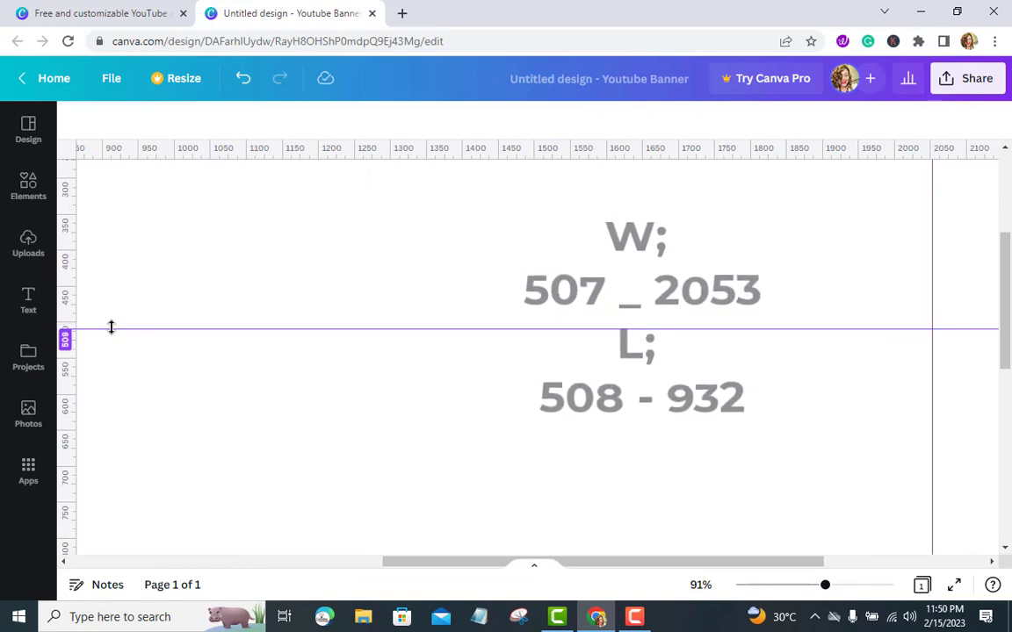
{"action": "left_click_drag", "start_coordinate": [110, 327], "coordinate": [122, 326]}
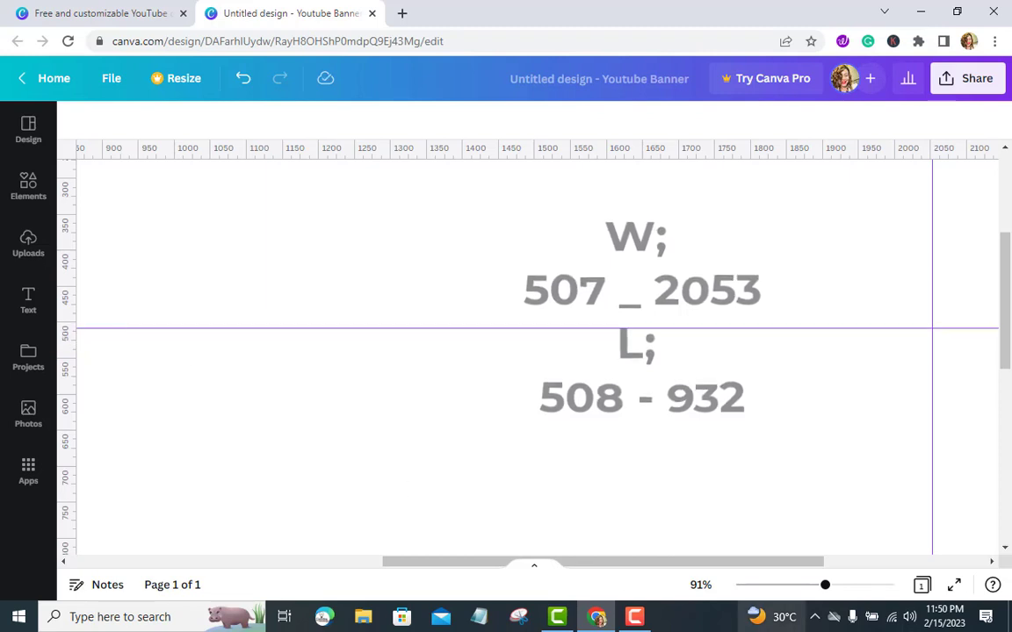
Add a second horizontal guide across the lower part of the banner and position it at 932 px.
{"action": "left_click", "coordinate": [862, 588]}
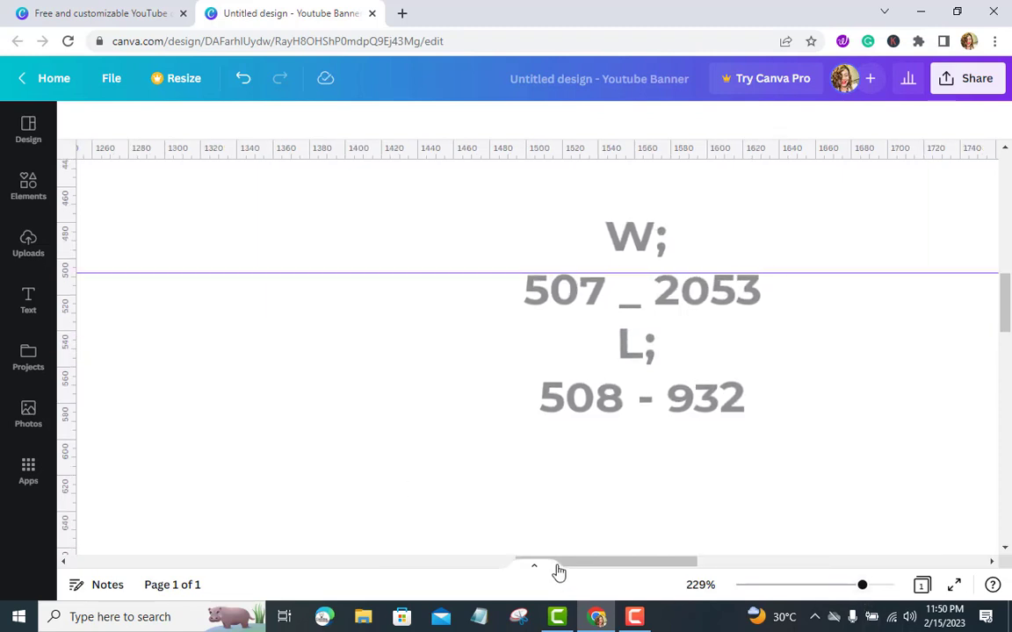
{"action": "left_click_drag", "start_coordinate": [558, 569], "coordinate": [82, 569]}
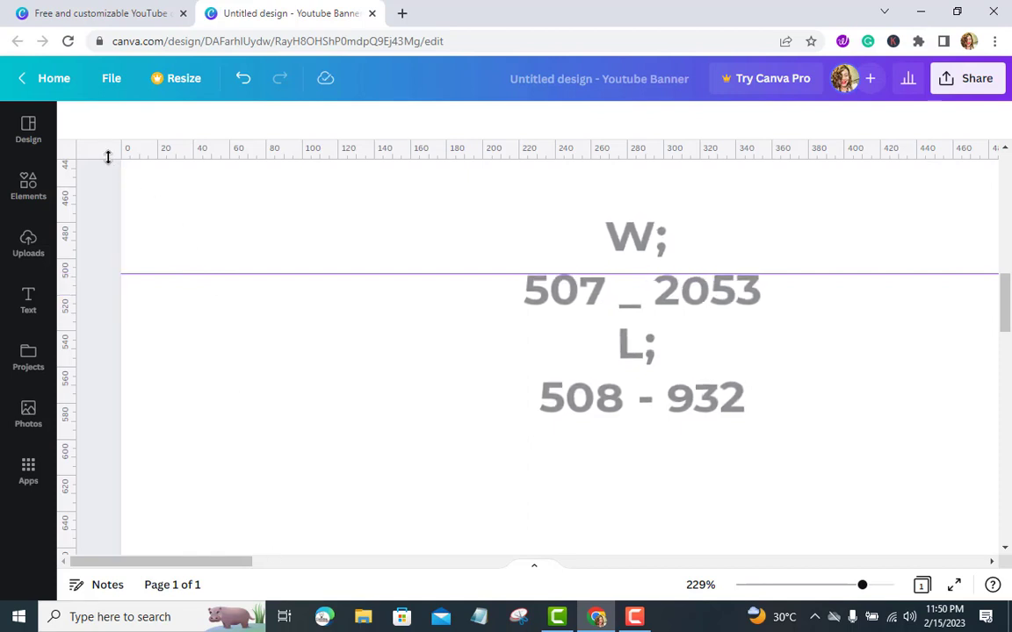
{"action": "left_click_drag", "start_coordinate": [108, 156], "coordinate": [115, 406]}
{"action": "scroll", "coordinate": [91, 427], "scroll_direction": "down", "scroll_amount": 2}
{"action": "scroll", "coordinate": [81, 452], "scroll_direction": "down", "scroll_amount": 3}
{"action": "scroll", "coordinate": [86, 459], "scroll_direction": "down", "scroll_amount": 1}
{"action": "scroll", "coordinate": [84, 459], "scroll_direction": "down", "scroll_amount": 1}
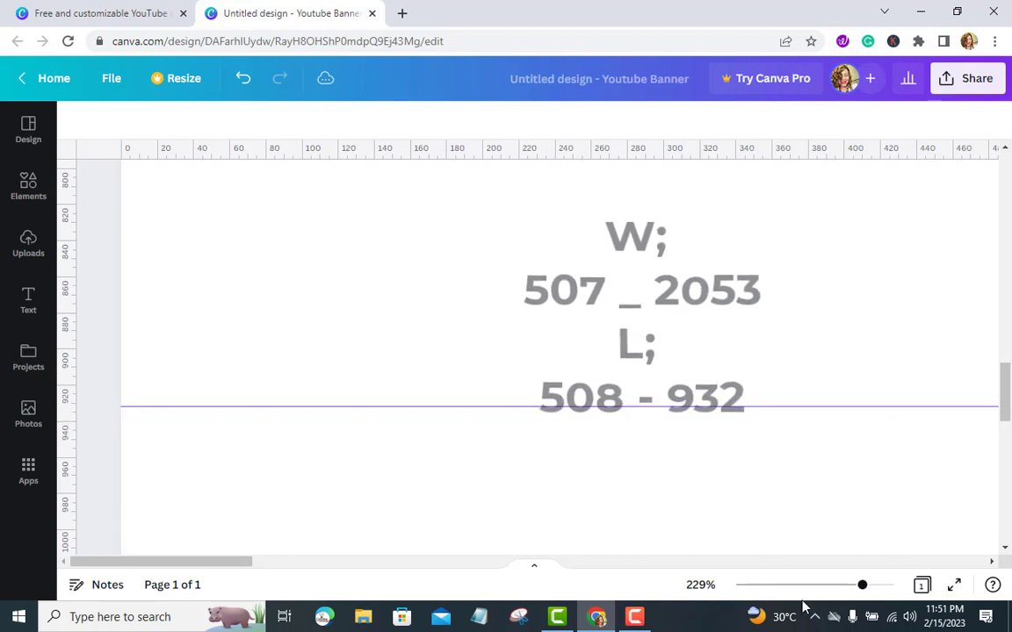
Apply the black "Business Channel" template with the circular portrait to the banner page.
{"action": "left_click", "coordinate": [768, 586]}
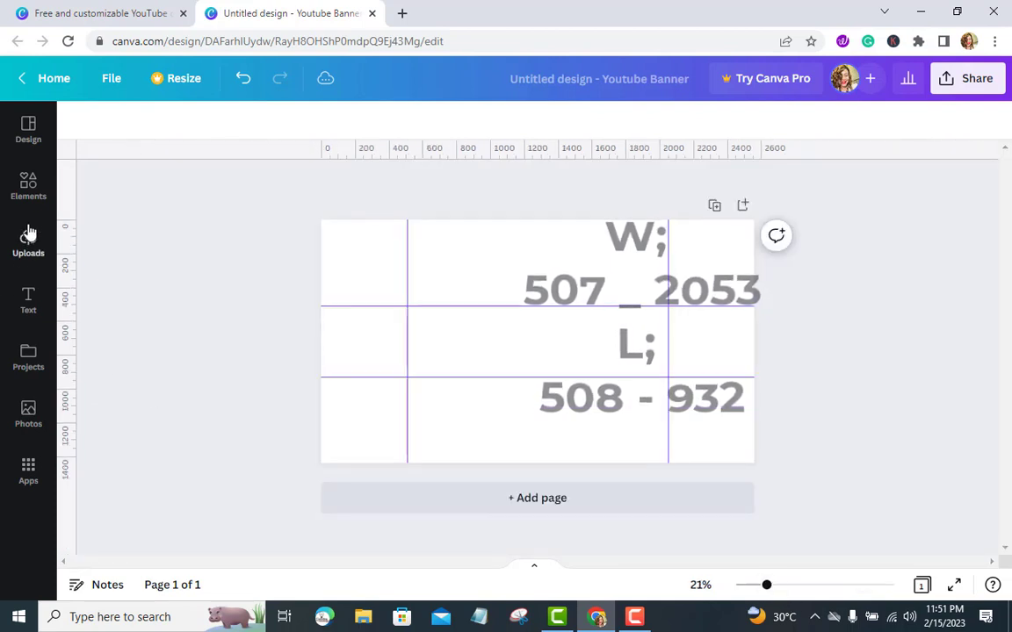
{"action": "left_click", "coordinate": [27, 149]}
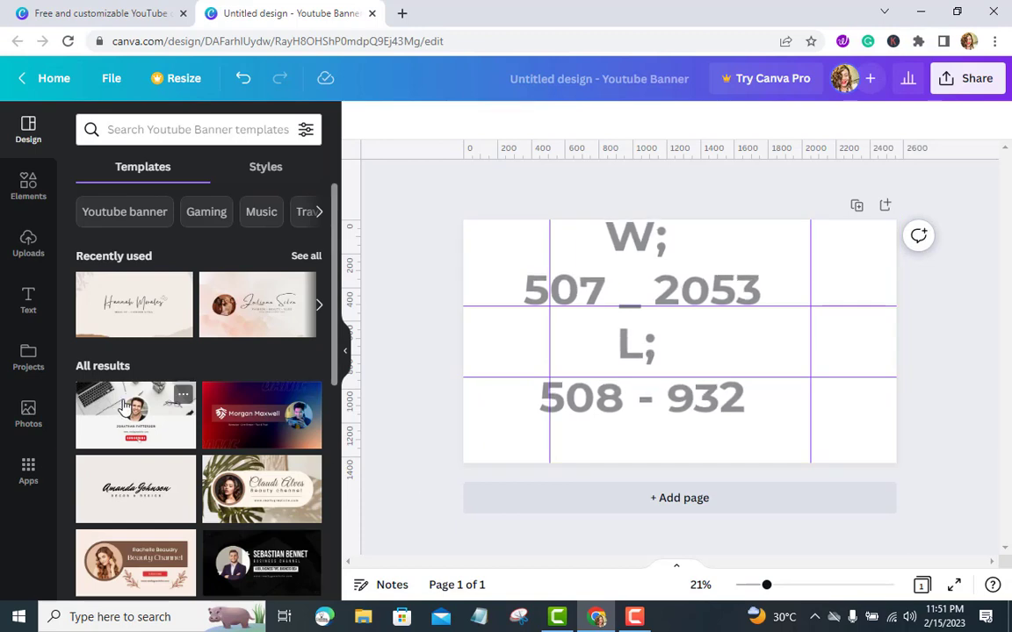
{"action": "scroll", "coordinate": [187, 445], "scroll_direction": "down", "scroll_amount": 1}
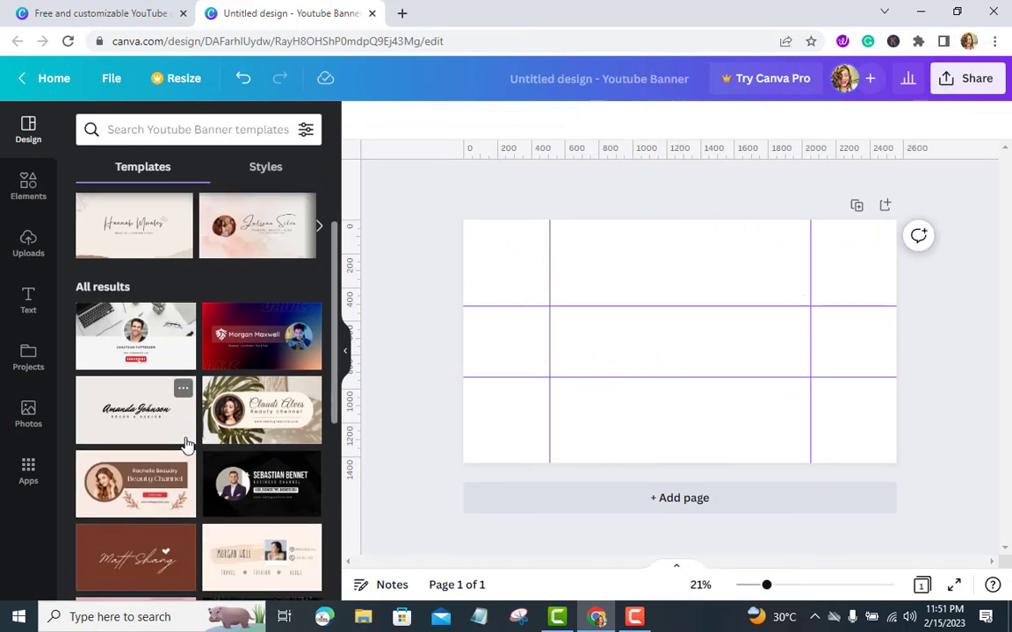
{"action": "scroll", "coordinate": [170, 436], "scroll_direction": "down", "scroll_amount": 1}
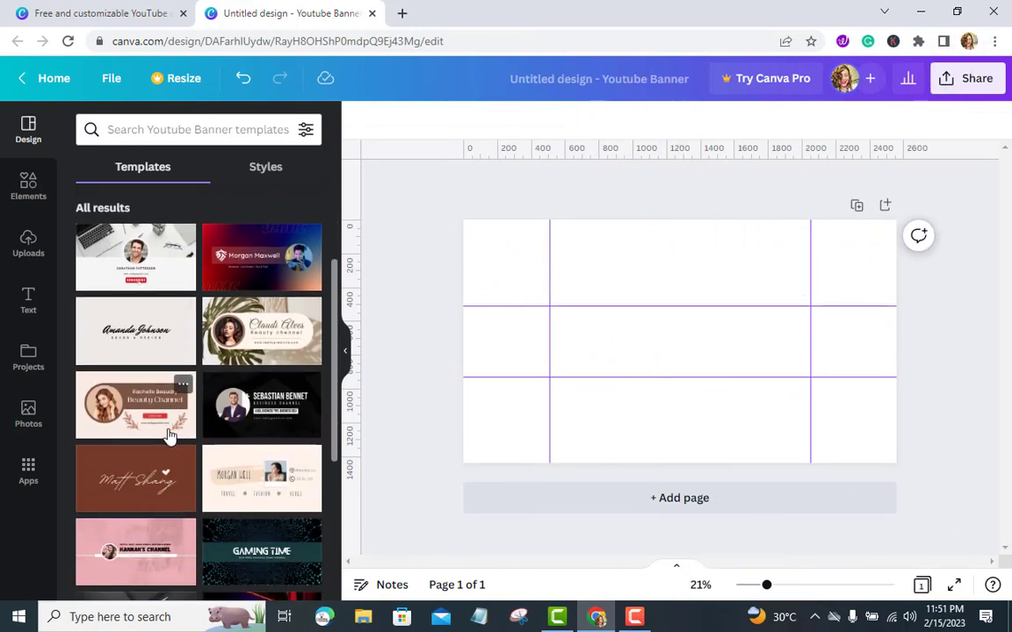
{"action": "left_click", "coordinate": [222, 426]}
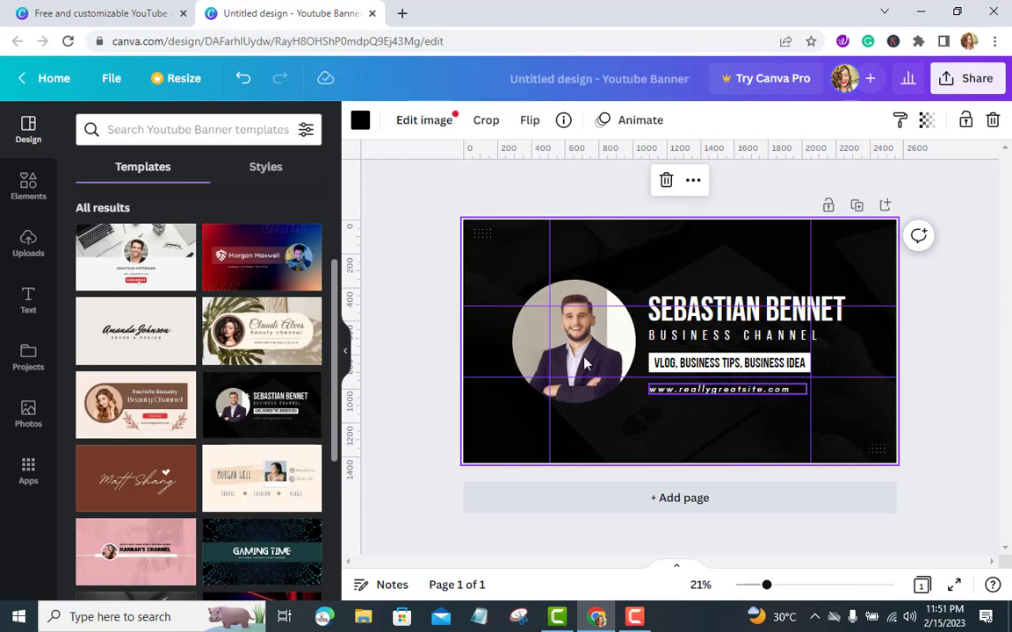
Search Google for "remove image background" in a new browser tab and open the remove.bg website.
{"action": "left_click", "coordinate": [402, 13]}
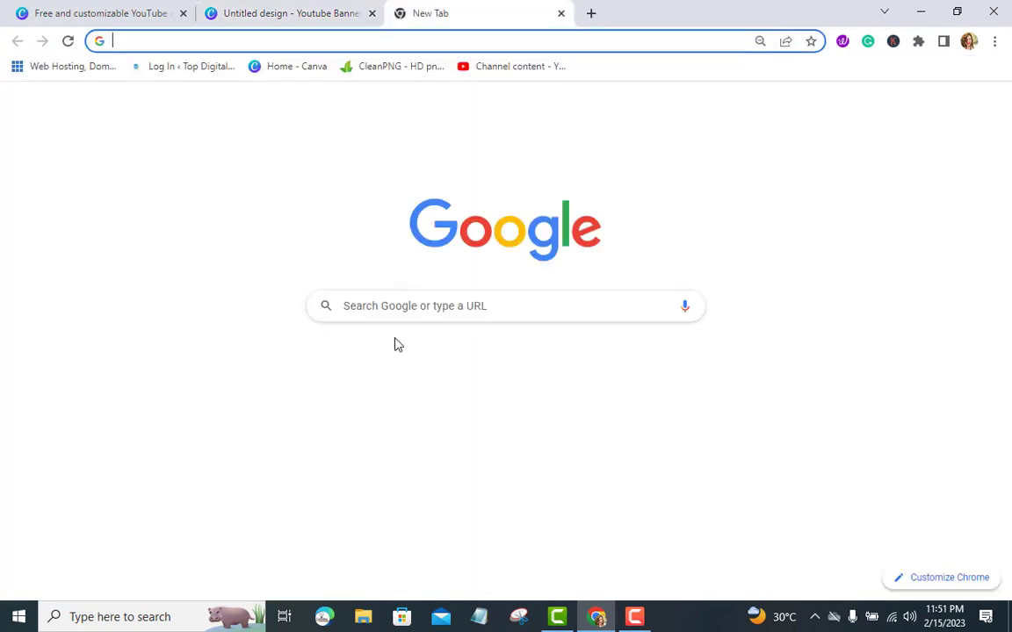
{"action": "left_click", "coordinate": [401, 315]}
{"action": "left_click", "coordinate": [403, 313]}
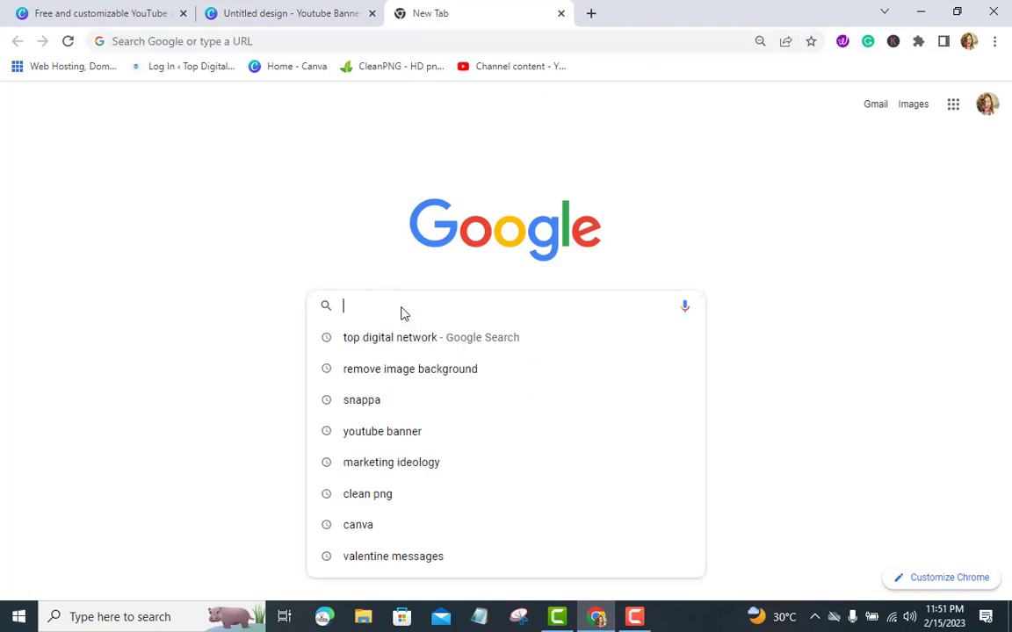
{"action": "left_click", "coordinate": [414, 378]}
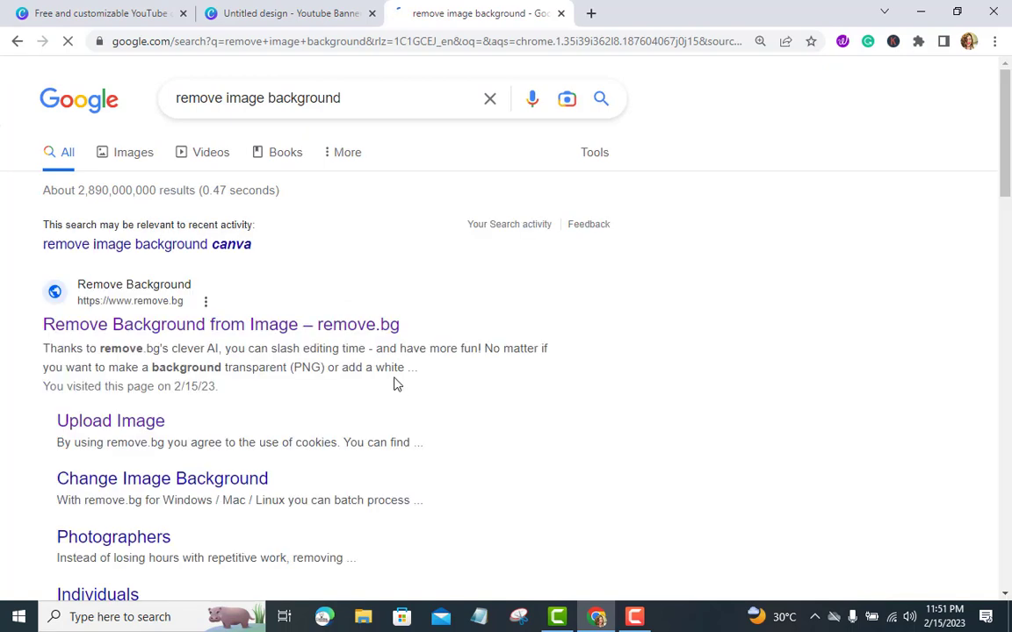
{"action": "left_click", "coordinate": [232, 326]}
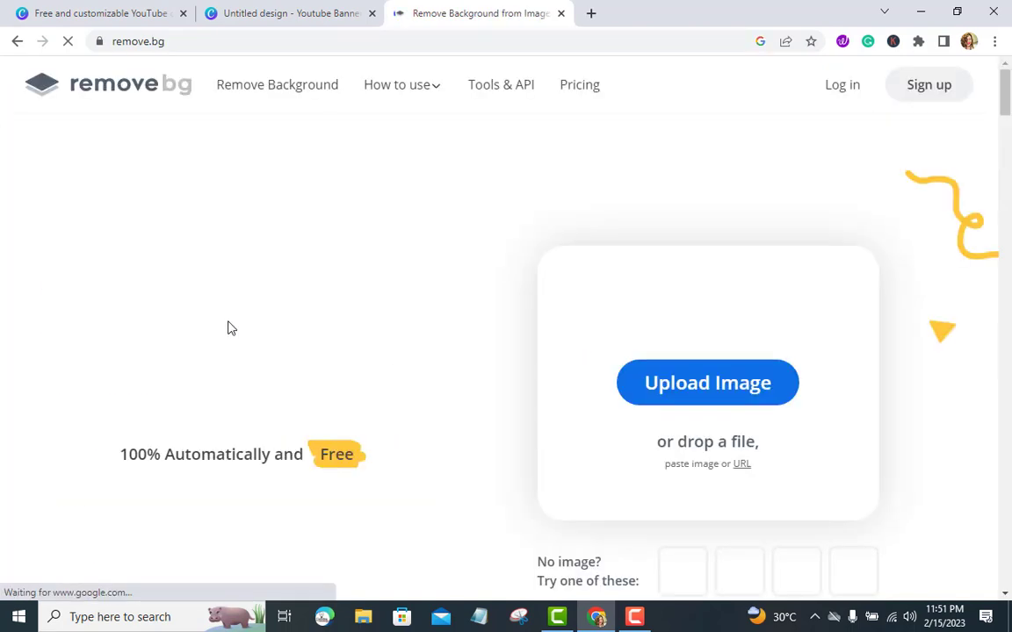
Upload the portrait "Untitled design (7)" from the Desktop for background removal and download the cutout.
{"action": "left_click", "coordinate": [687, 402]}
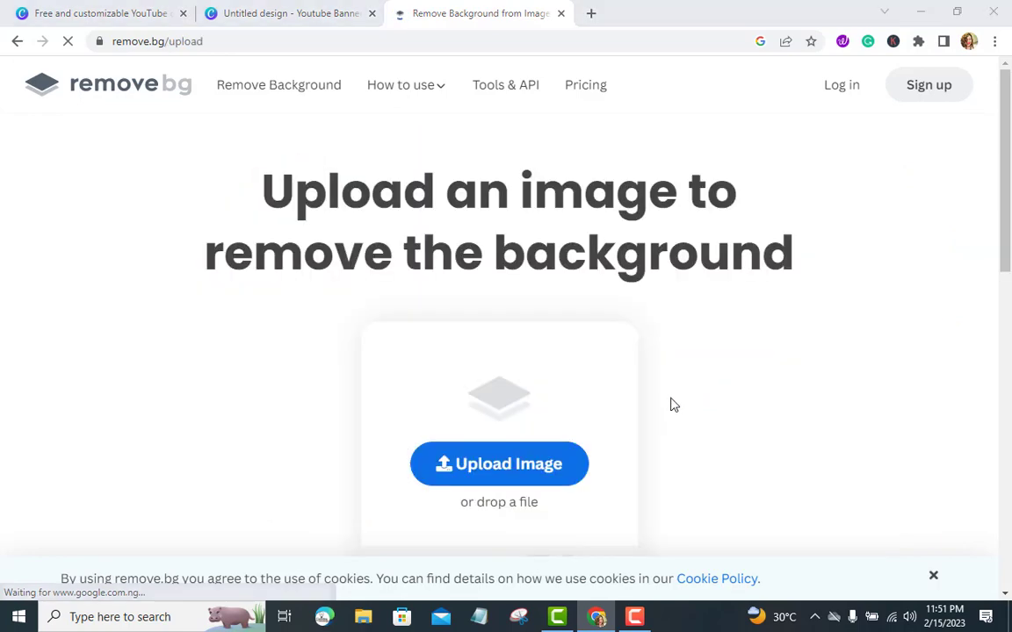
{"action": "left_click", "coordinate": [513, 462]}
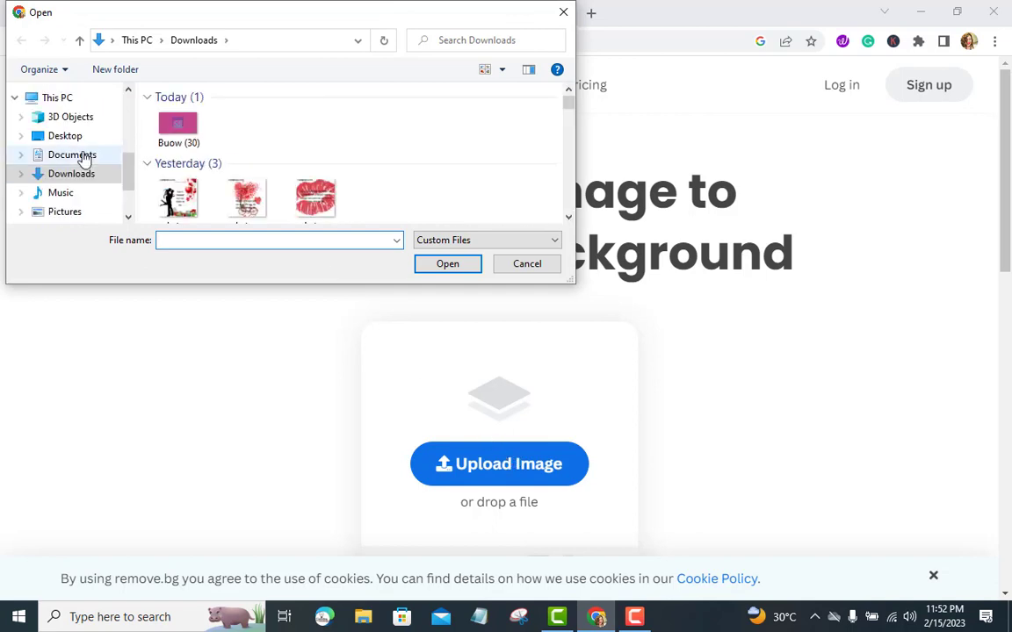
{"action": "left_click", "coordinate": [81, 137]}
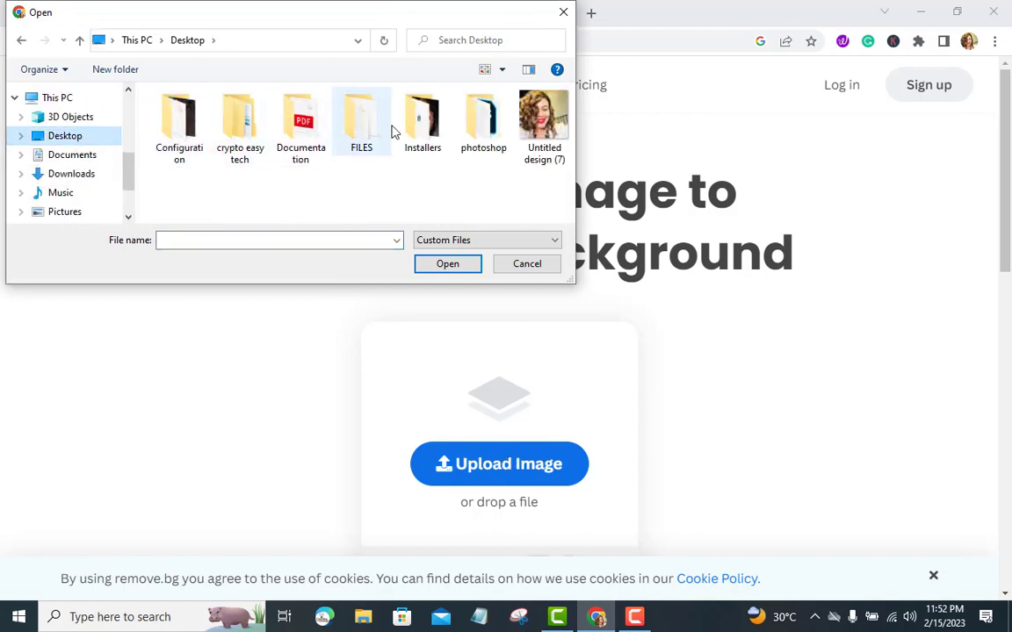
{"action": "left_click", "coordinate": [525, 127]}
{"action": "left_click", "coordinate": [450, 265]}
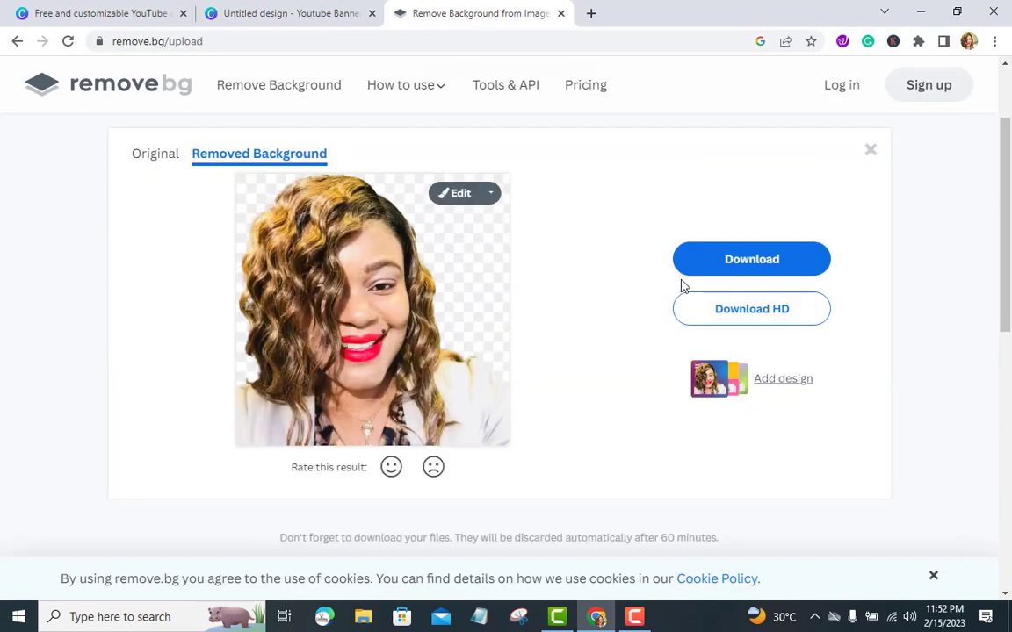
{"action": "left_click", "coordinate": [721, 271]}
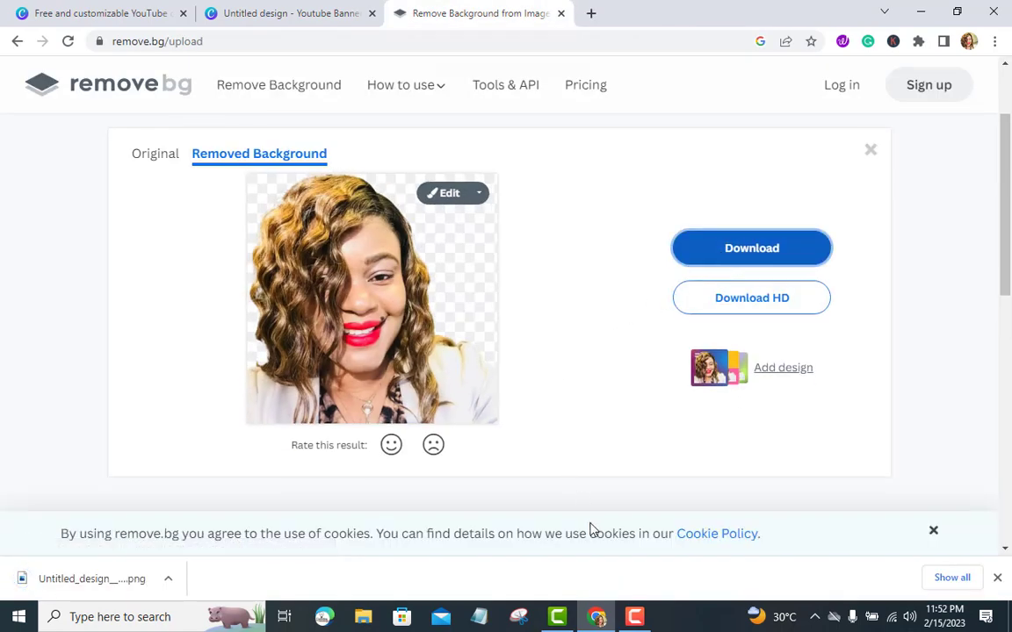
Return to the Canva banner and upload "Untitled_design__7_-removebg-preview" from the Downloads folder.
{"action": "left_click", "coordinate": [311, 14]}
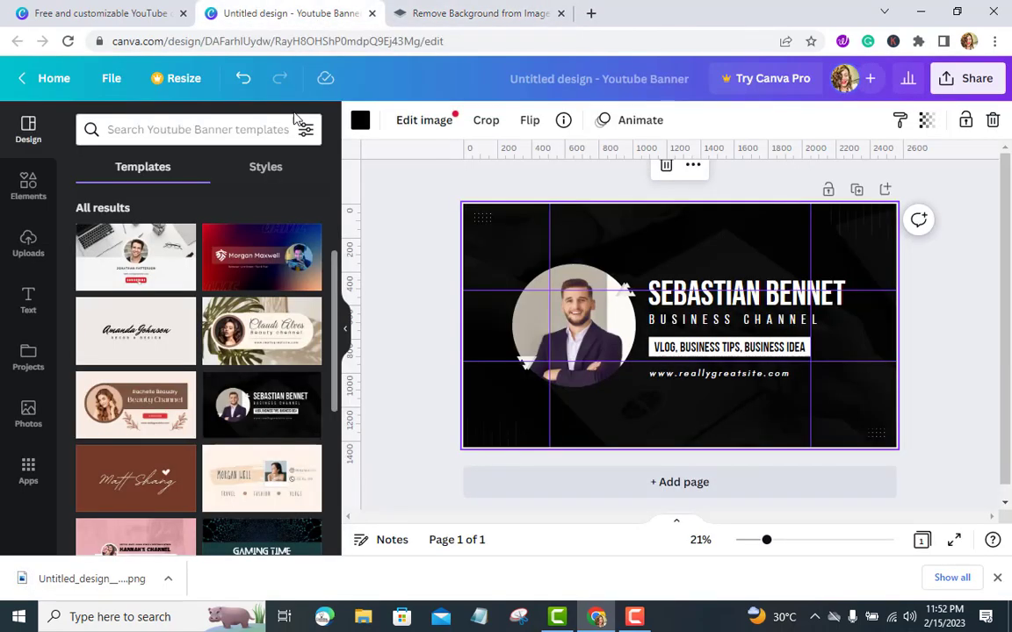
{"action": "left_click", "coordinate": [32, 245]}
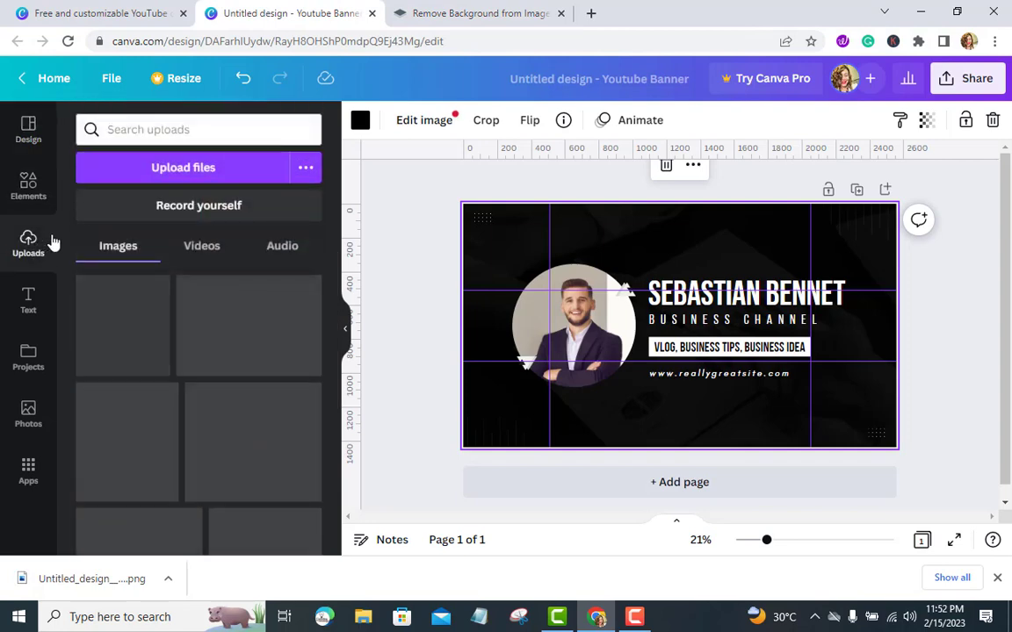
{"action": "left_click", "coordinate": [158, 175]}
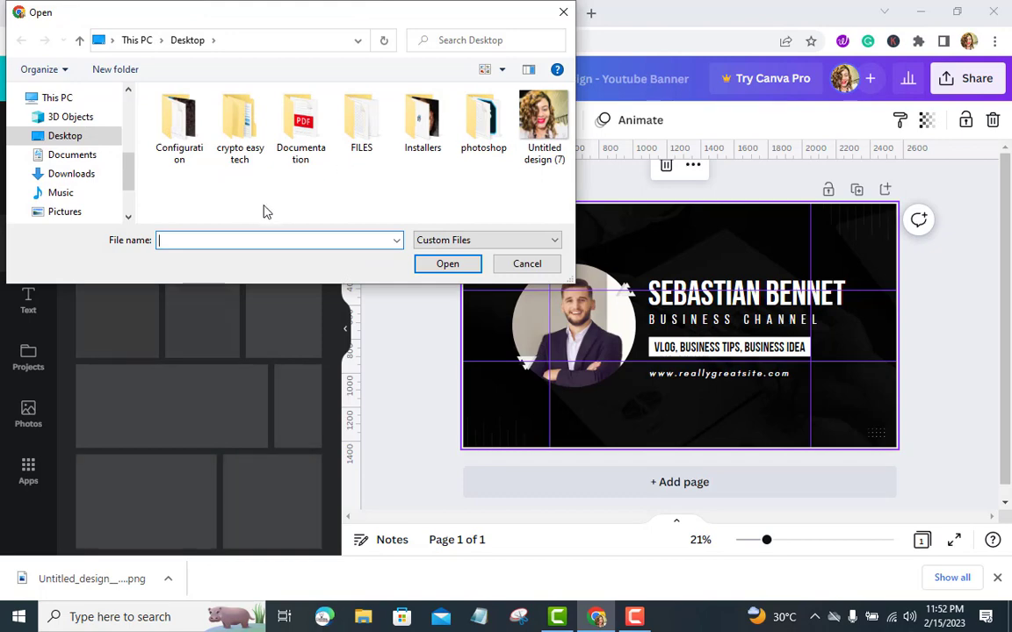
{"action": "left_click", "coordinate": [91, 176]}
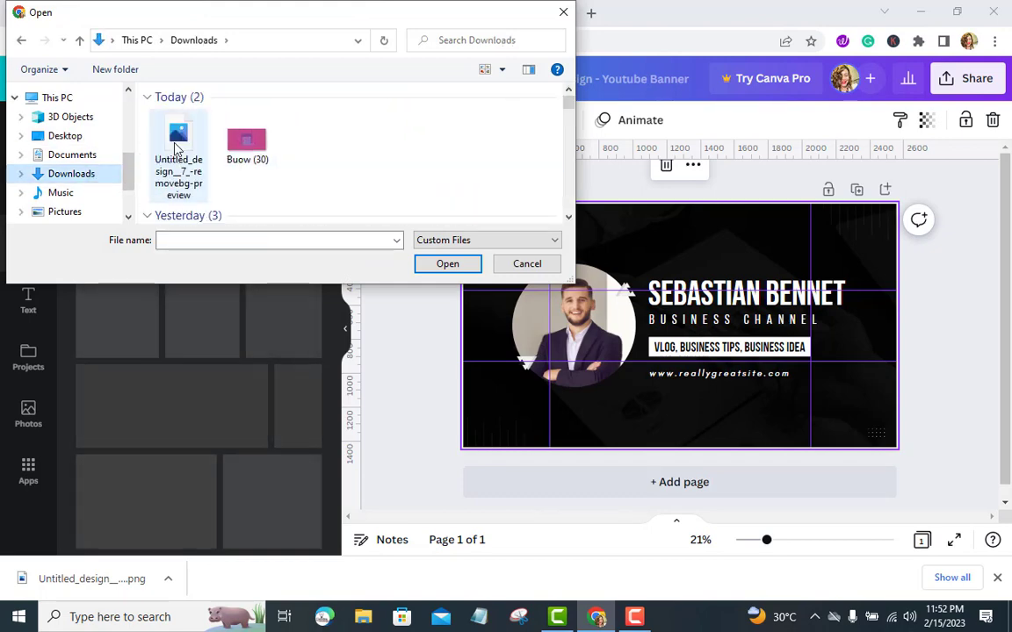
{"action": "left_click", "coordinate": [176, 143]}
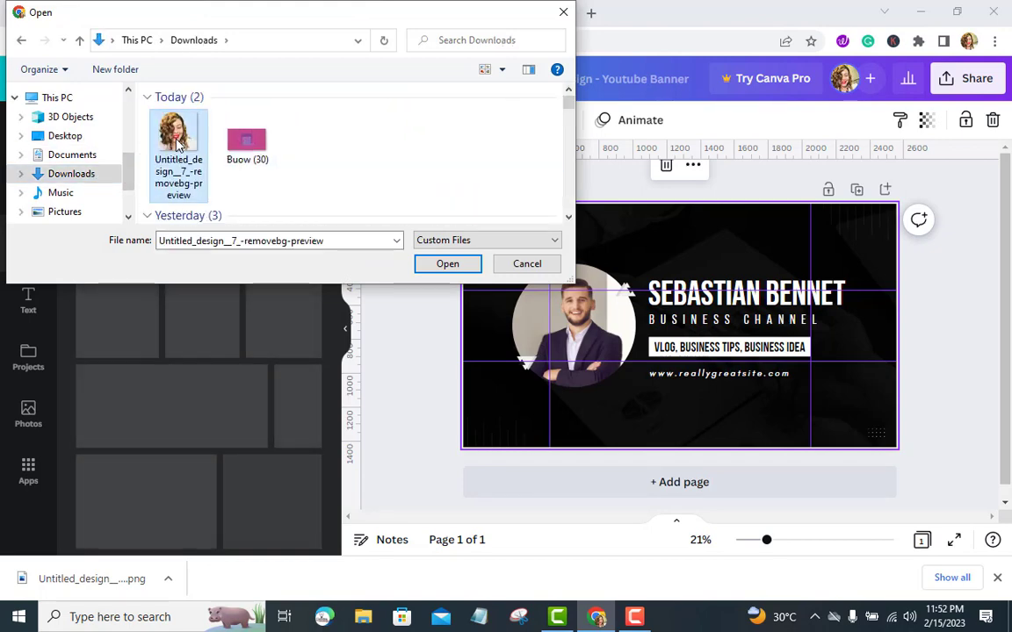
{"action": "left_click", "coordinate": [447, 265]}
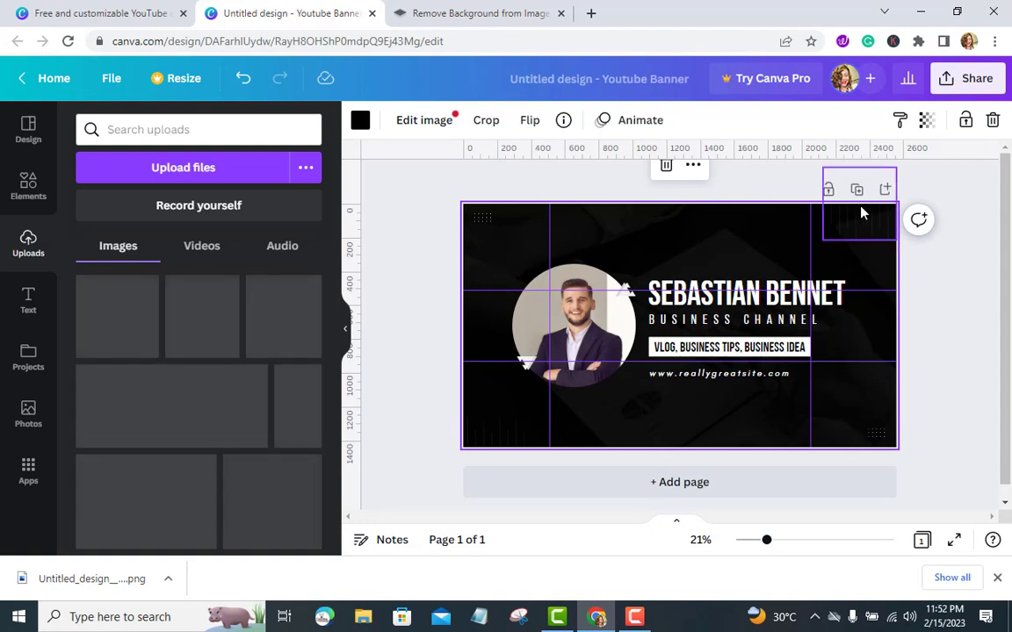
Lock and unlock the banner background, undo back to before the template was applied, and dismiss the upload error.
{"action": "left_click", "coordinate": [965, 124]}
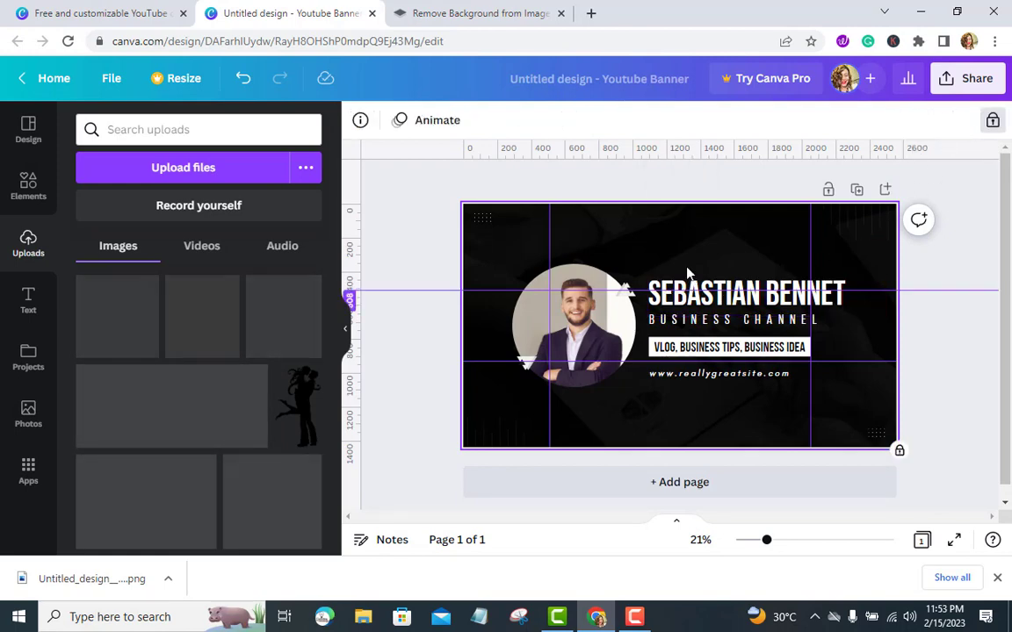
{"action": "left_click", "coordinate": [991, 123]}
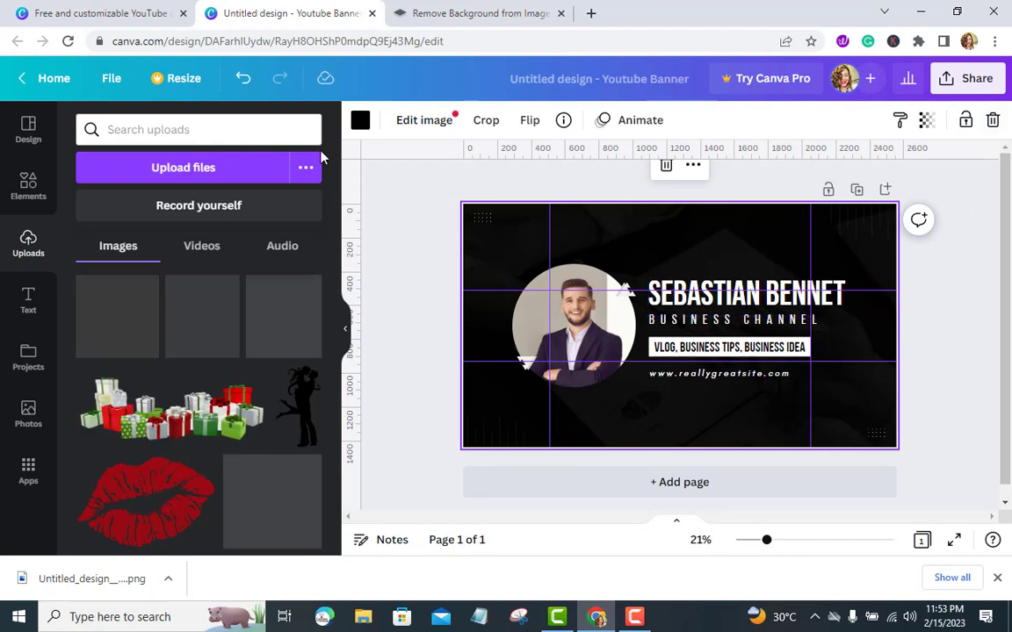
{"action": "left_click", "coordinate": [243, 81]}
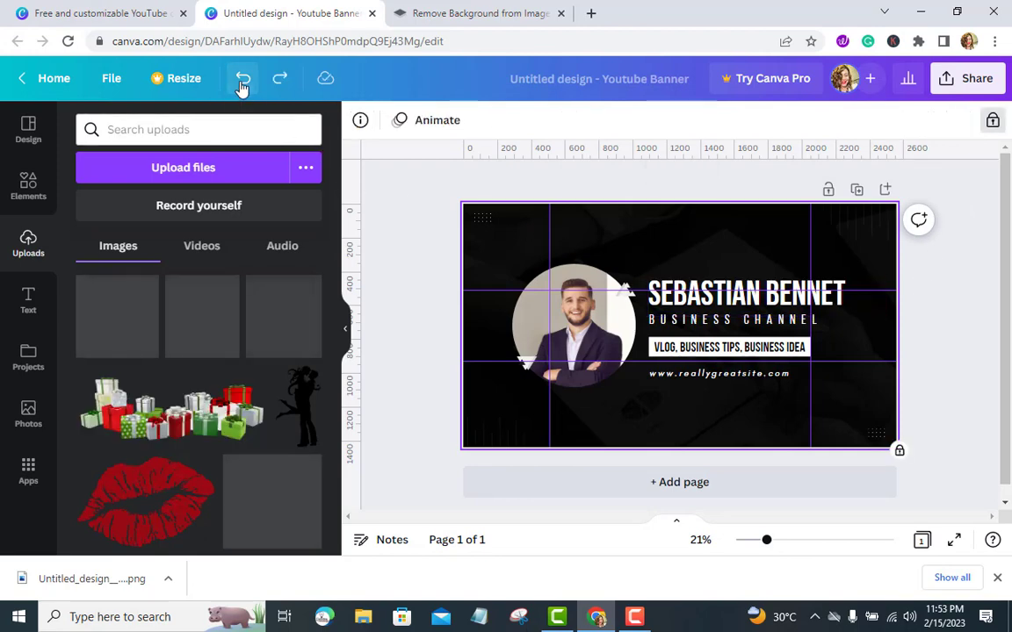
{"action": "left_click", "coordinate": [242, 81]}
{"action": "left_click", "coordinate": [242, 79]}
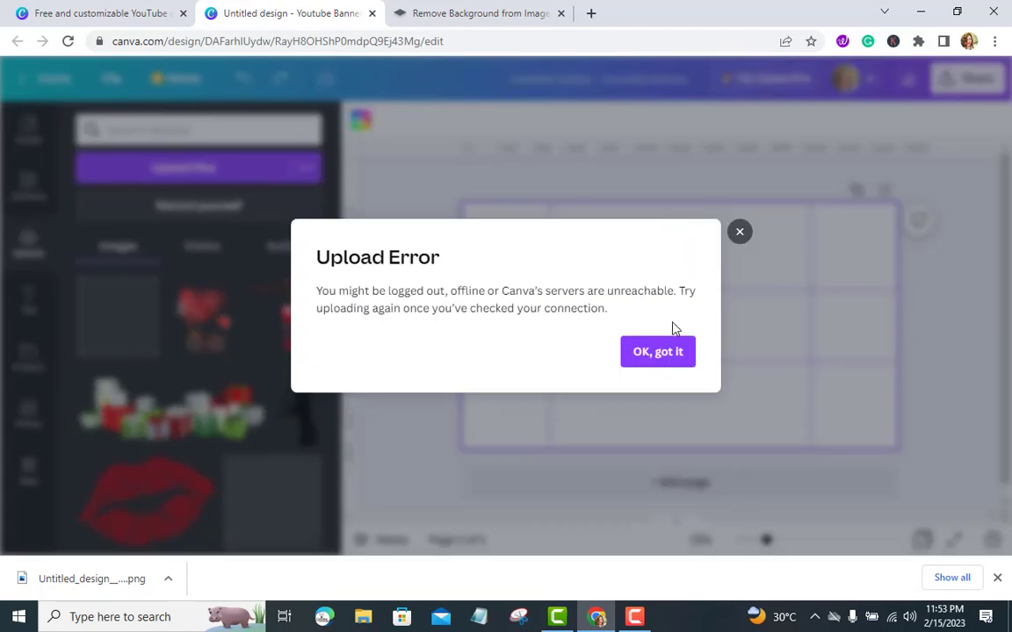
{"action": "left_click", "coordinate": [660, 360]}
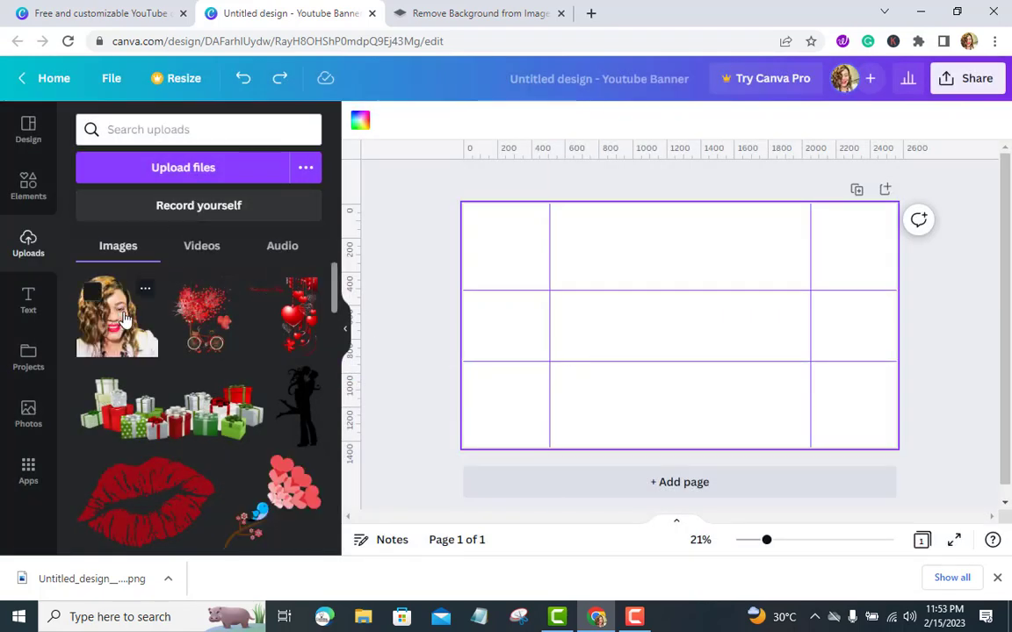
Apply the dark "Finance Academy" template with the laptop background and red subscribe button to the banner.
{"action": "left_click", "coordinate": [25, 129]}
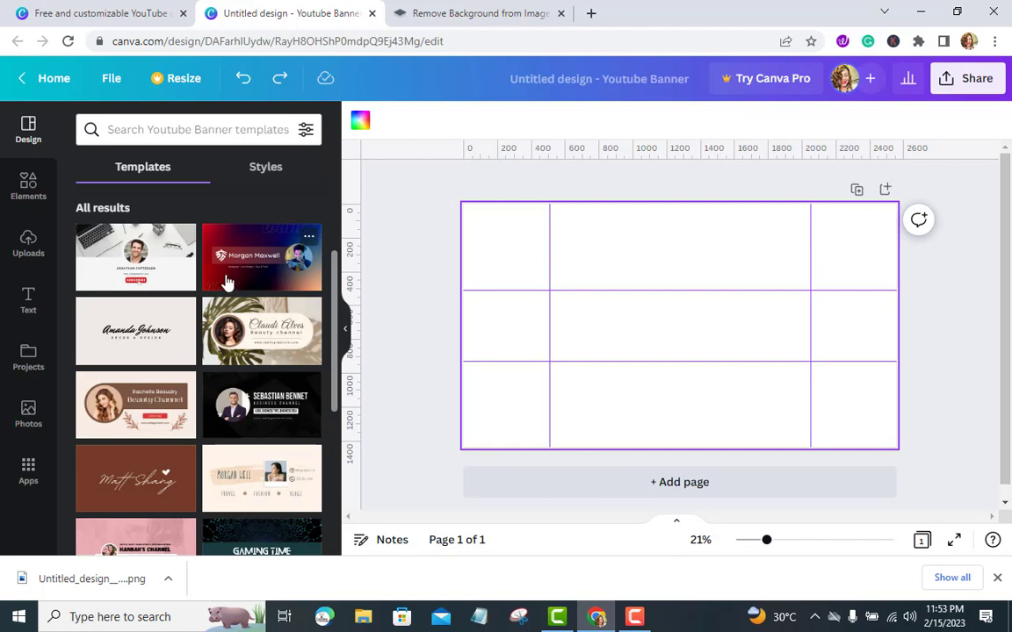
{"action": "scroll", "coordinate": [175, 285], "scroll_direction": "down", "scroll_amount": 1}
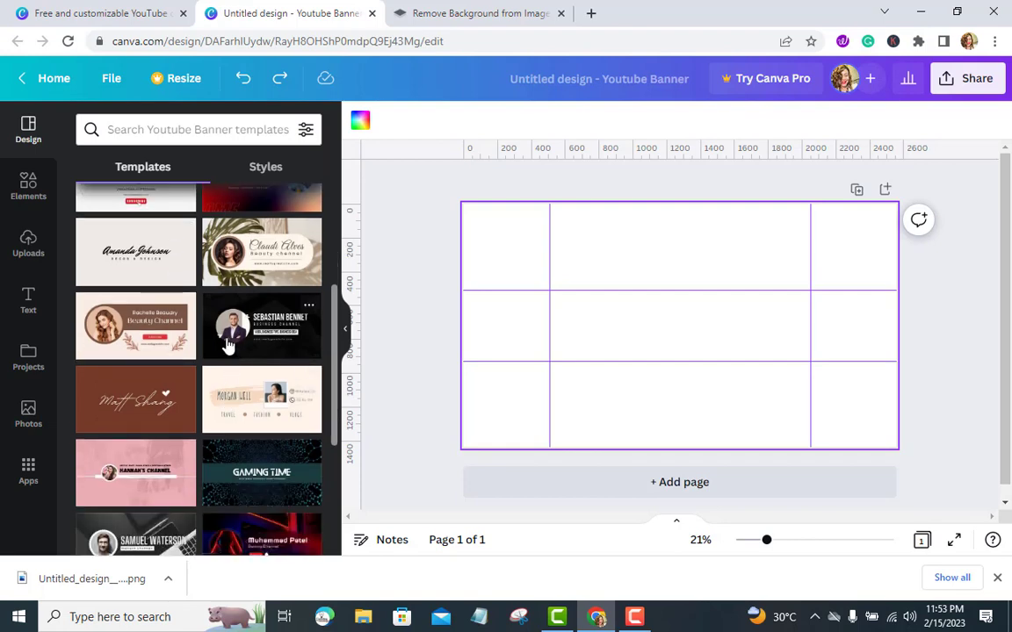
{"action": "left_click_drag", "start_coordinate": [227, 346], "coordinate": [244, 330]}
{"action": "scroll", "coordinate": [212, 338], "scroll_direction": "down", "scroll_amount": 1}
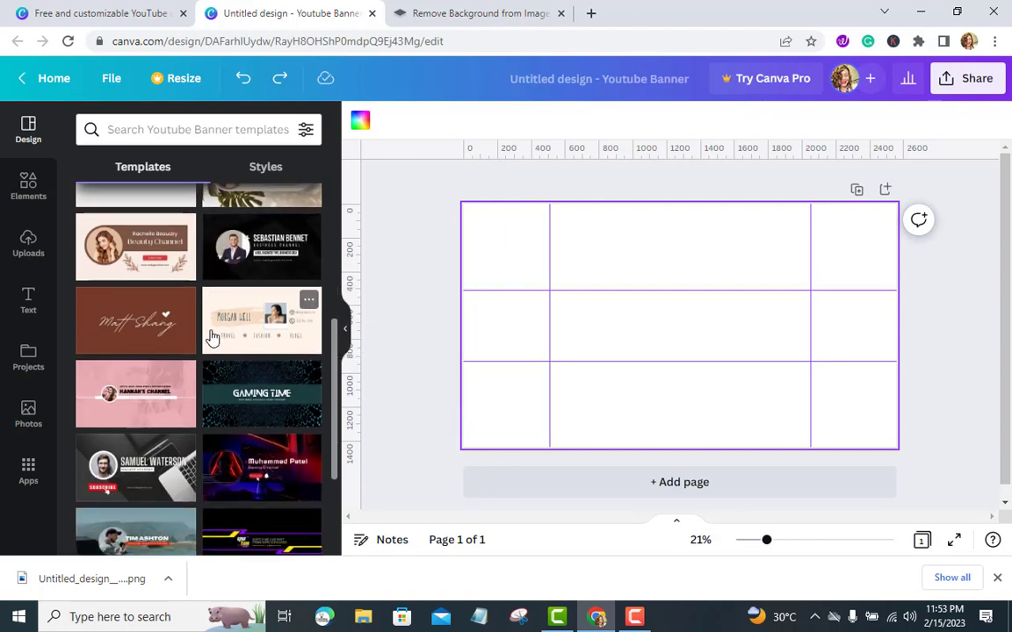
{"action": "left_click", "coordinate": [139, 459]}
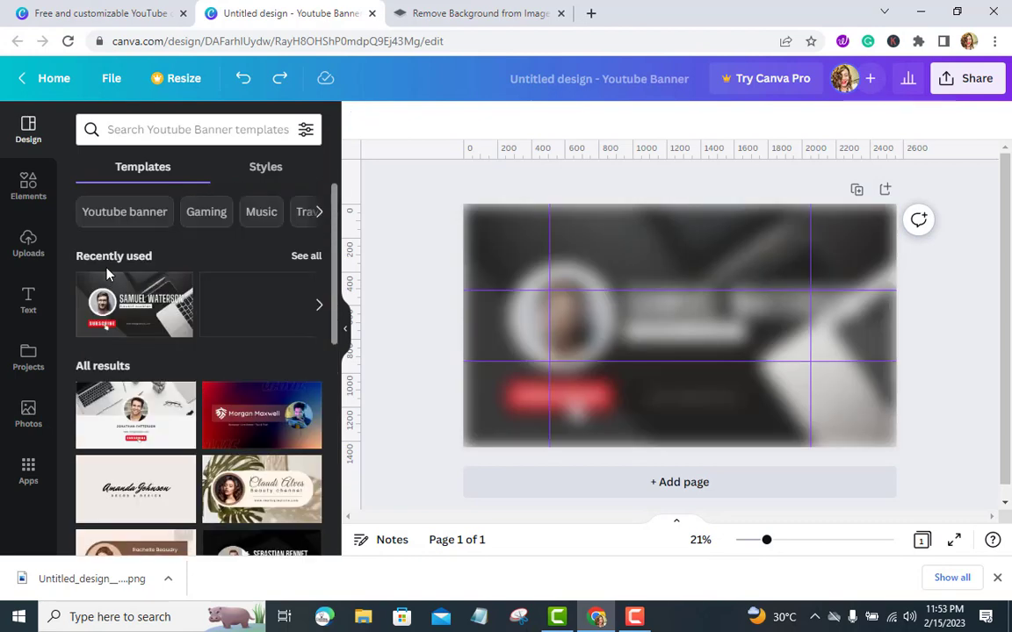
Show the uploaded images and remove the website address text from the lower part of the banner.
{"action": "left_click", "coordinate": [27, 187]}
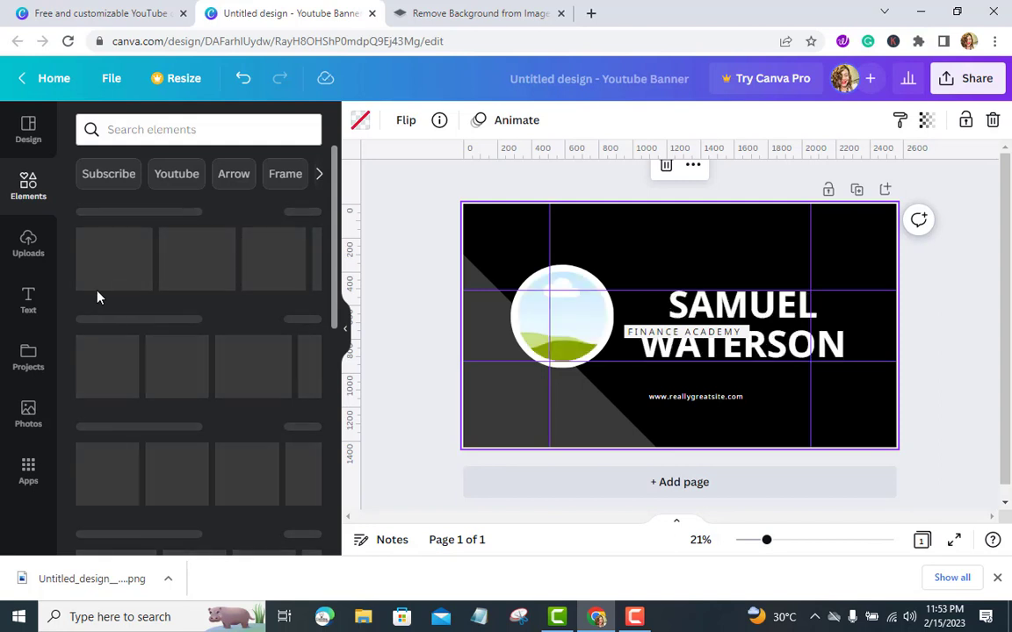
{"action": "left_click", "coordinate": [29, 250]}
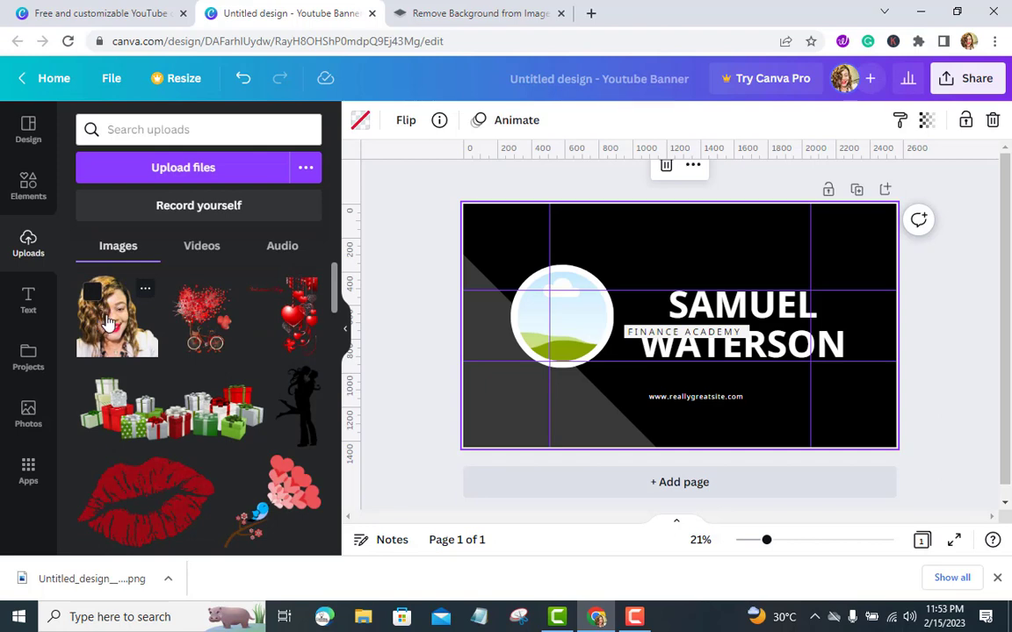
{"action": "left_click", "coordinate": [383, 354]}
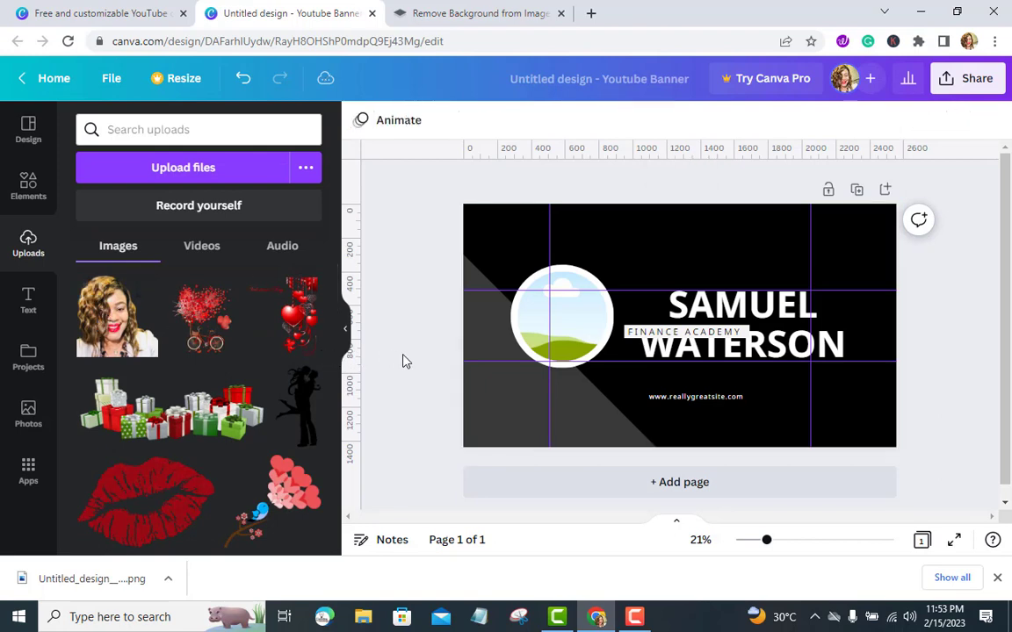
{"action": "left_click", "coordinate": [694, 404]}
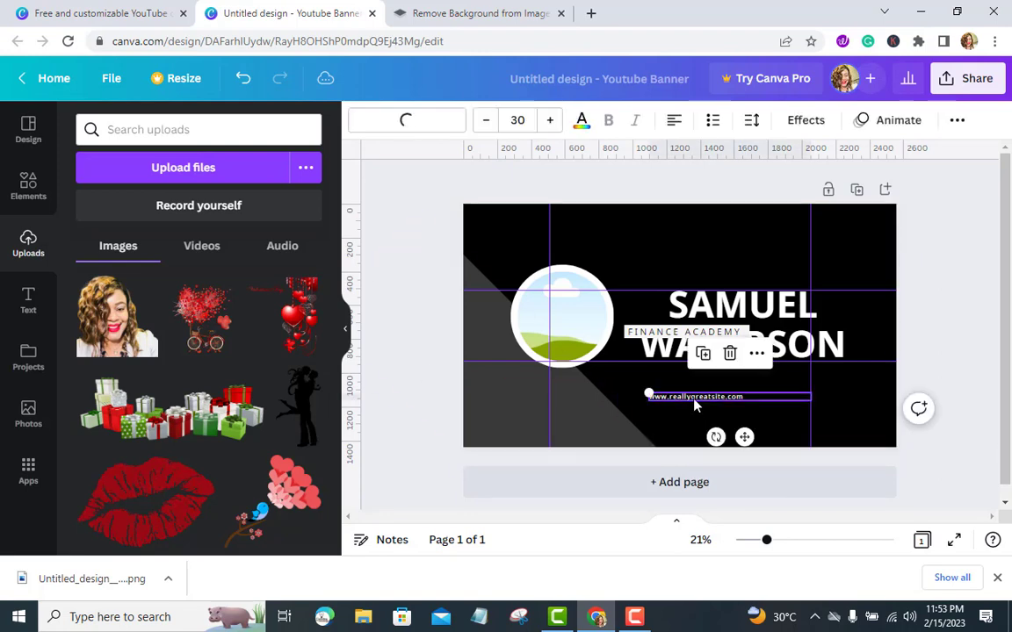
{"action": "left_click_drag", "start_coordinate": [693, 406], "coordinate": [430, 522]}
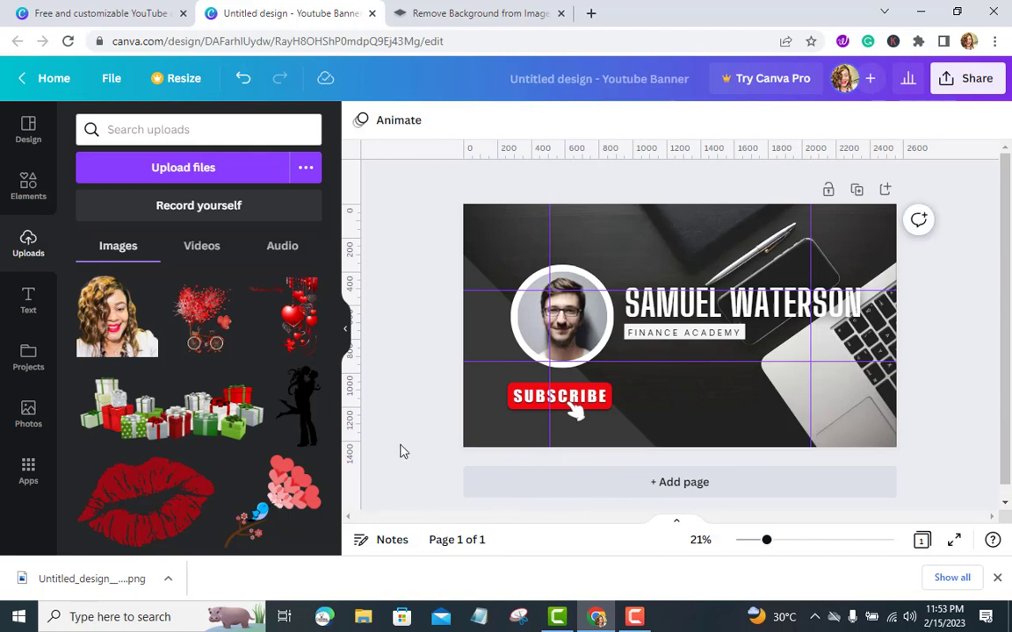
Replace the circular template photo with the uploaded background-removed portrait and nudge it to the right within the white circle.
{"action": "left_click_drag", "start_coordinate": [110, 321], "coordinate": [164, 319]}
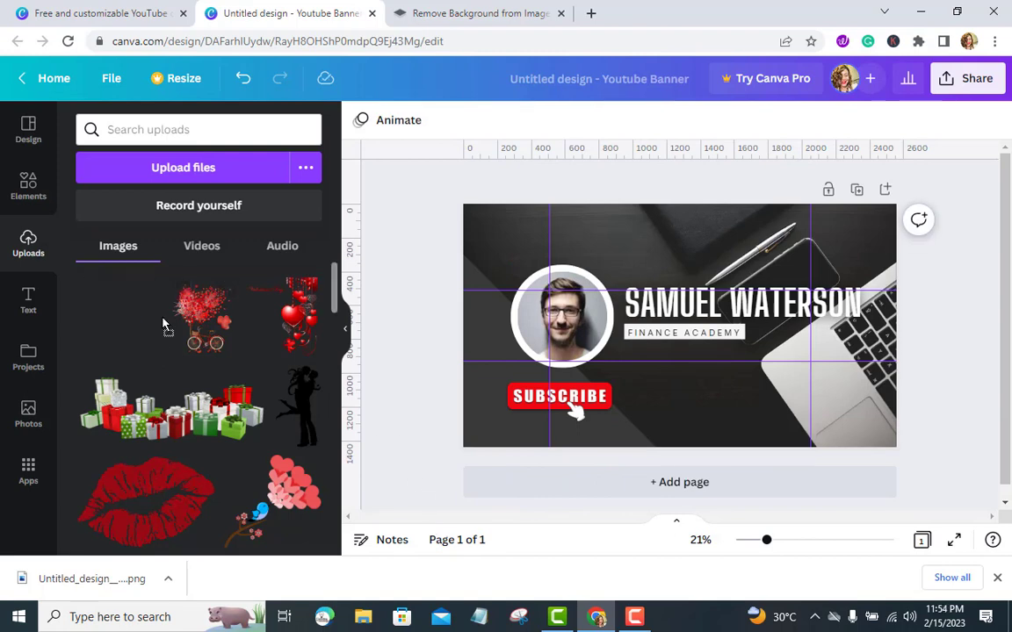
{"action": "left_click_drag", "start_coordinate": [523, 341], "coordinate": [531, 342]}
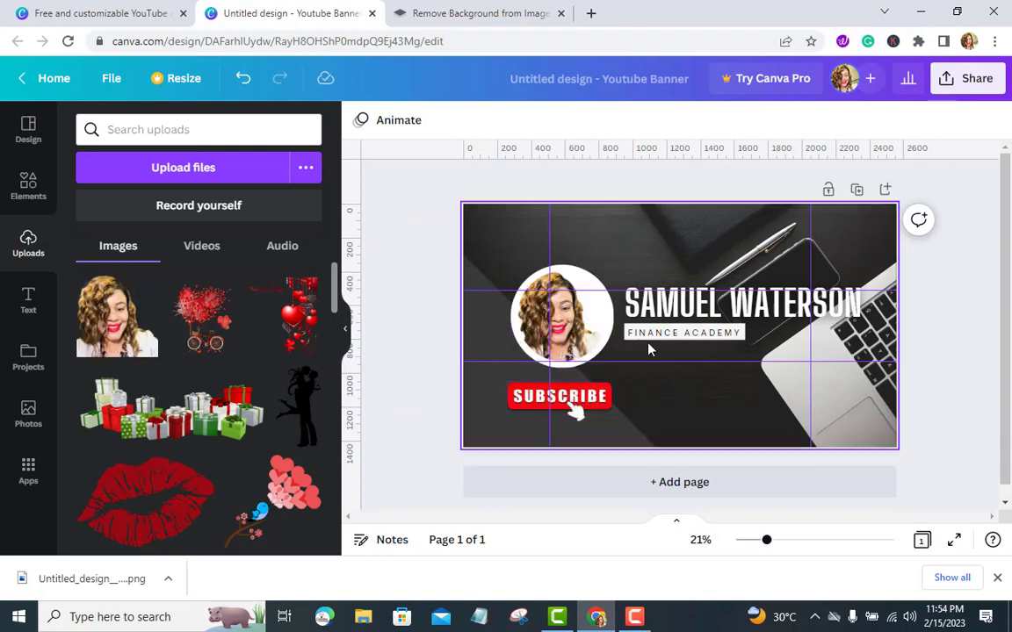
{"action": "left_click", "coordinate": [567, 312]}
{"action": "key", "text": "Right"}
{"action": "key", "text": "Right"}
{"action": "key", "text": "Right"}
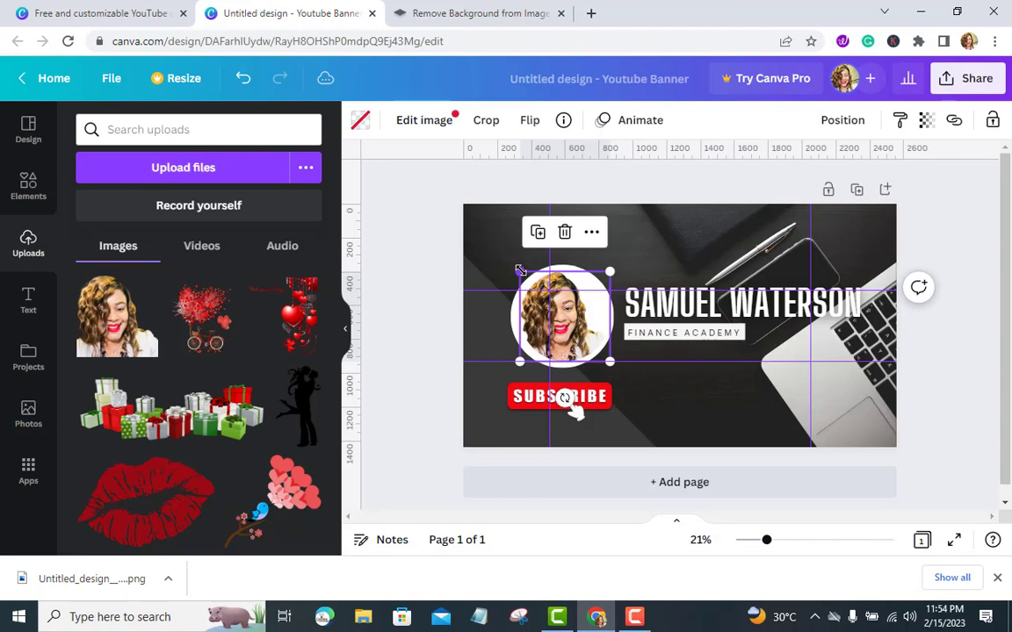
Shrink the portrait and the white circle behind it so they sit inside the left and lower safe-area guides.
{"action": "left_click_drag", "start_coordinate": [520, 271], "coordinate": [576, 320]}
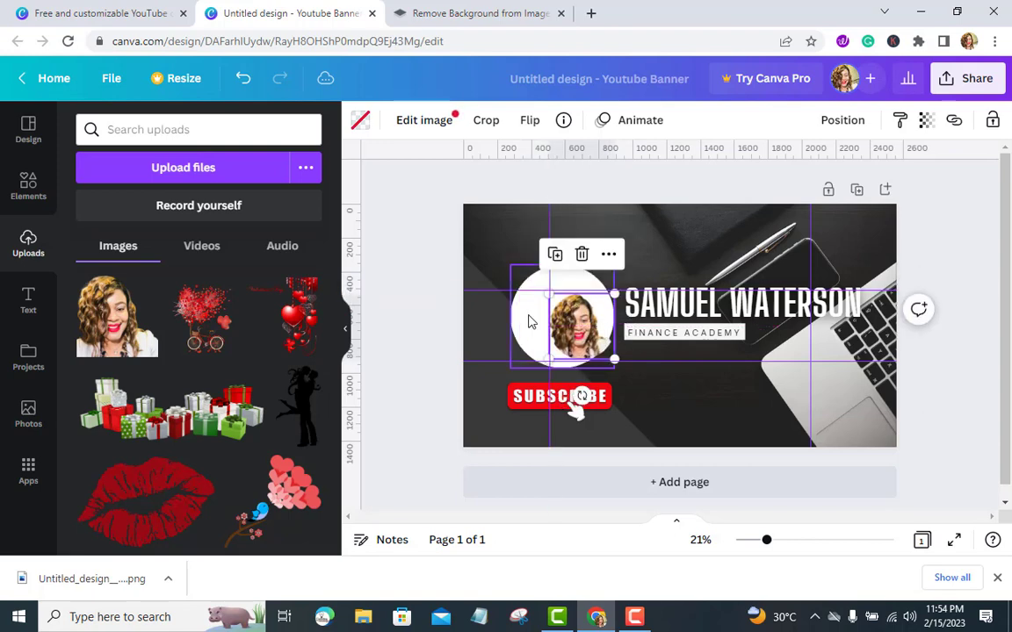
{"action": "left_click", "coordinate": [526, 321]}
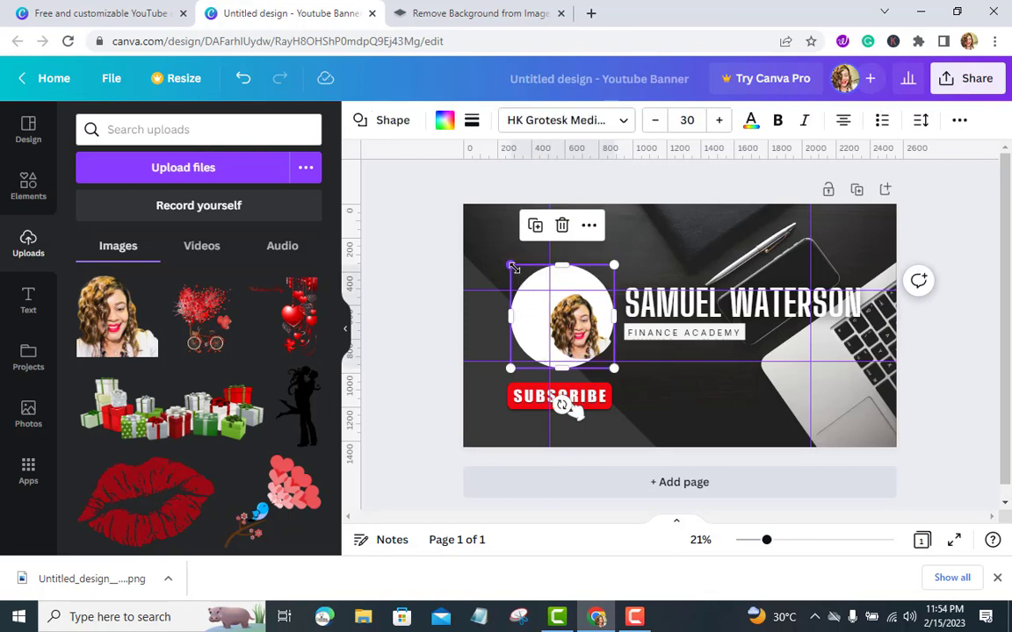
{"action": "left_click_drag", "start_coordinate": [513, 267], "coordinate": [547, 304]}
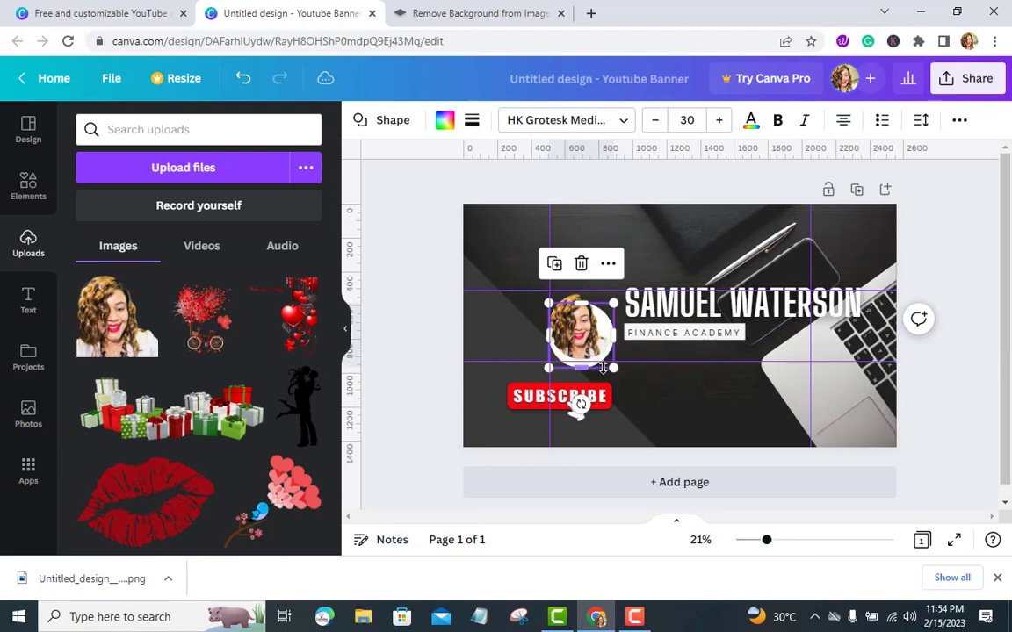
{"action": "left_click", "coordinate": [414, 326]}
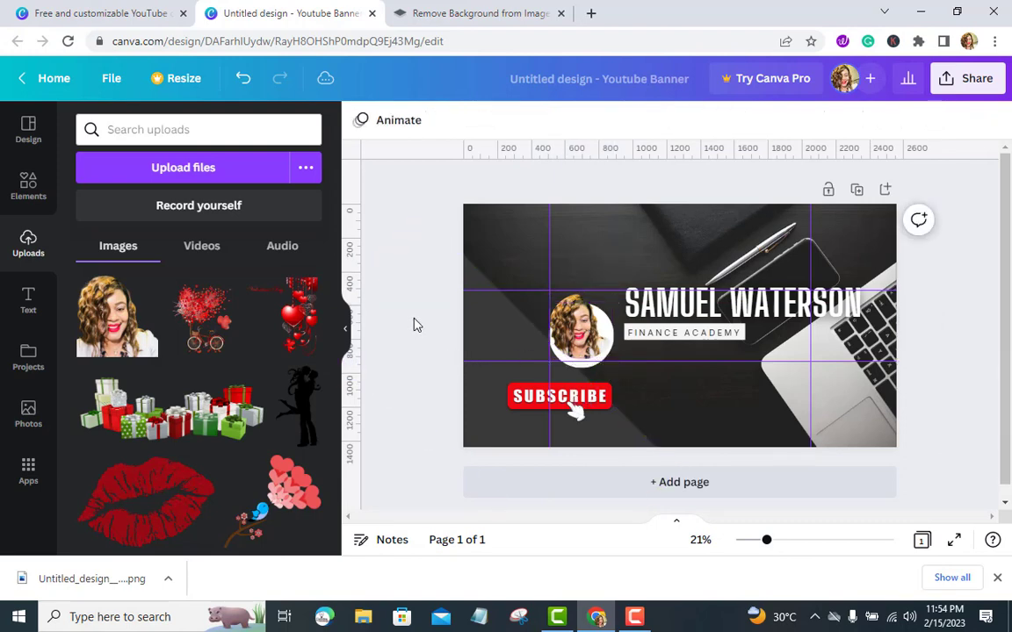
Move the large name title slightly lower and replace its text with "TOP DIGITAL NETWORK".
{"action": "left_click_drag", "start_coordinate": [644, 310], "coordinate": [627, 318]}
{"action": "double_click", "coordinate": [629, 318]}
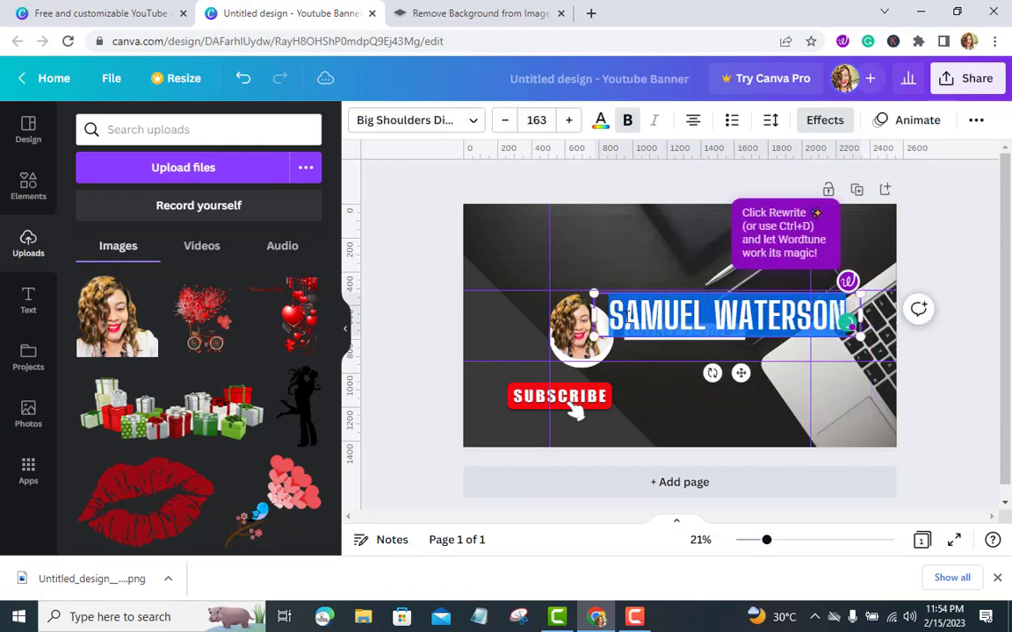
{"action": "key", "text": "BackSpace"}
{"action": "type", "text": "TOP"}
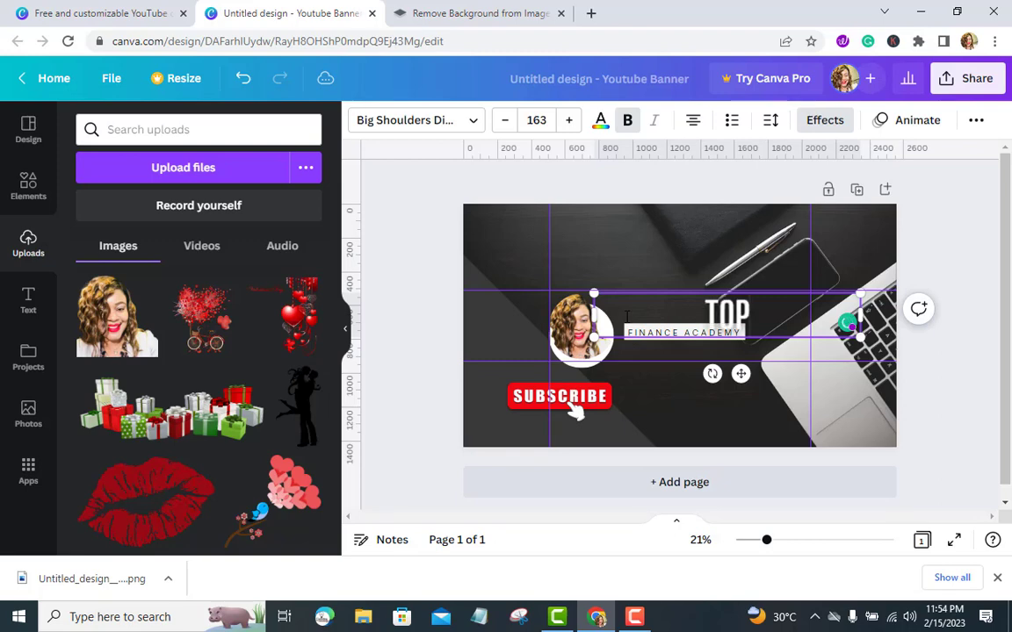
{"action": "type", "text": " D"}
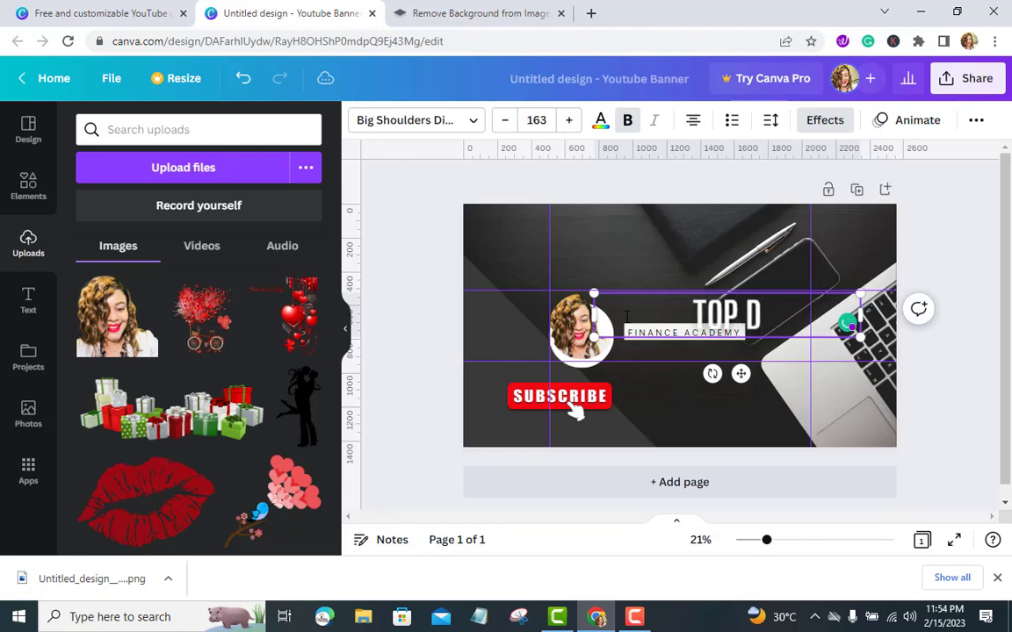
{"action": "type", "text": "IGITAL"}
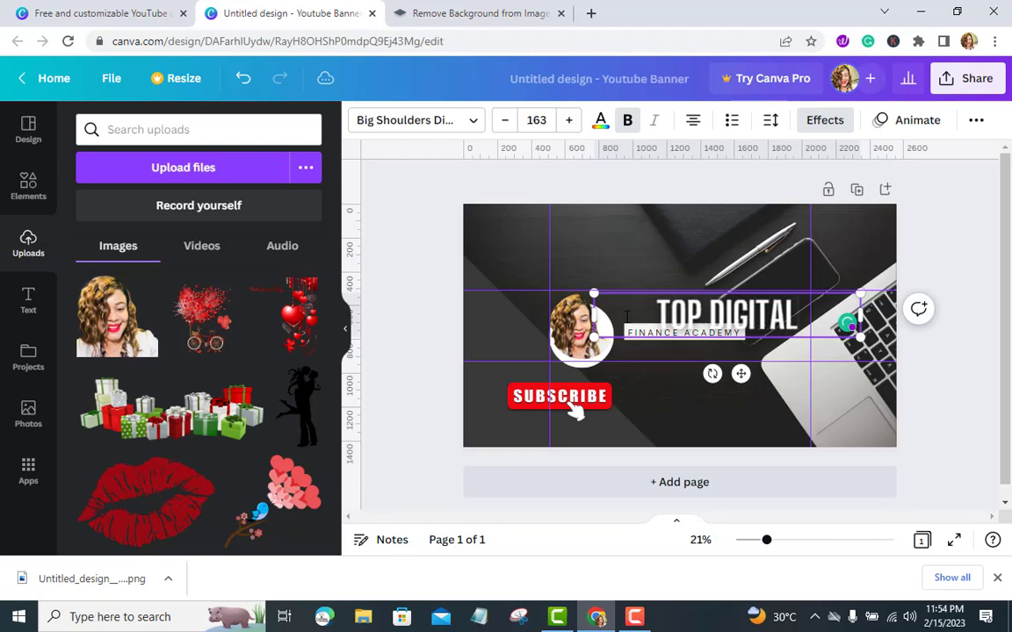
{"action": "type", "text": " NETWORK"}
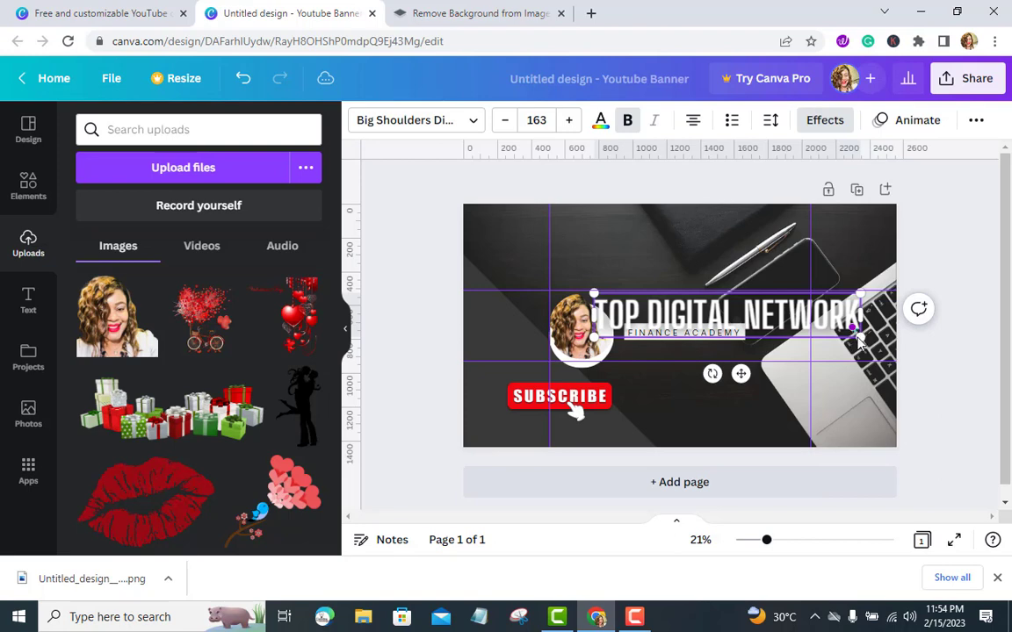
Scale the "TOP DIGITAL NETWORK" title down to size 106 and shift it slightly right, away from the portrait.
{"action": "left_click_drag", "start_coordinate": [847, 321], "coordinate": [770, 315]}
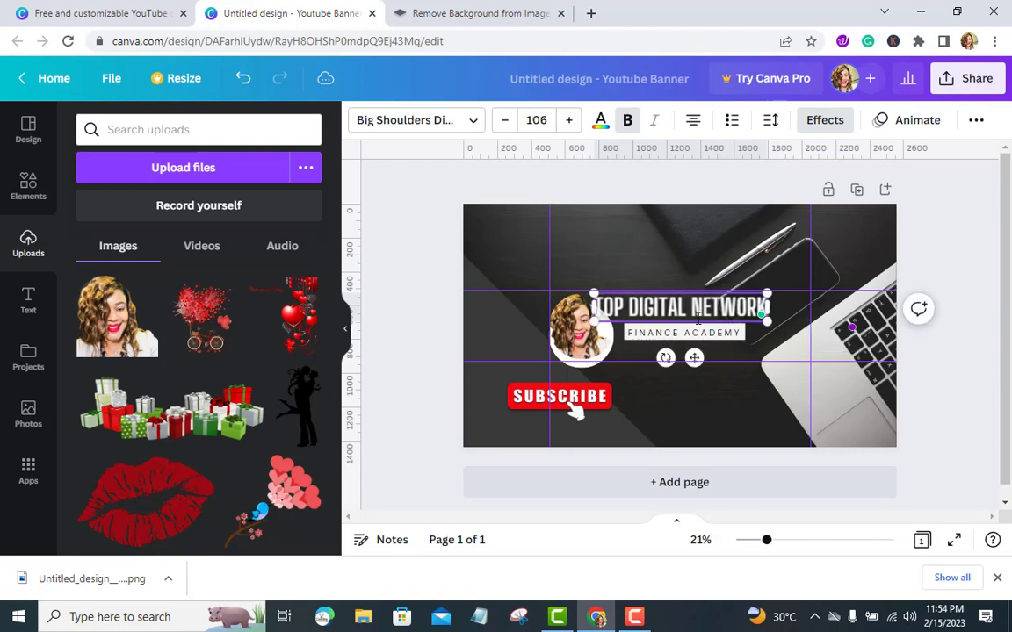
{"action": "left_click", "coordinate": [384, 474]}
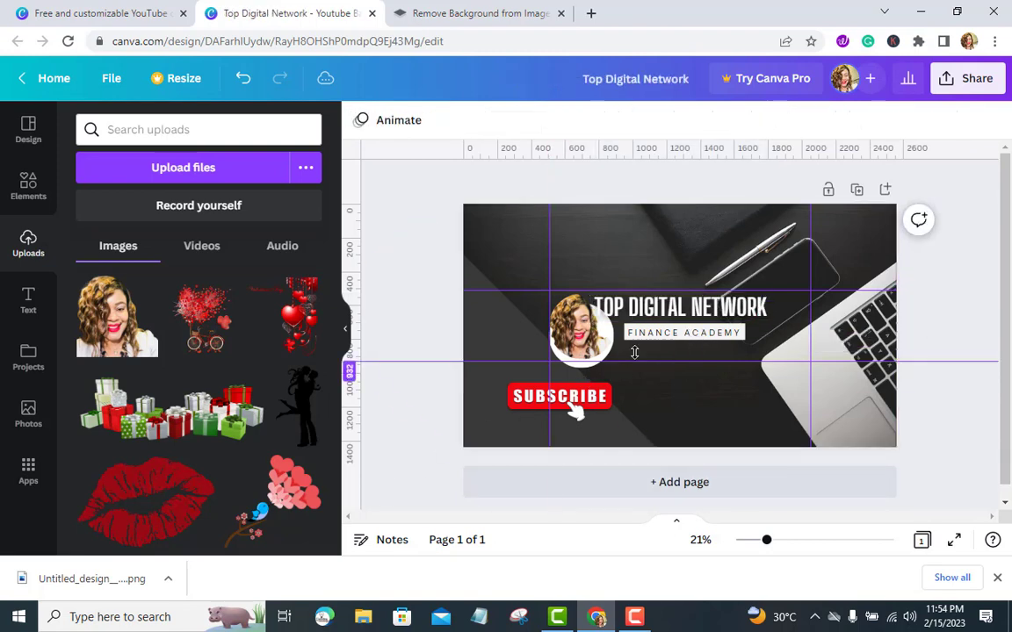
{"action": "left_click", "coordinate": [660, 316]}
{"action": "left_click_drag", "start_coordinate": [661, 316], "coordinate": [671, 310]}
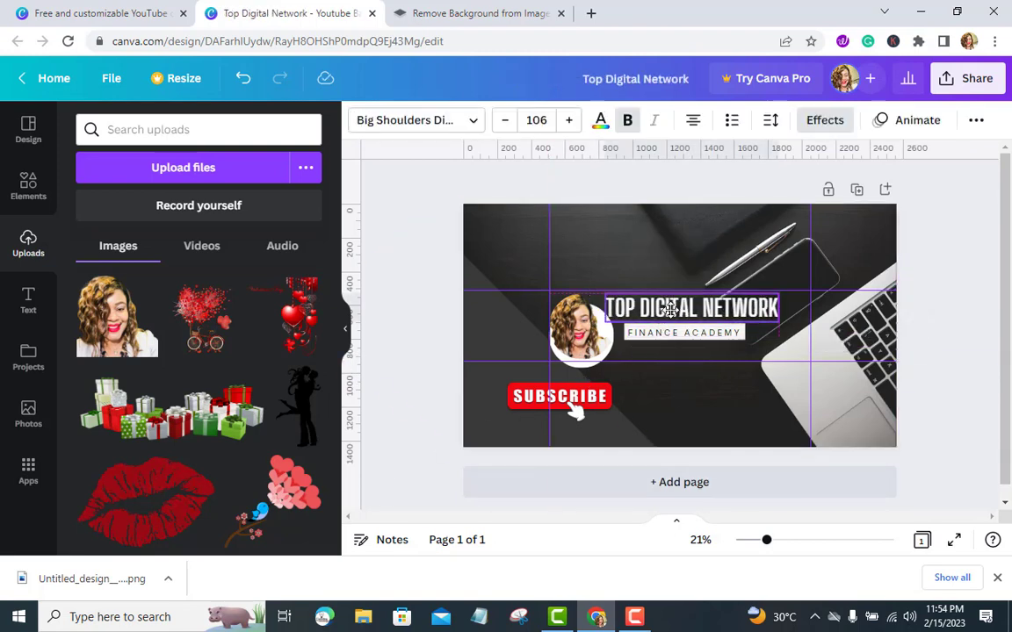
{"action": "left_click", "coordinate": [366, 386]}
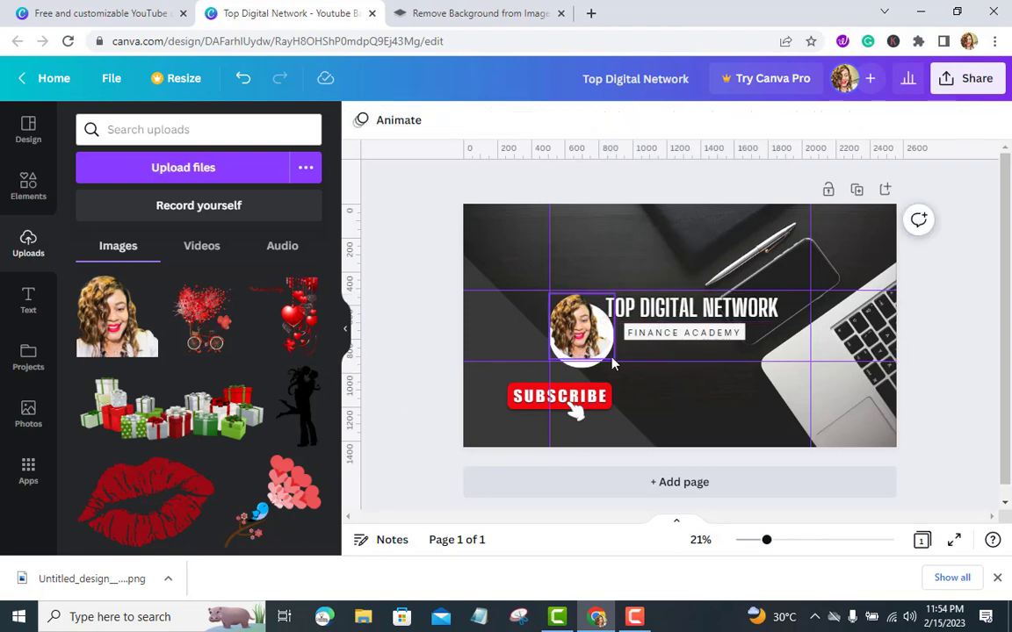
Select the "FINANCE ACADEMY" subtitle text, search Google for "top digital network" in a new tab, and open topdigitalnetwork.com.
{"action": "left_click", "coordinate": [692, 342]}
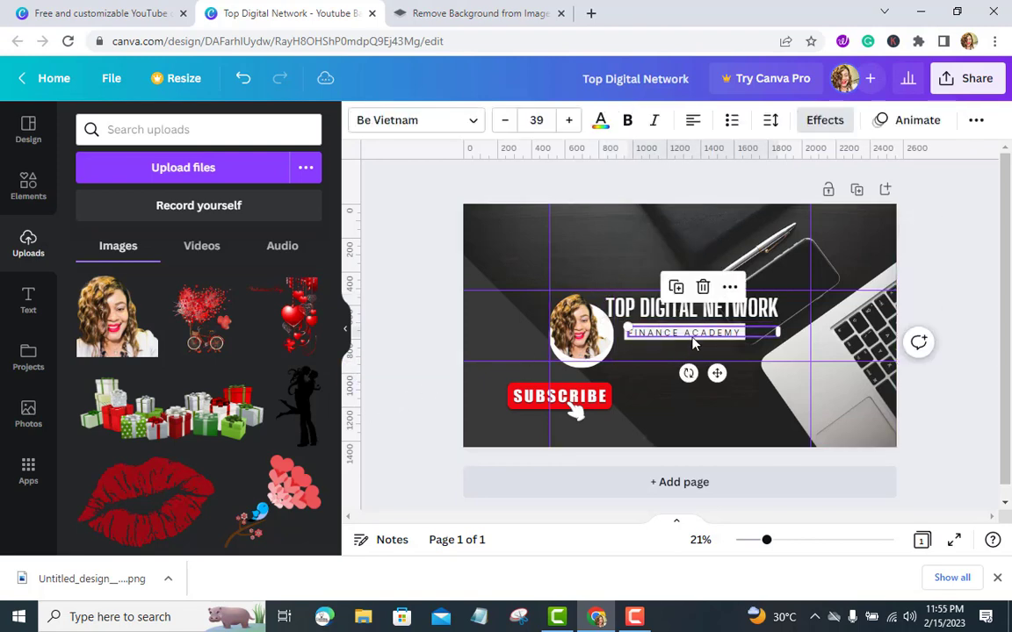
{"action": "left_click", "coordinate": [692, 342]}
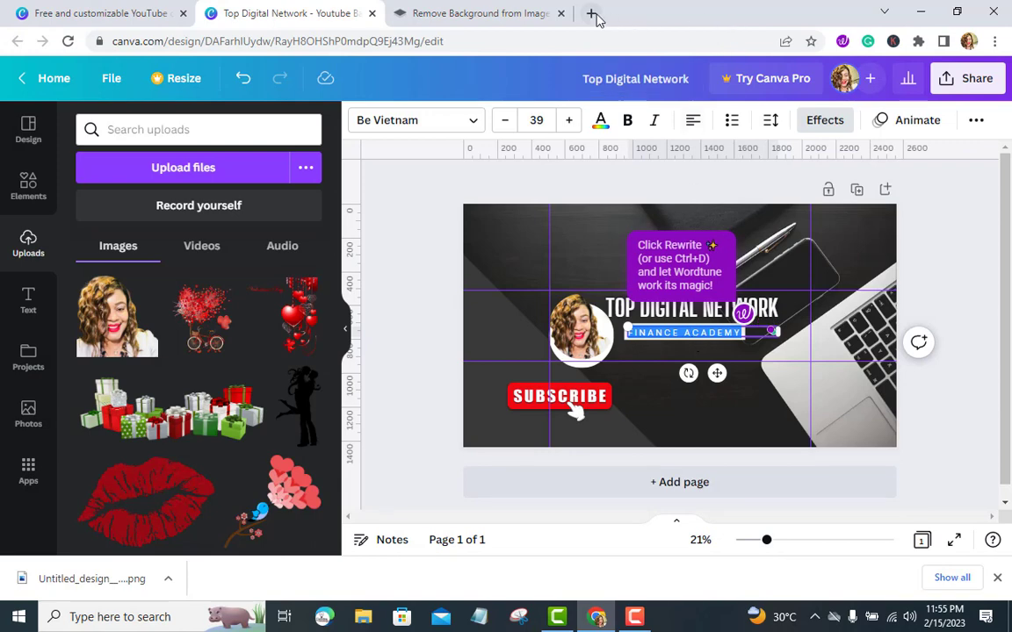
{"action": "left_click", "coordinate": [594, 14]}
{"action": "left_click", "coordinate": [375, 303]}
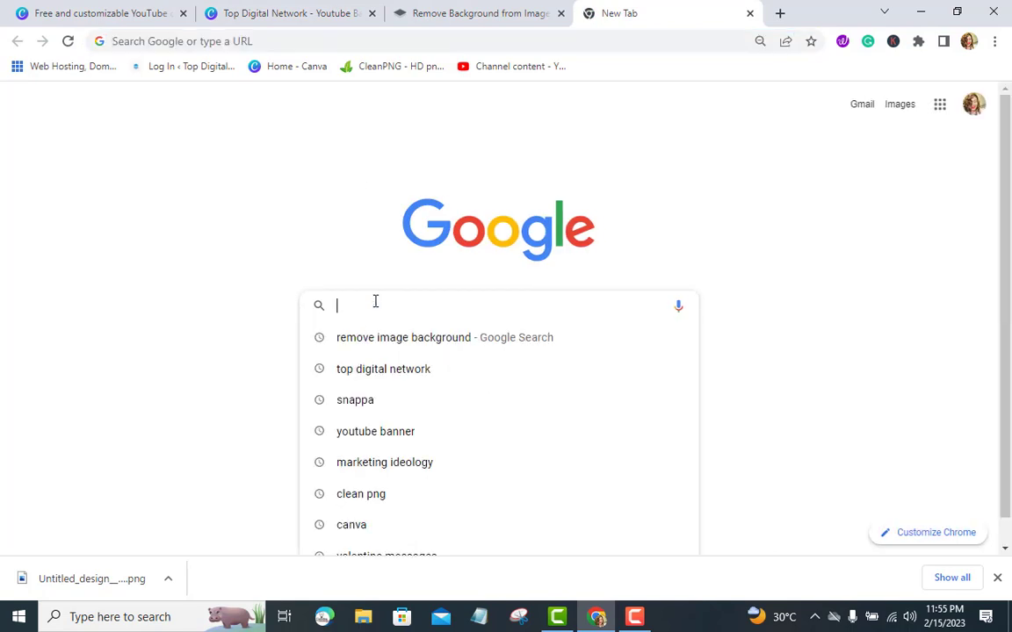
{"action": "left_click", "coordinate": [394, 379]}
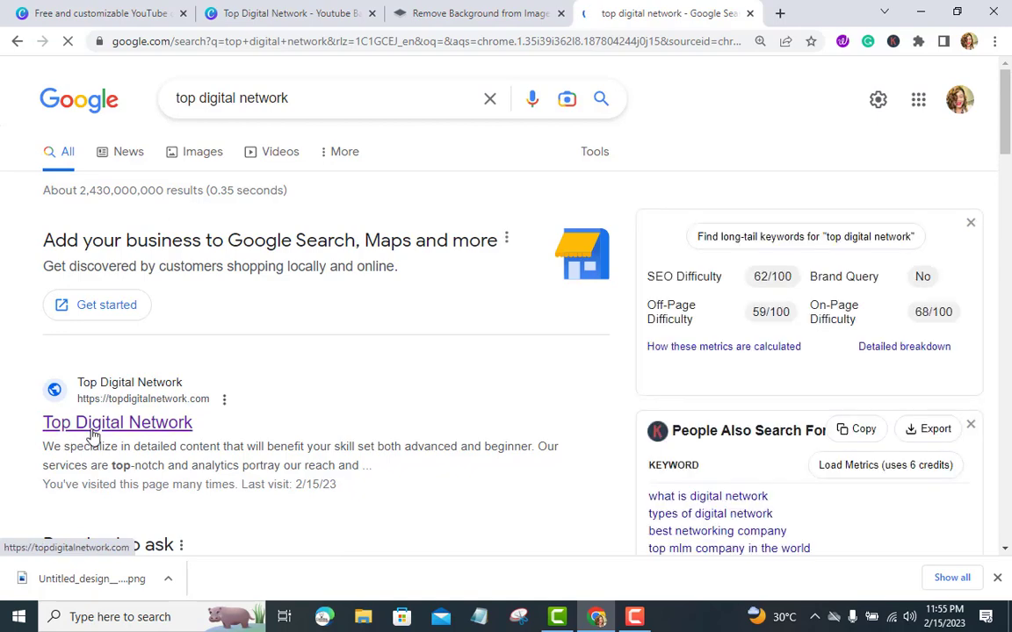
{"action": "left_click", "coordinate": [93, 426]}
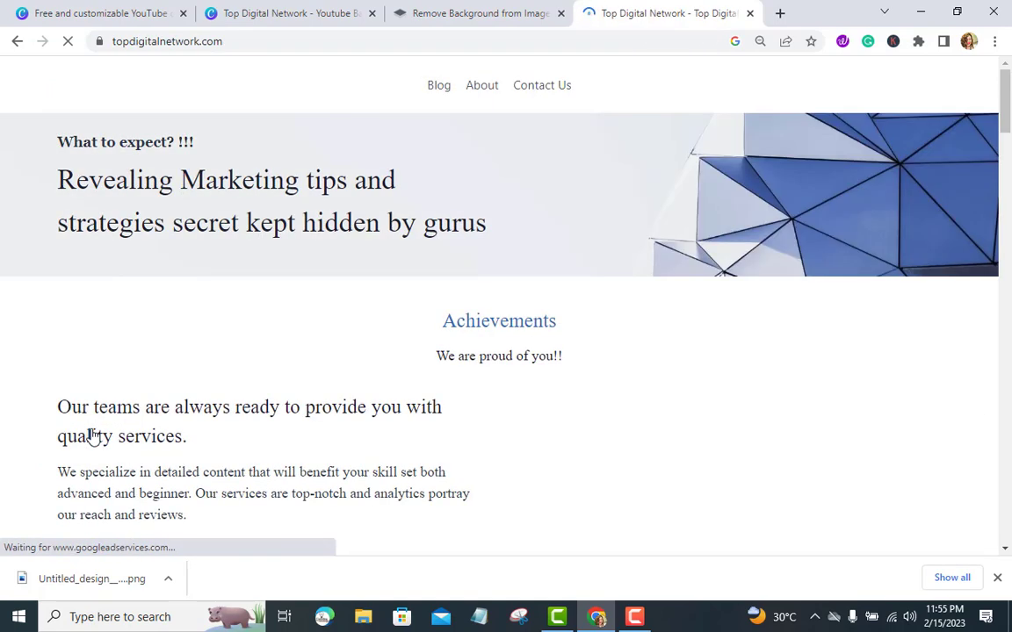
Copy the sentence "Creating engaging content using a winning marketing strategy with originality and innovation." from the website's introduction beside the portrait.
{"action": "scroll", "coordinate": [93, 428], "scroll_direction": "down", "scroll_amount": 3}
{"action": "scroll", "coordinate": [95, 431], "scroll_direction": "up", "scroll_amount": 2}
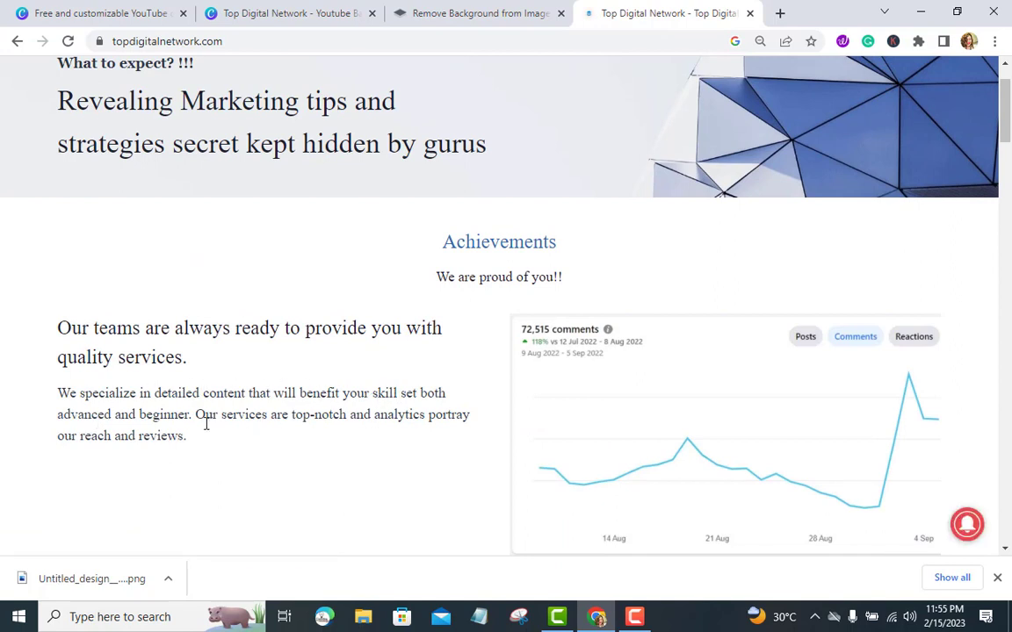
{"action": "scroll", "coordinate": [205, 423], "scroll_direction": "down", "scroll_amount": 10}
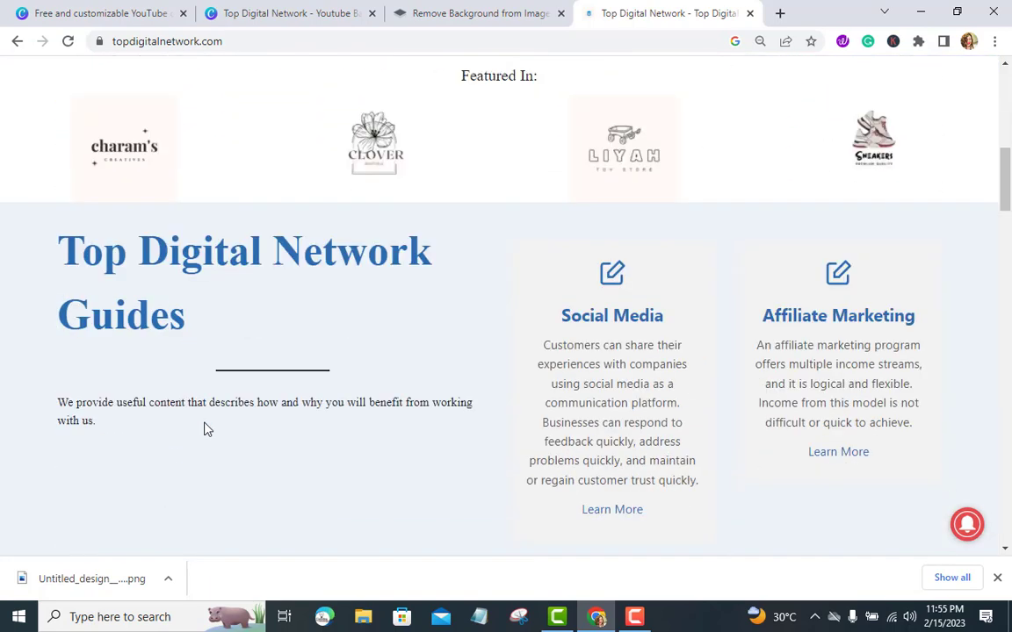
{"action": "scroll", "coordinate": [206, 423], "scroll_direction": "down", "scroll_amount": 1}
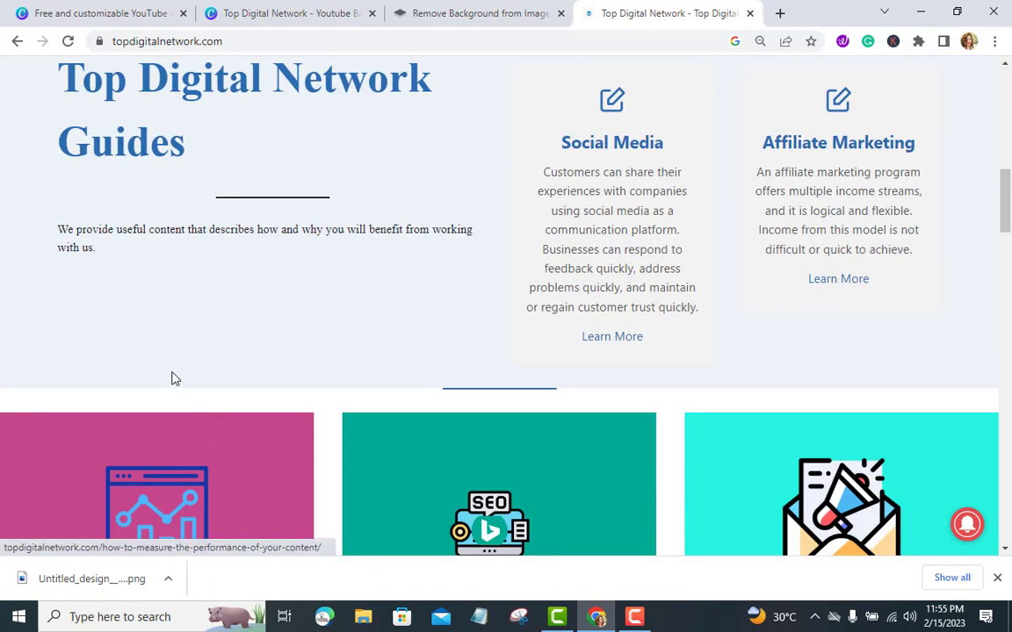
{"action": "scroll", "coordinate": [262, 275], "scroll_direction": "down", "scroll_amount": 10}
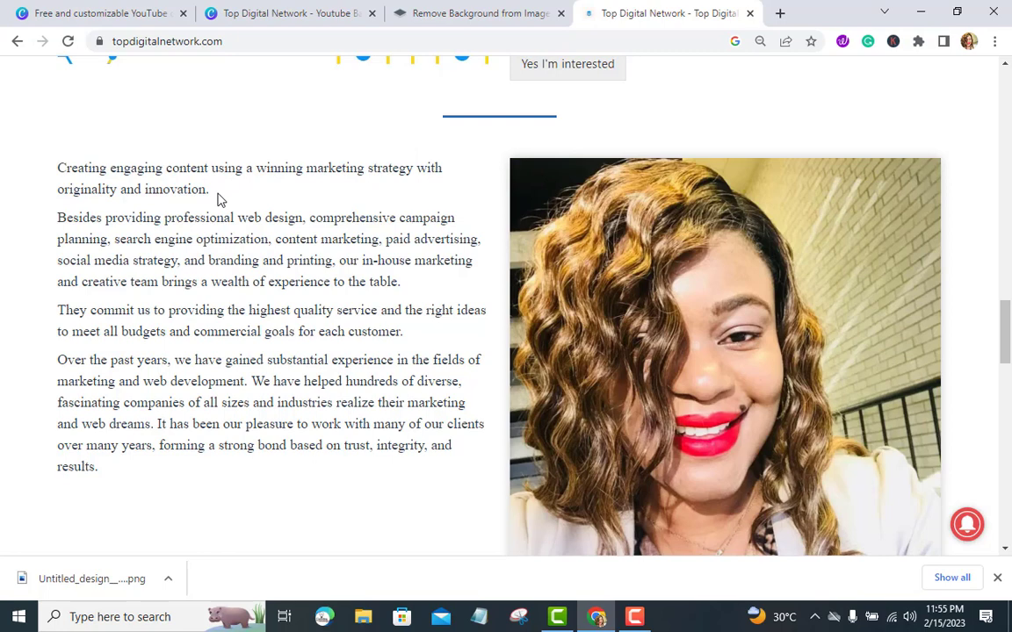
{"action": "left_click_drag", "start_coordinate": [219, 200], "coordinate": [69, 162]}
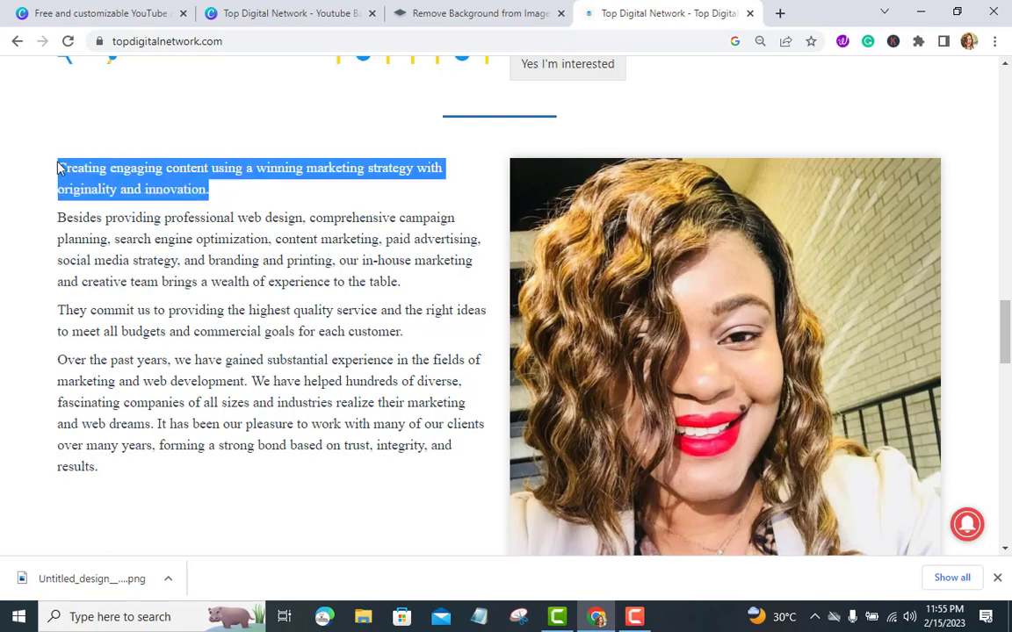
Return to the banner, replace the "FINANCE ACADEMY" subtitle with the copied marketing sentence, and scale its text box down beneath the title.
{"action": "left_click", "coordinate": [230, 13]}
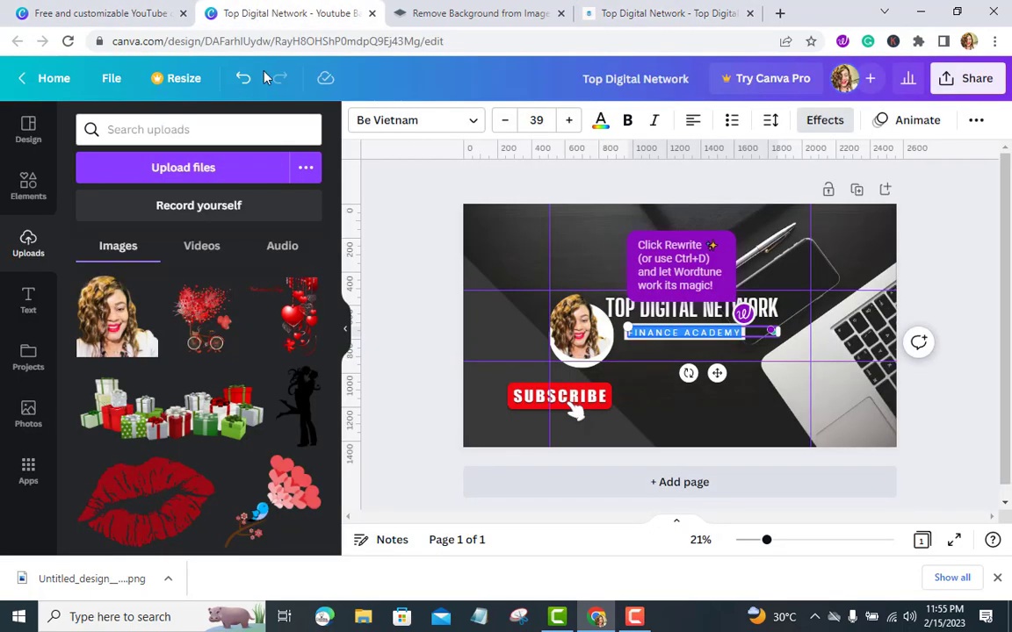
{"action": "type", "text": "CREATING ENGAGING CONTENT USING A WINNING MARKETING STRATEGY WITH ORIGINALITY AND INNOVATION."}
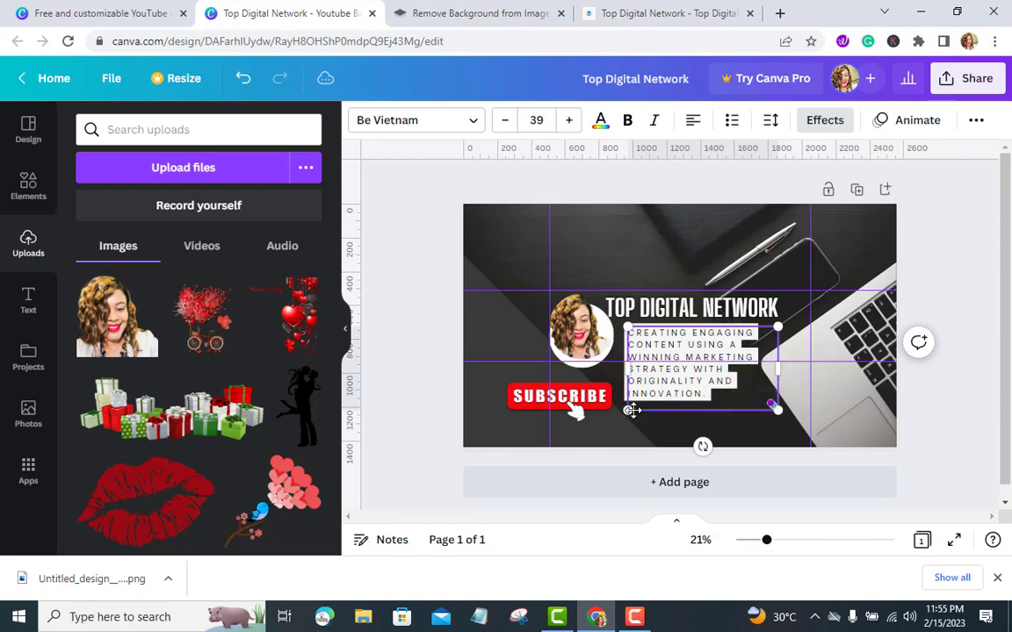
{"action": "left_click_drag", "start_coordinate": [631, 410], "coordinate": [617, 333]}
Raise the subtitle's font size to 22.4, reduce it to 19.4, and scale the text box up to 20.2.
{"action": "left_click", "coordinate": [568, 120]}
{"action": "left_click", "coordinate": [568, 121]}
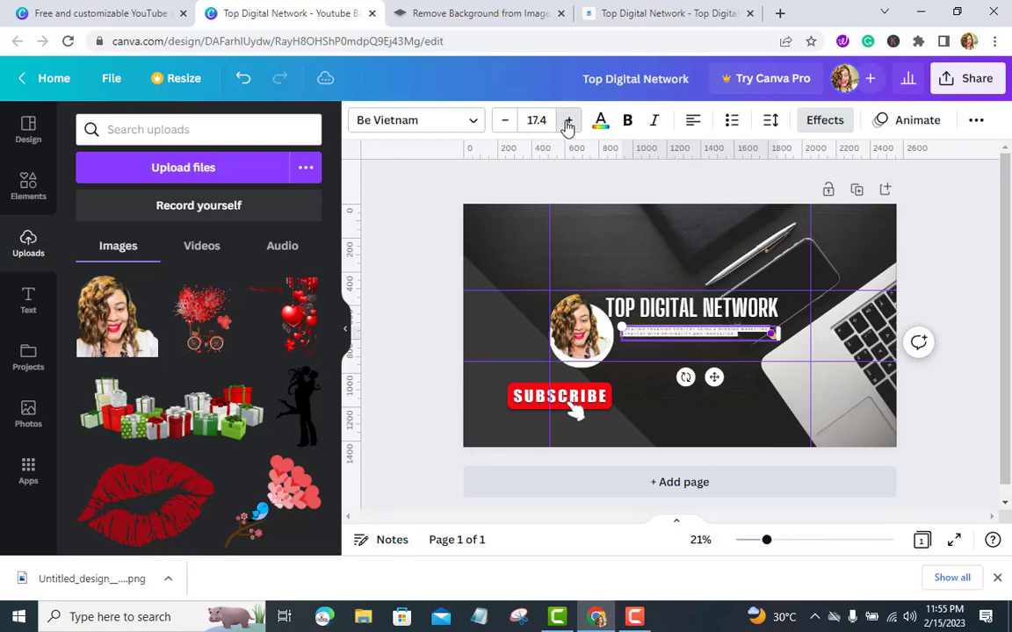
{"action": "left_click", "coordinate": [568, 121]}
{"action": "left_click", "coordinate": [569, 121]}
{"action": "left_click", "coordinate": [566, 122]}
{"action": "left_click", "coordinate": [566, 122]}
{"action": "left_click", "coordinate": [566, 122]}
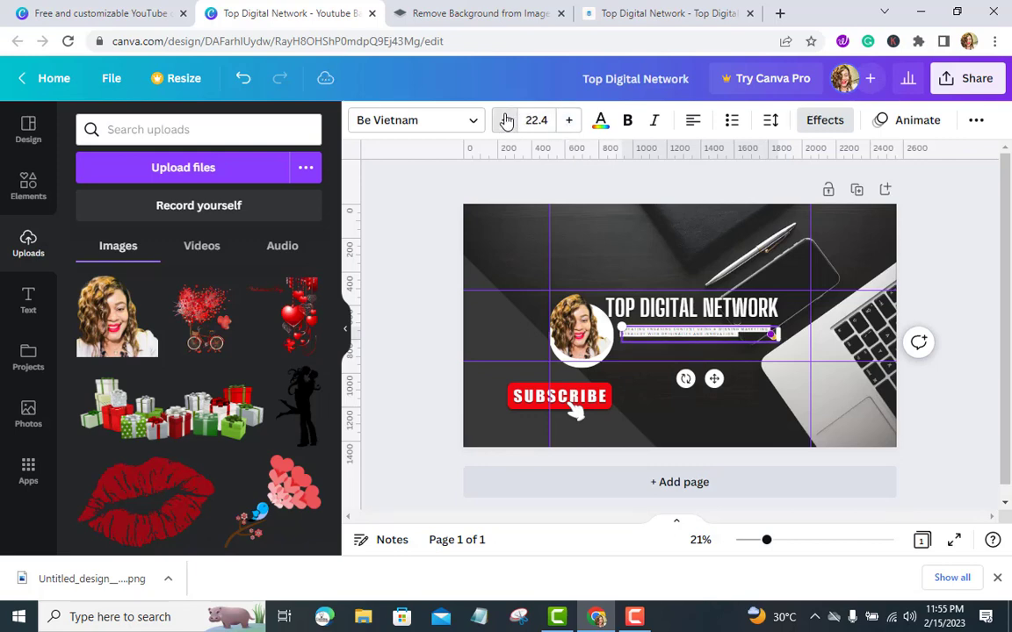
{"action": "left_click", "coordinate": [506, 120]}
{"action": "left_click", "coordinate": [505, 120]}
{"action": "left_click", "coordinate": [506, 120]}
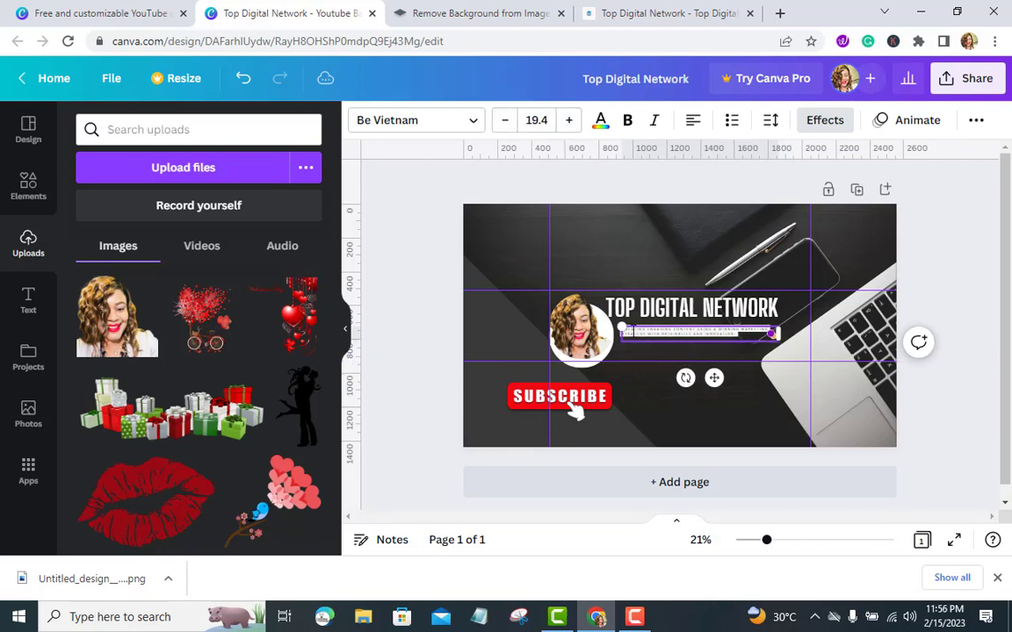
{"action": "left_click_drag", "start_coordinate": [618, 324], "coordinate": [618, 294]}
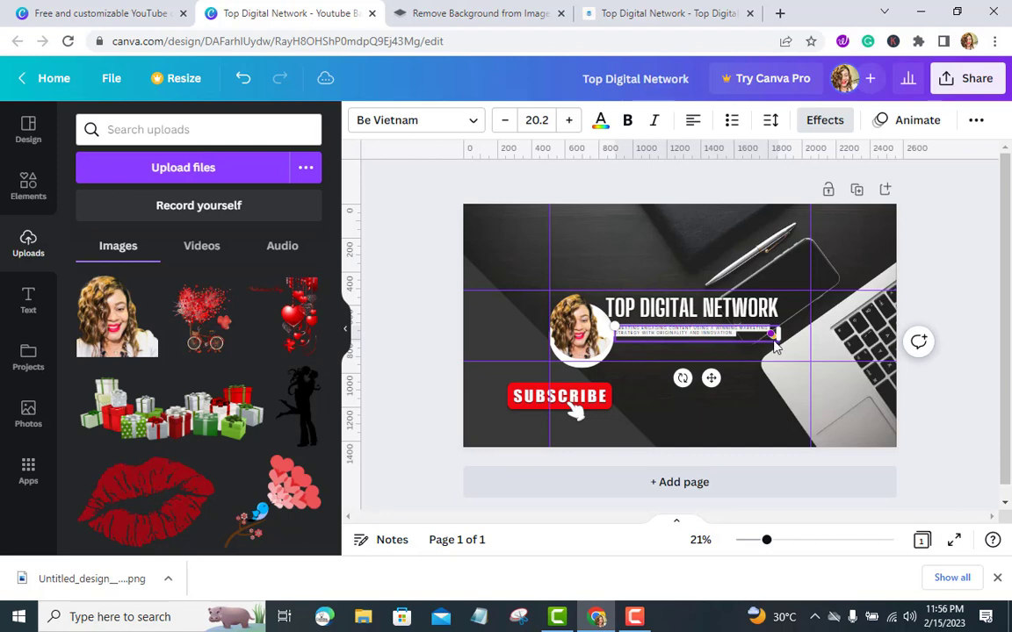
Delete all of the marketing sentence beneath the title and show the options for adding text.
{"action": "left_click", "coordinate": [698, 331]}
{"action": "key", "text": "ctrl+a"}
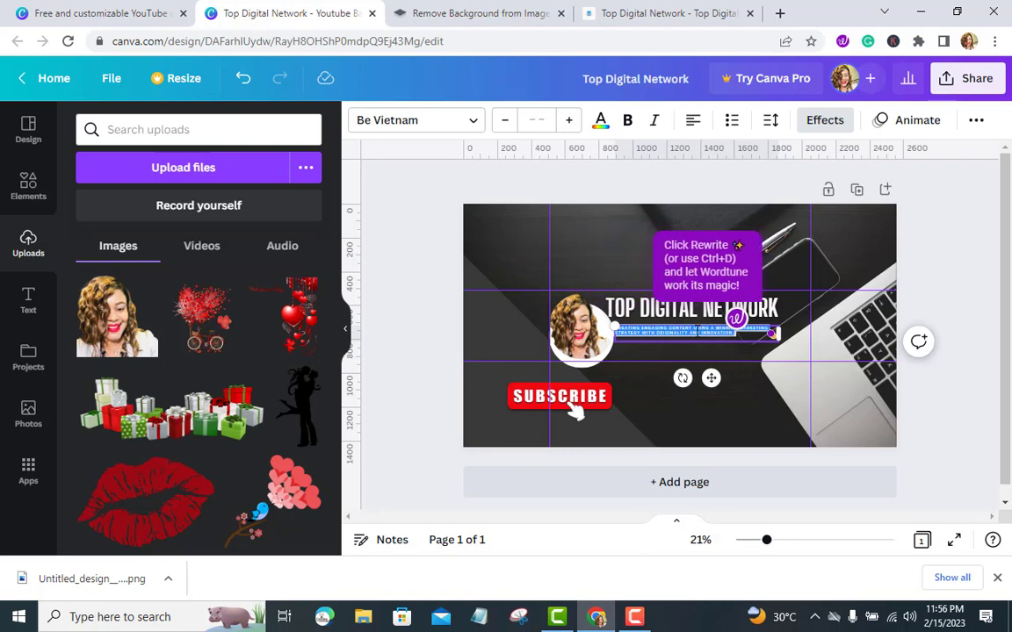
{"action": "key", "text": "BackSpace"}
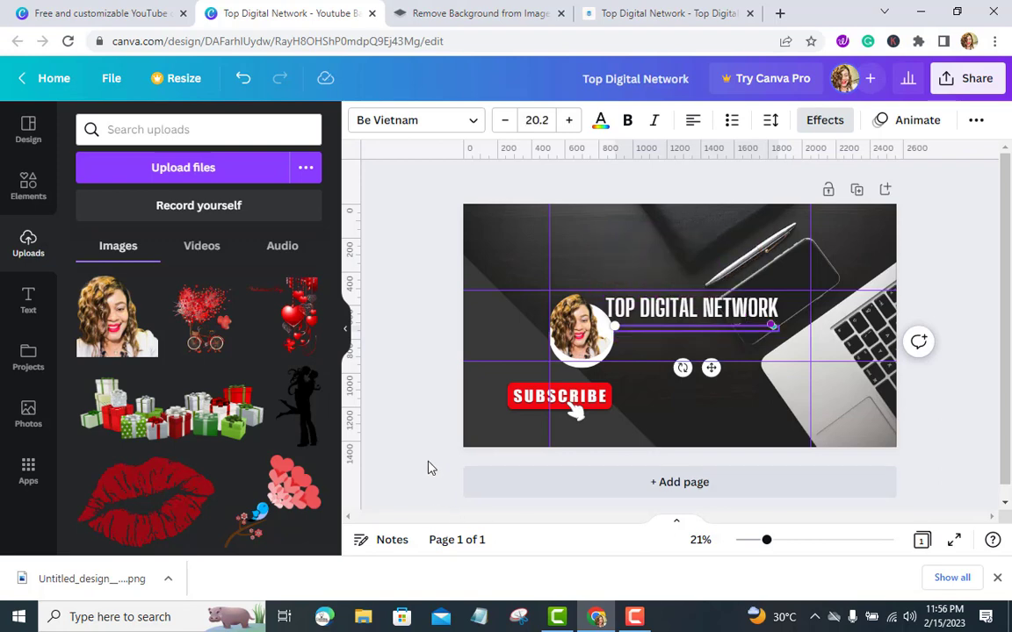
{"action": "left_click", "coordinate": [428, 465]}
{"action": "left_click", "coordinate": [27, 308]}
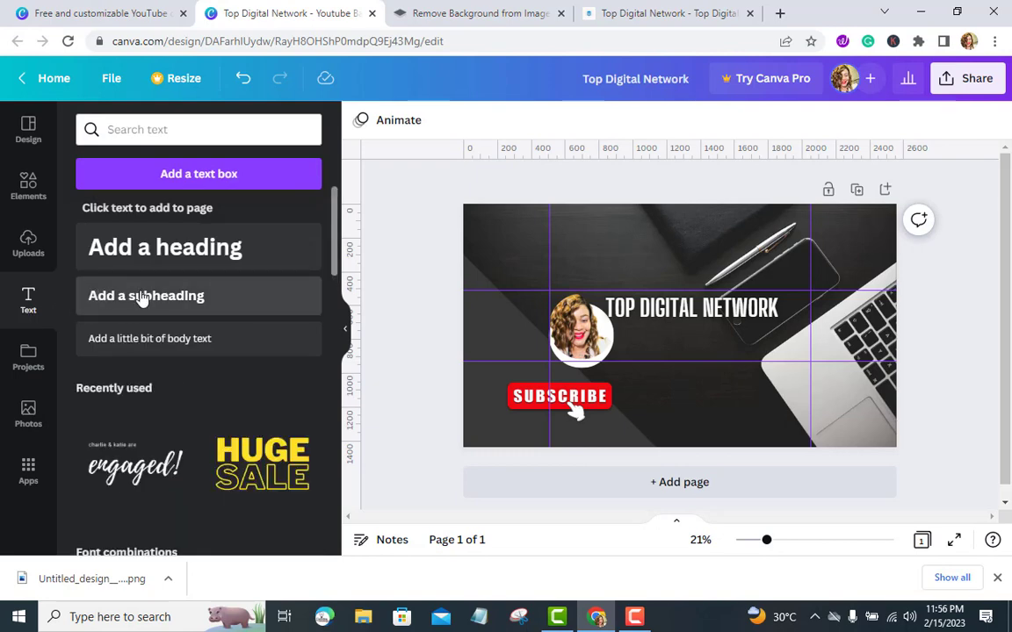
Add a subheading beneath the title reading "Creating engaging content using a winning marketing strategy with originality and innovation." and scale it to size 24.6.
{"action": "left_click_drag", "start_coordinate": [142, 299], "coordinate": [689, 338]}
{"action": "type", "text": "Creating engaging content using a winning marketing strategy with originality and innovation."}
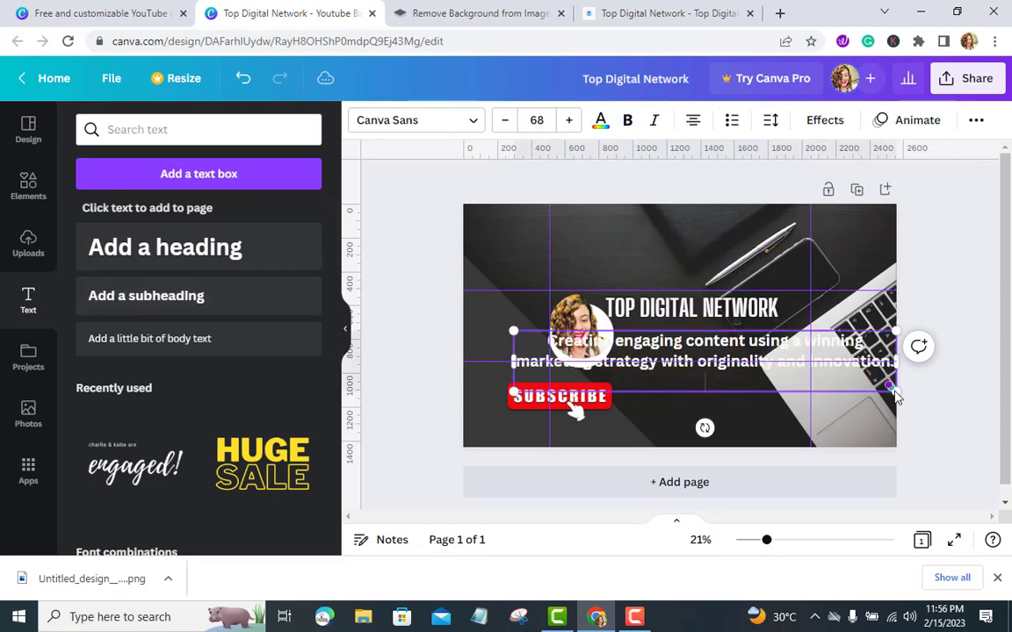
{"action": "left_click_drag", "start_coordinate": [889, 388], "coordinate": [616, 396]}
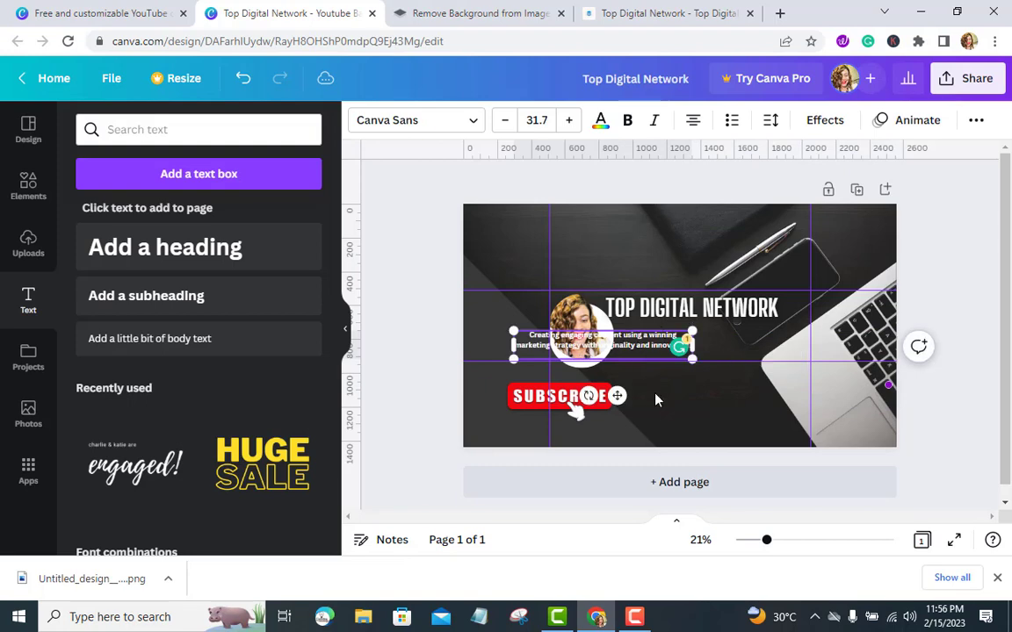
{"action": "left_click", "coordinate": [657, 391]}
{"action": "left_click_drag", "start_coordinate": [648, 334], "coordinate": [747, 328]}
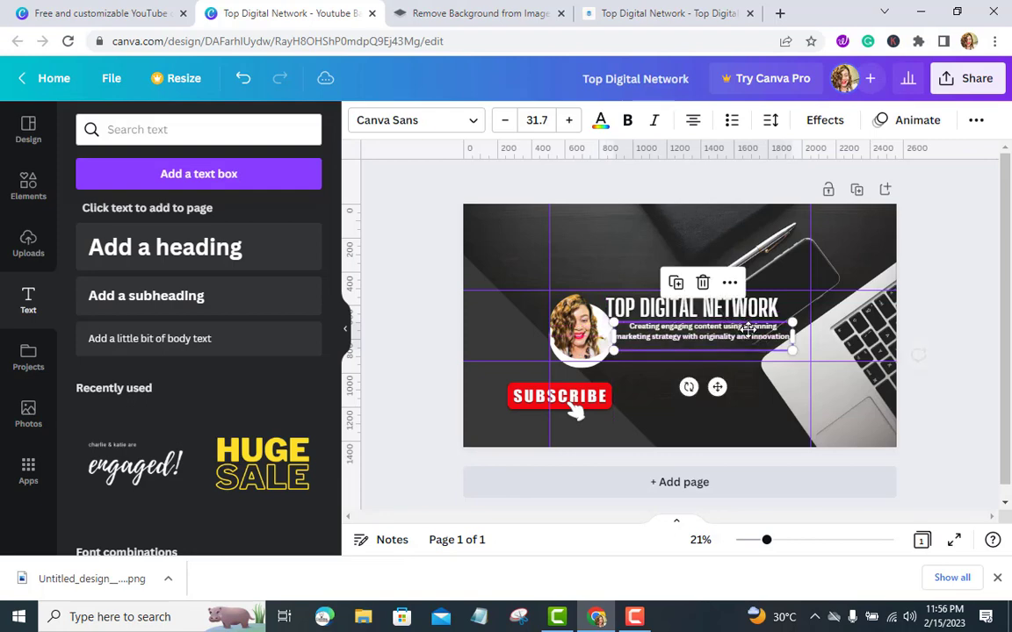
{"action": "left_click", "coordinate": [960, 388]}
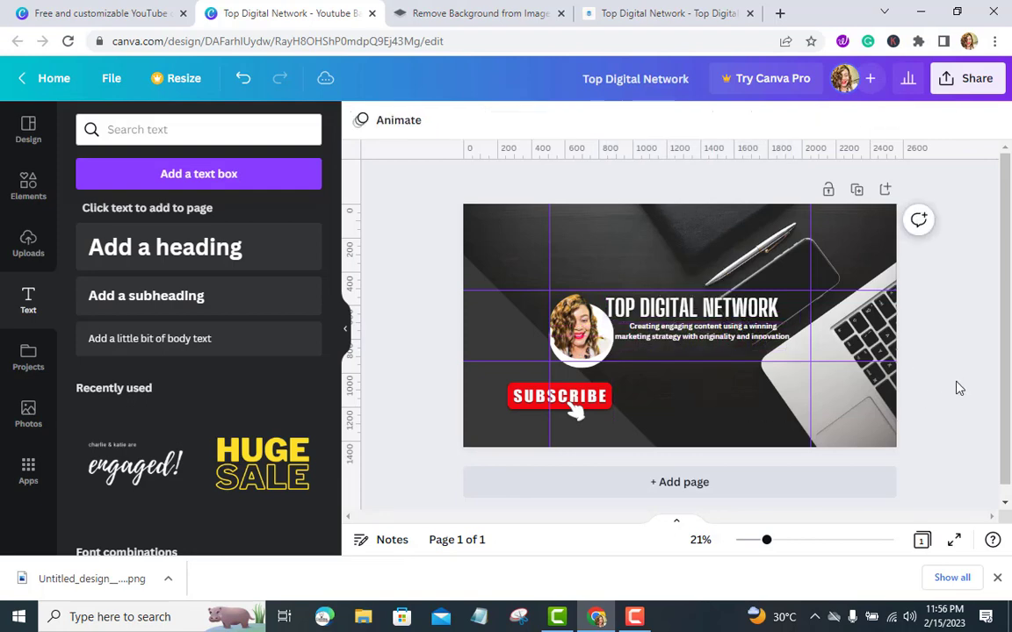
{"action": "left_click", "coordinate": [723, 342]}
{"action": "left_click_drag", "start_coordinate": [792, 350], "coordinate": [752, 342]}
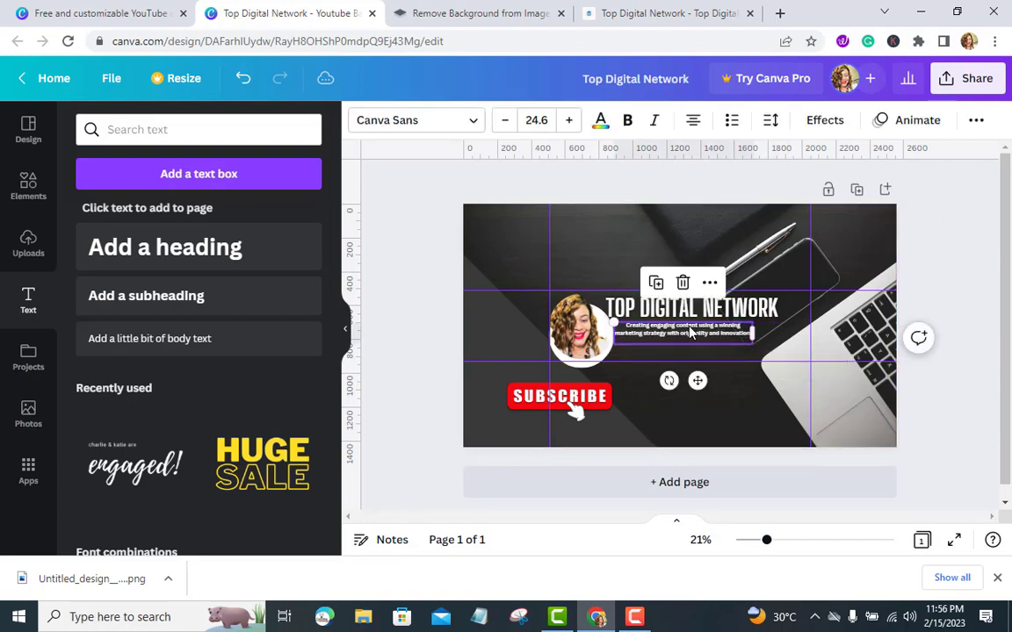
Move the TOP DIGITAL NETWORK title up to the upper guide and place the marketing sentence directly beneath it.
{"action": "left_click", "coordinate": [702, 312]}
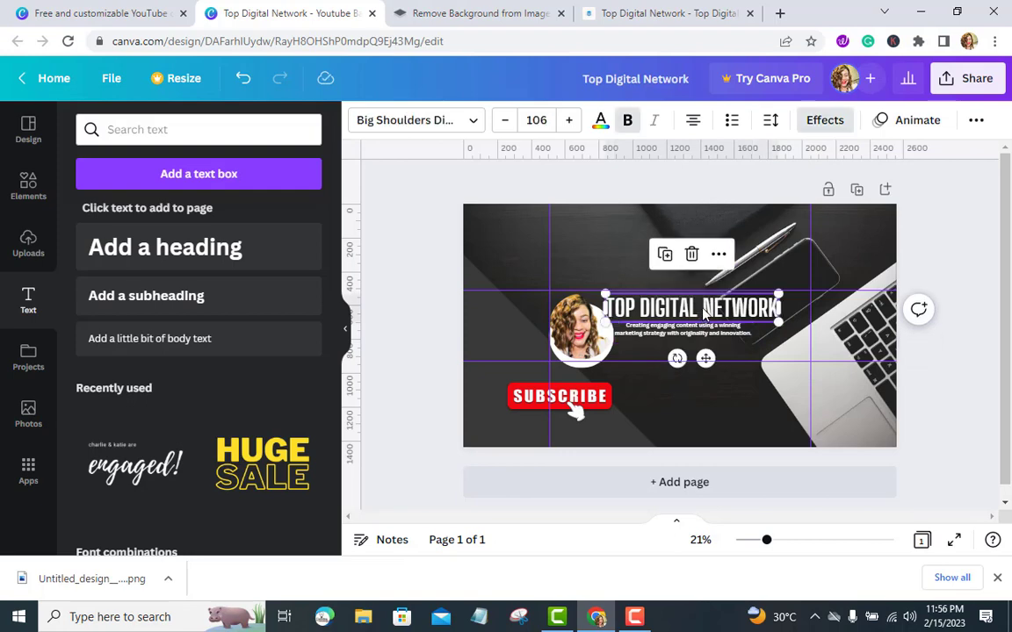
{"action": "left_click_drag", "start_coordinate": [703, 313], "coordinate": [703, 304]}
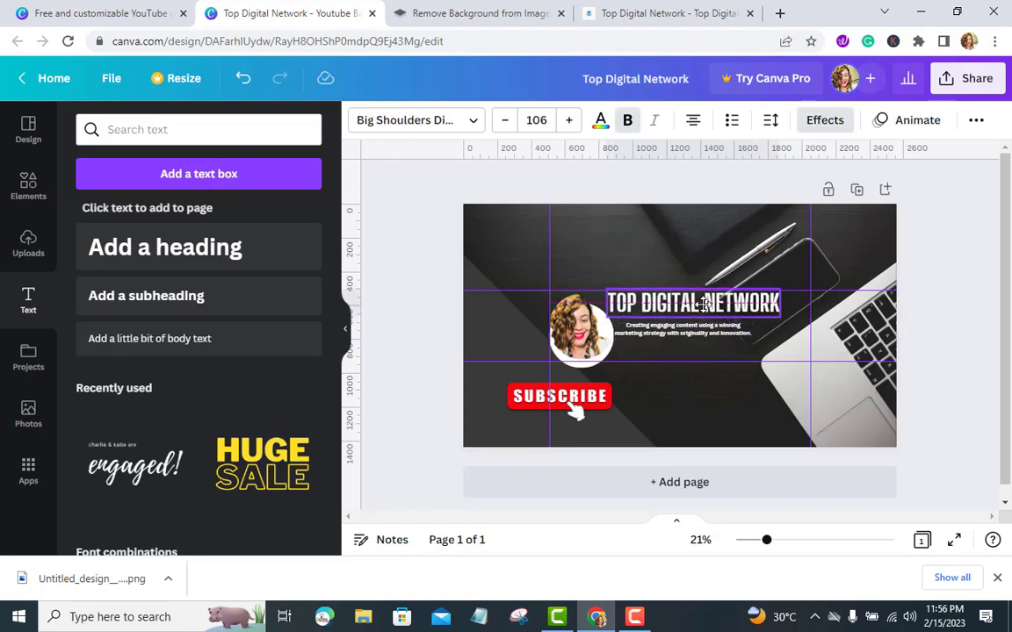
{"action": "left_click", "coordinate": [955, 378]}
{"action": "left_click", "coordinate": [694, 325]}
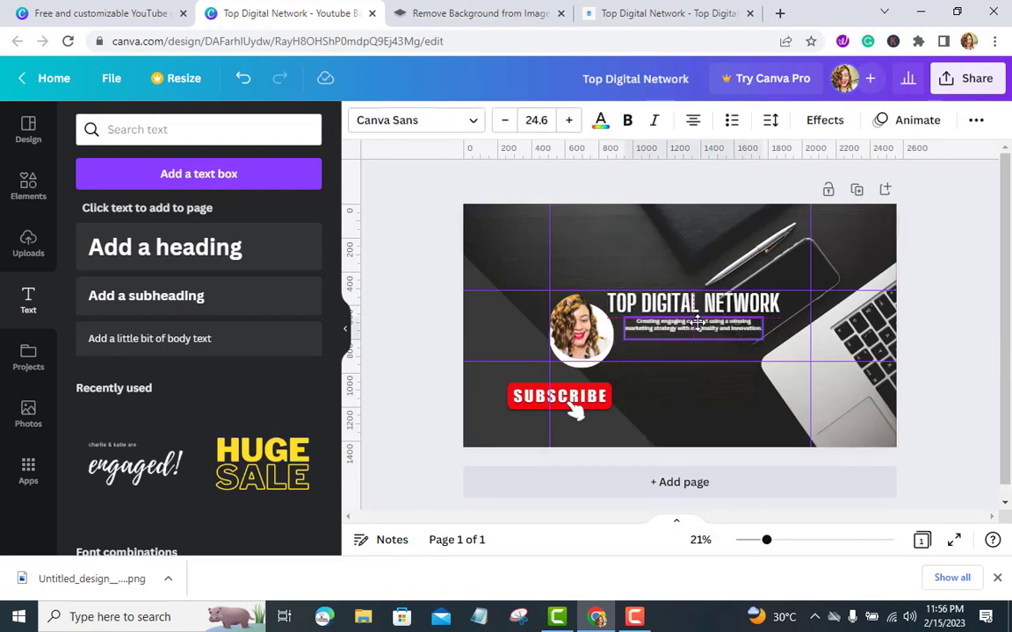
{"action": "left_click_drag", "start_coordinate": [692, 319], "coordinate": [691, 317]}
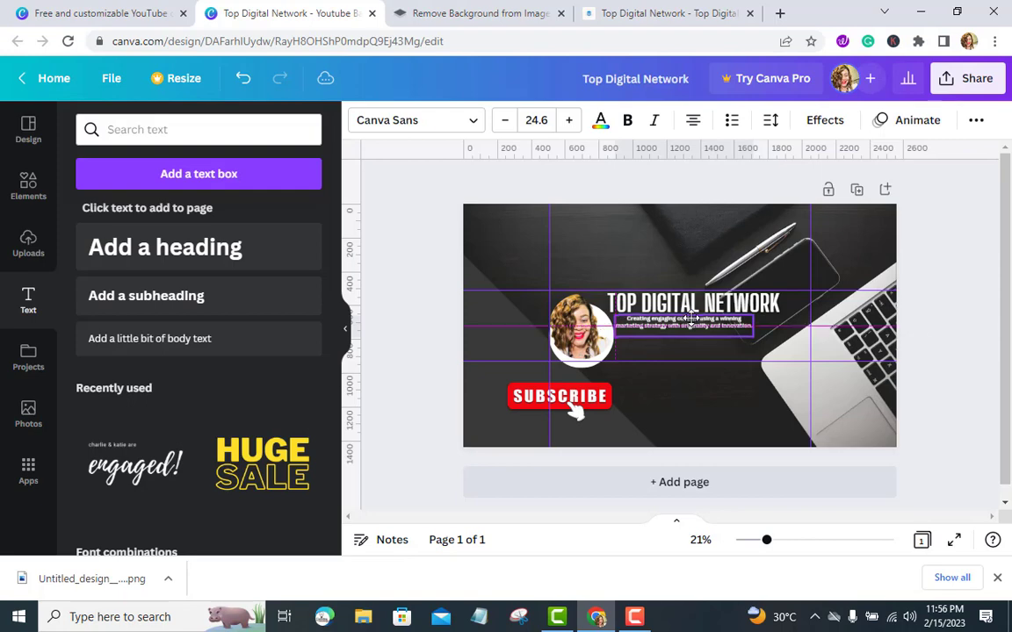
{"action": "left_click", "coordinate": [959, 423]}
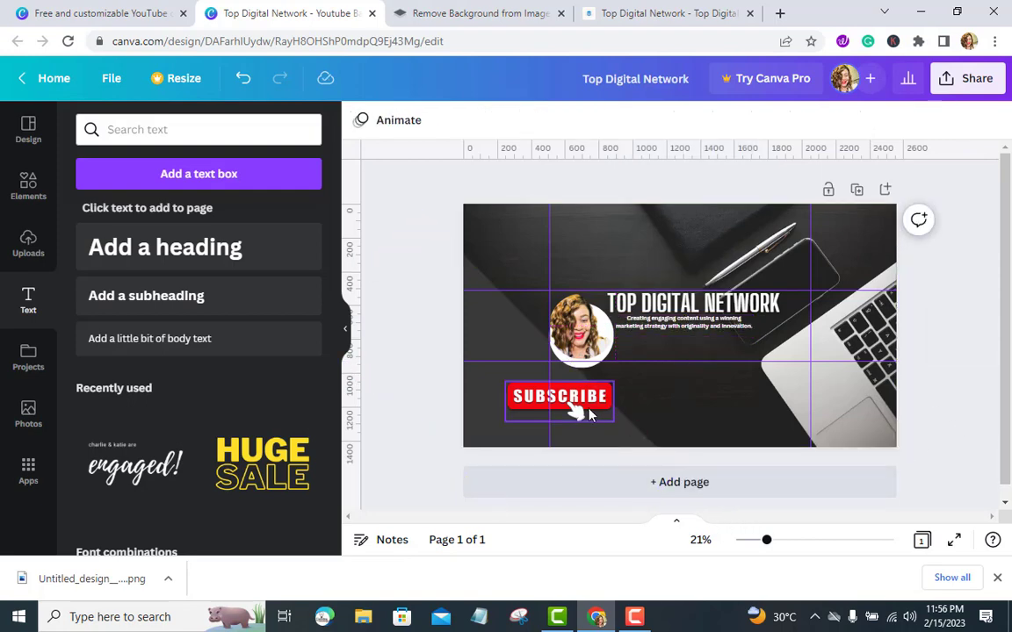
Shift the Subscribe button below the marketing sentence, and add a white-filled square from the recently used elements beside it.
{"action": "left_click_drag", "start_coordinate": [579, 411], "coordinate": [687, 408]}
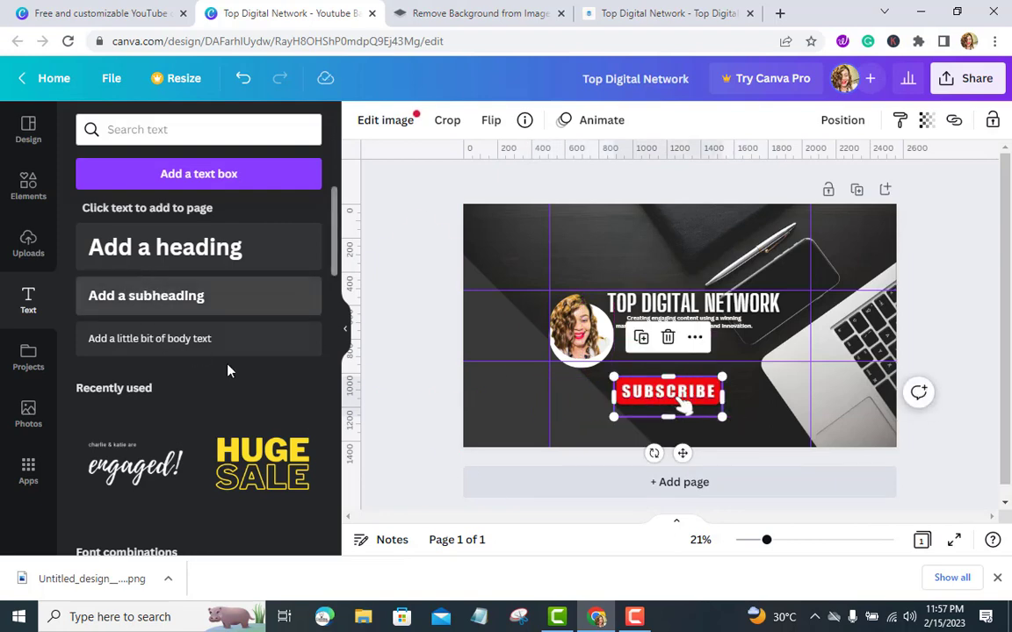
{"action": "left_click", "coordinate": [33, 211]}
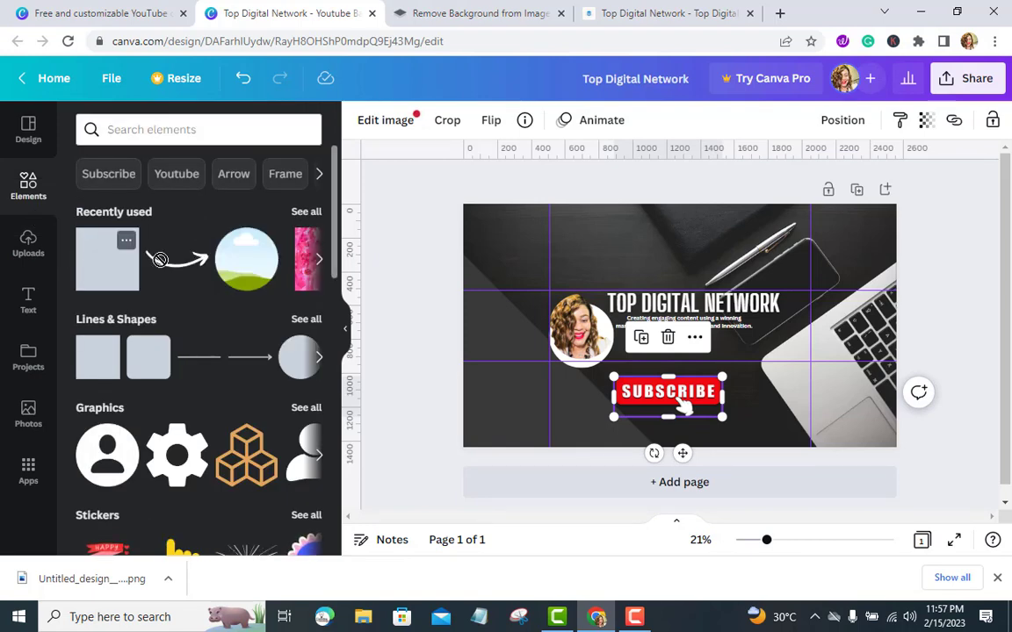
{"action": "left_click_drag", "start_coordinate": [160, 260], "coordinate": [711, 405]}
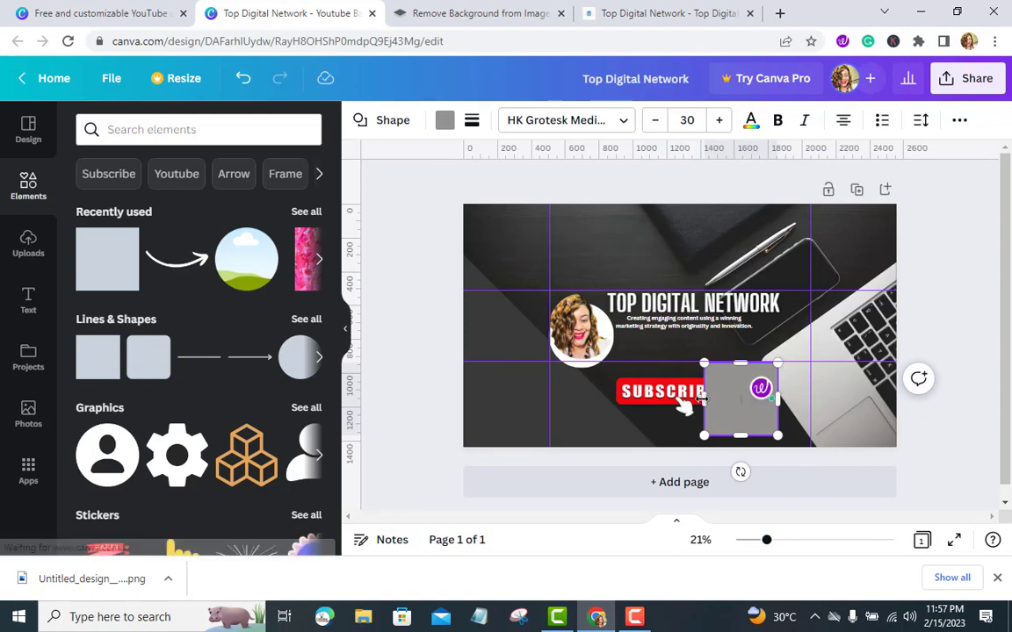
{"action": "left_click", "coordinate": [445, 120]}
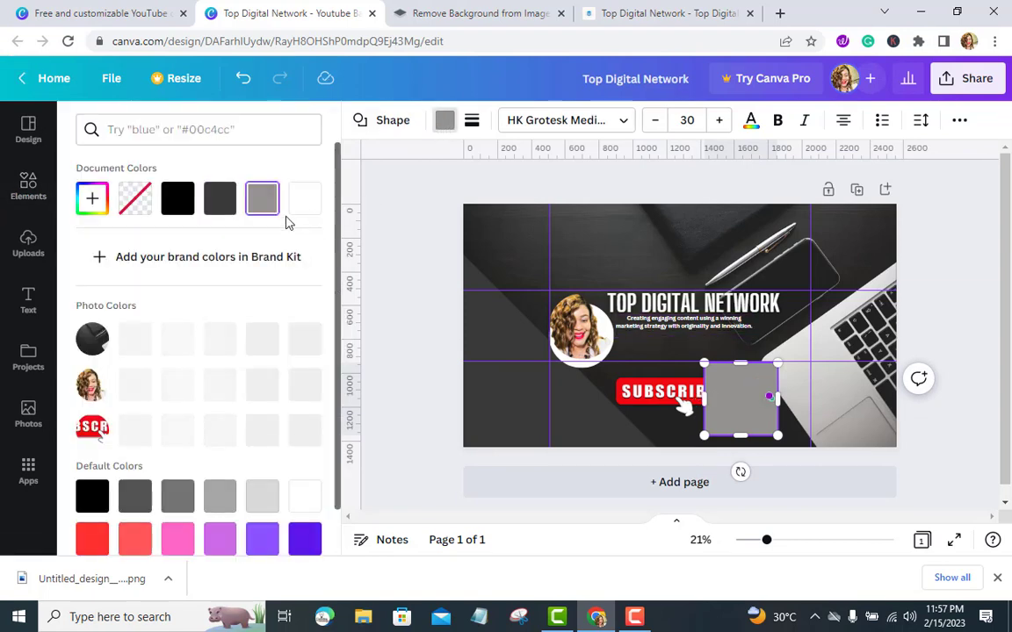
{"action": "left_click", "coordinate": [301, 200]}
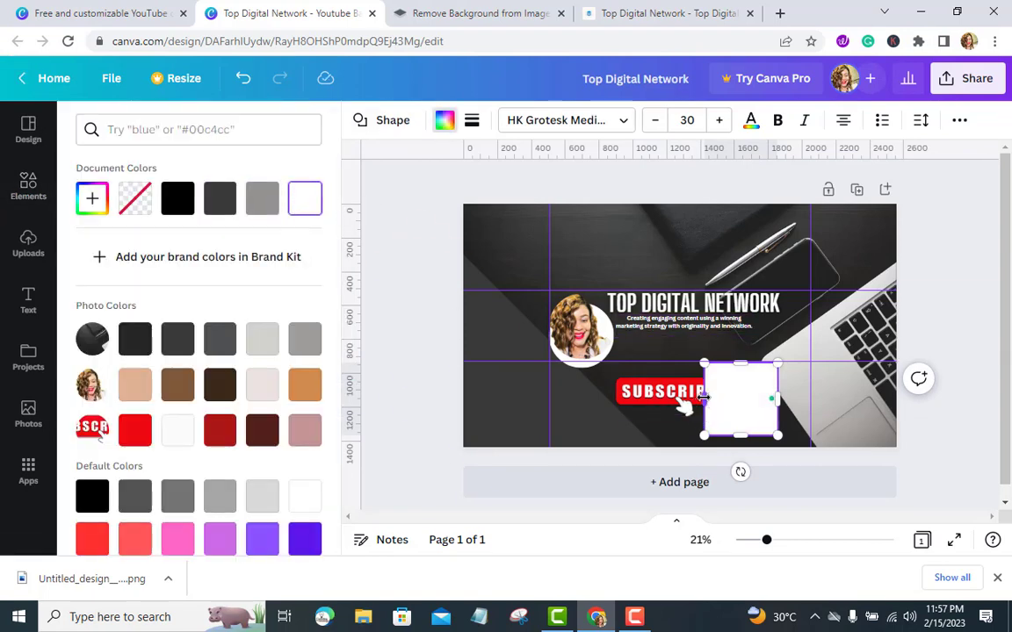
Reshape the white square into a wide, low rectangle and position it over the Subscribe button below the lower guide.
{"action": "left_click_drag", "start_coordinate": [703, 397], "coordinate": [623, 397]}
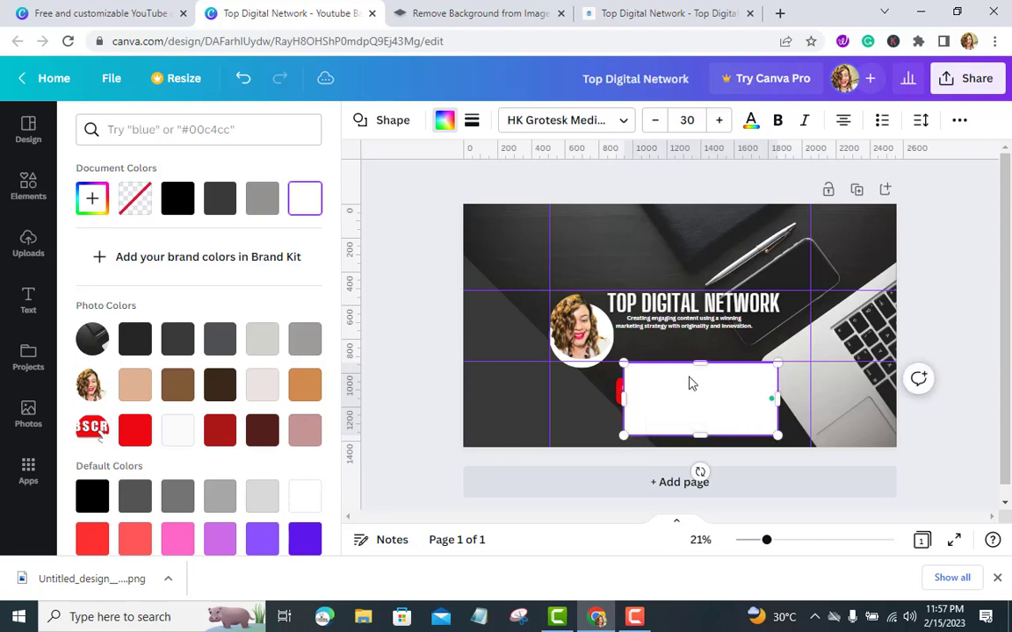
{"action": "left_click_drag", "start_coordinate": [696, 431], "coordinate": [695, 406]}
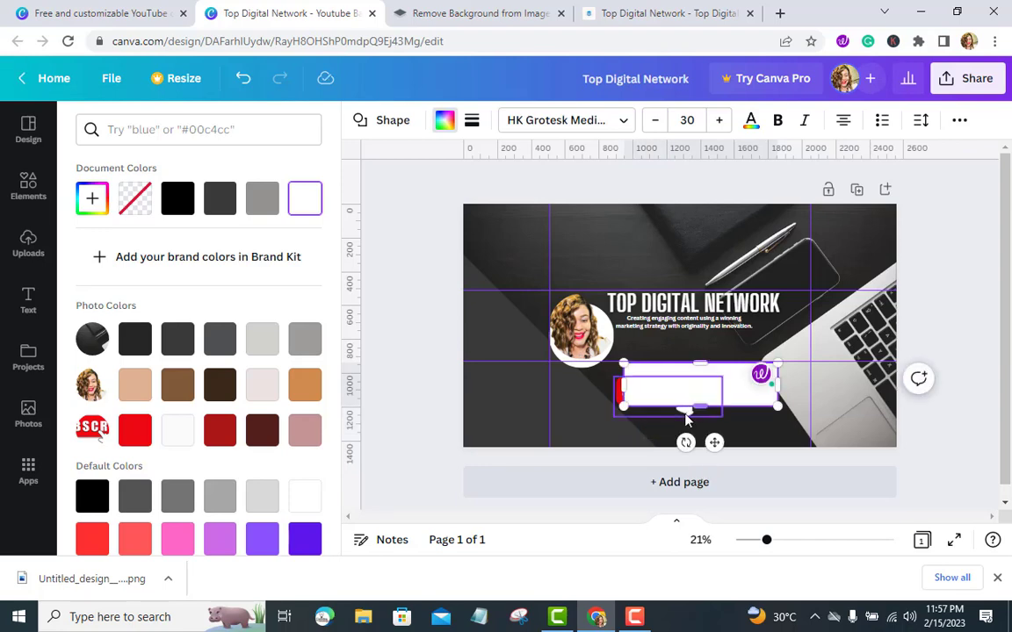
{"action": "left_click", "coordinate": [592, 420]}
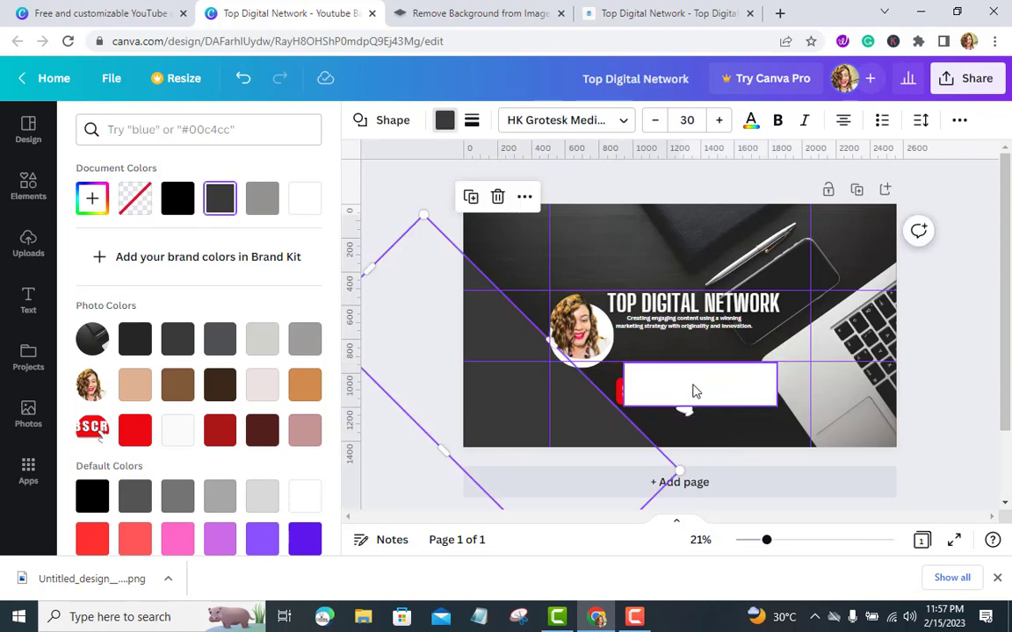
{"action": "left_click_drag", "start_coordinate": [693, 391], "coordinate": [688, 404]}
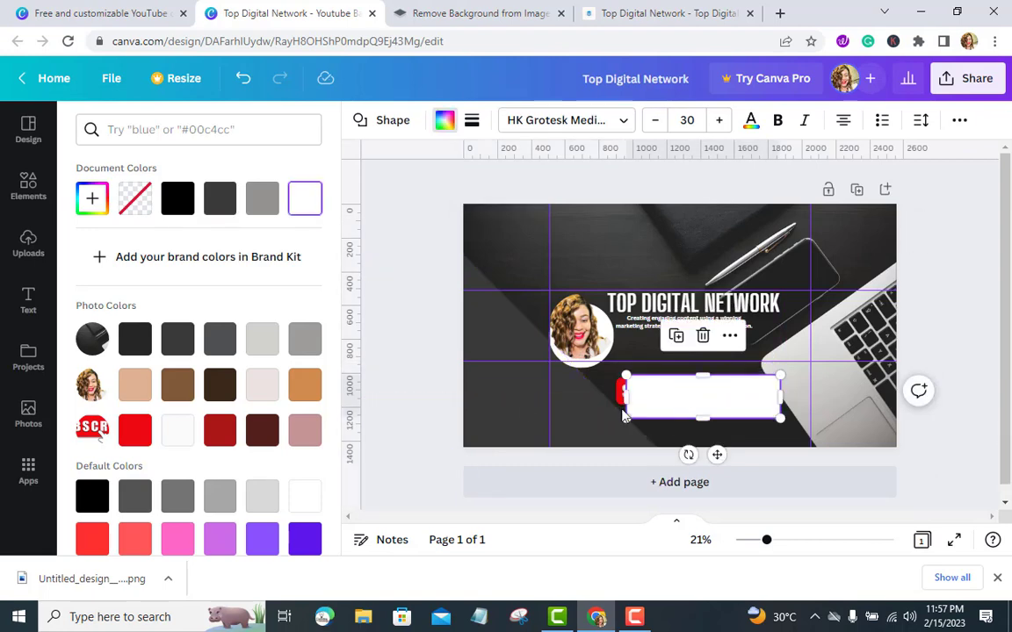
Add a heading over the white rectangle and replace its placeholder text with "New".
{"action": "left_click", "coordinate": [26, 296]}
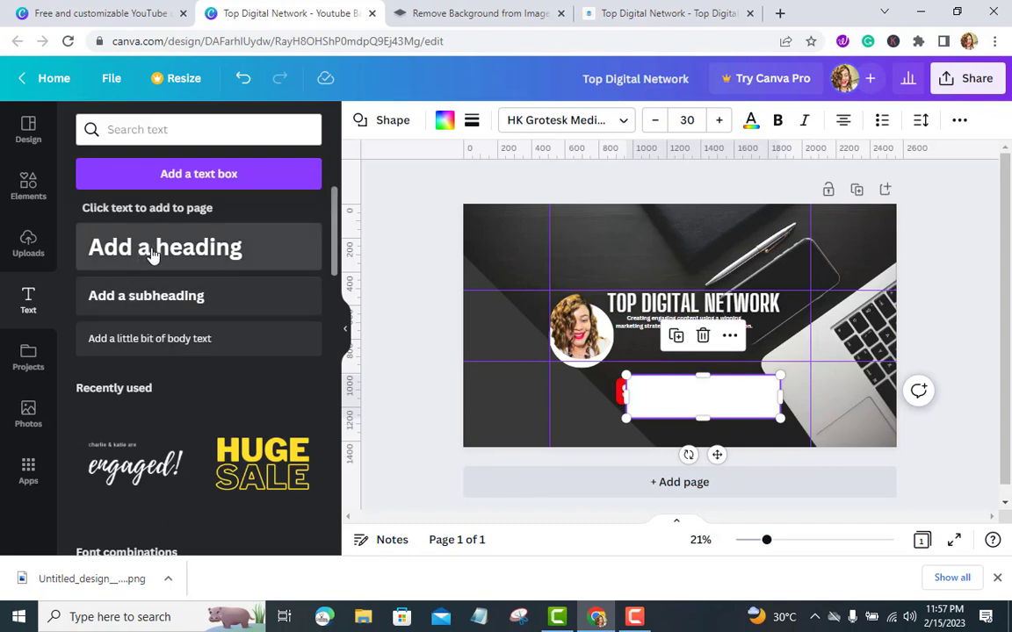
{"action": "left_click_drag", "start_coordinate": [151, 253], "coordinate": [637, 397]}
{"action": "double_click", "coordinate": [631, 395]}
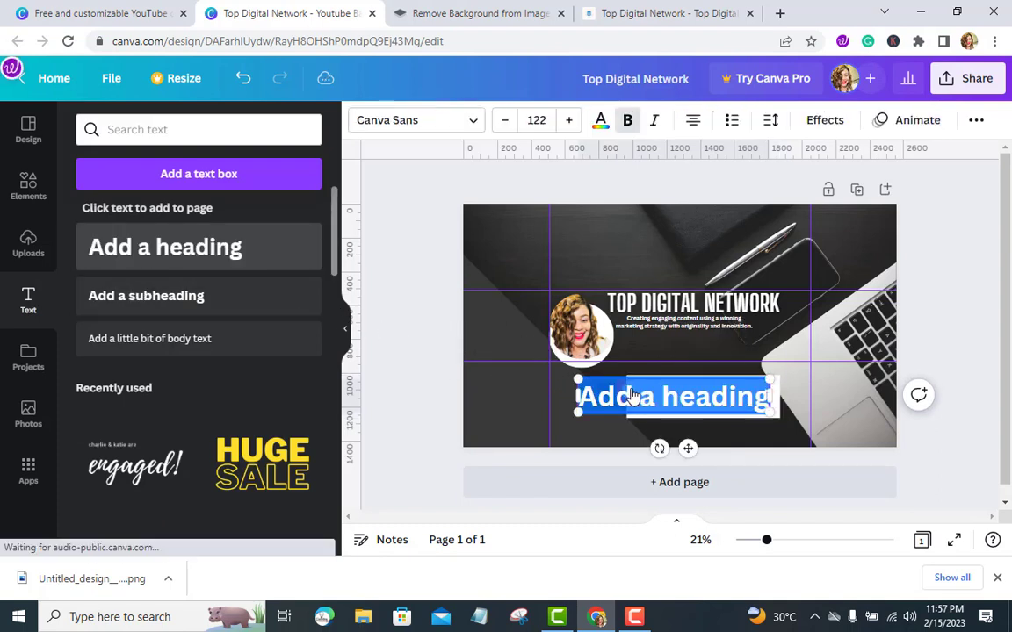
{"action": "key", "text": "BackSpace"}
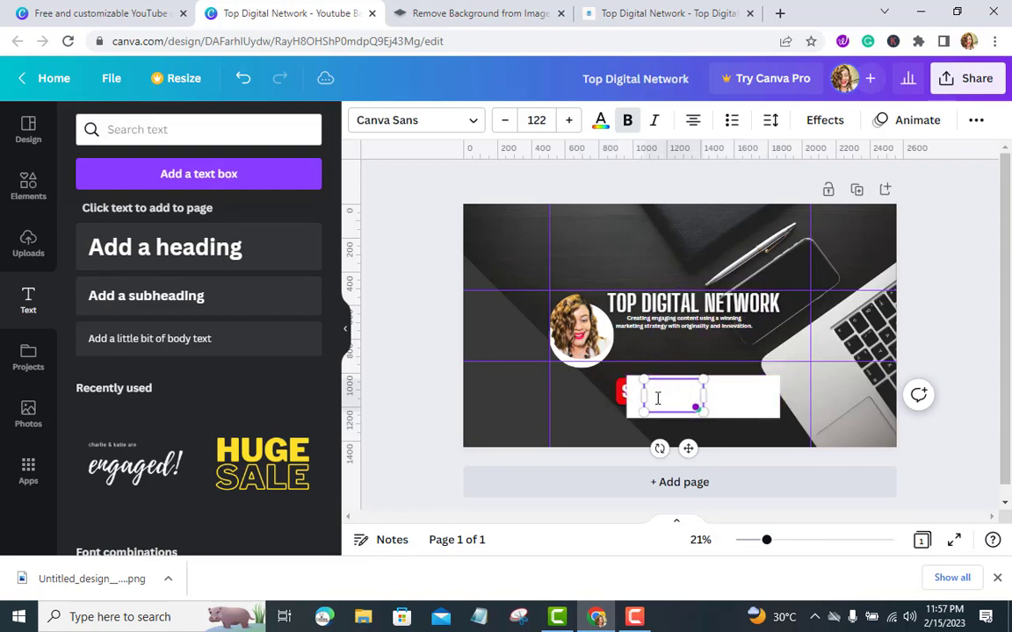
Send the white rectangle backward behind the Subscribe button and the "New" heading.
{"action": "left_click", "coordinate": [720, 400]}
{"action": "right_click", "coordinate": [721, 400]}
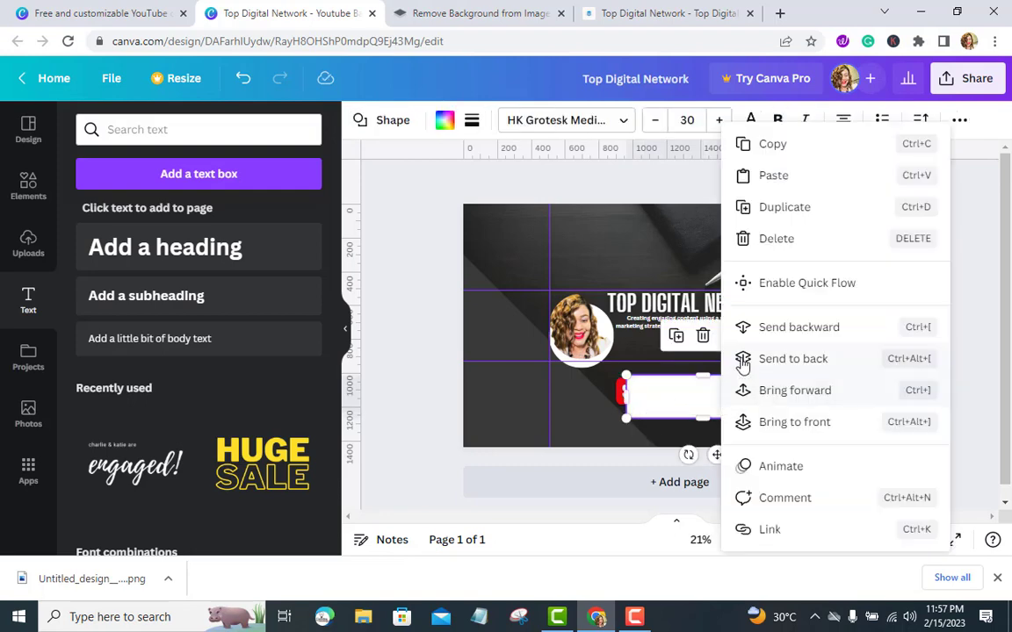
{"action": "left_click", "coordinate": [748, 330]}
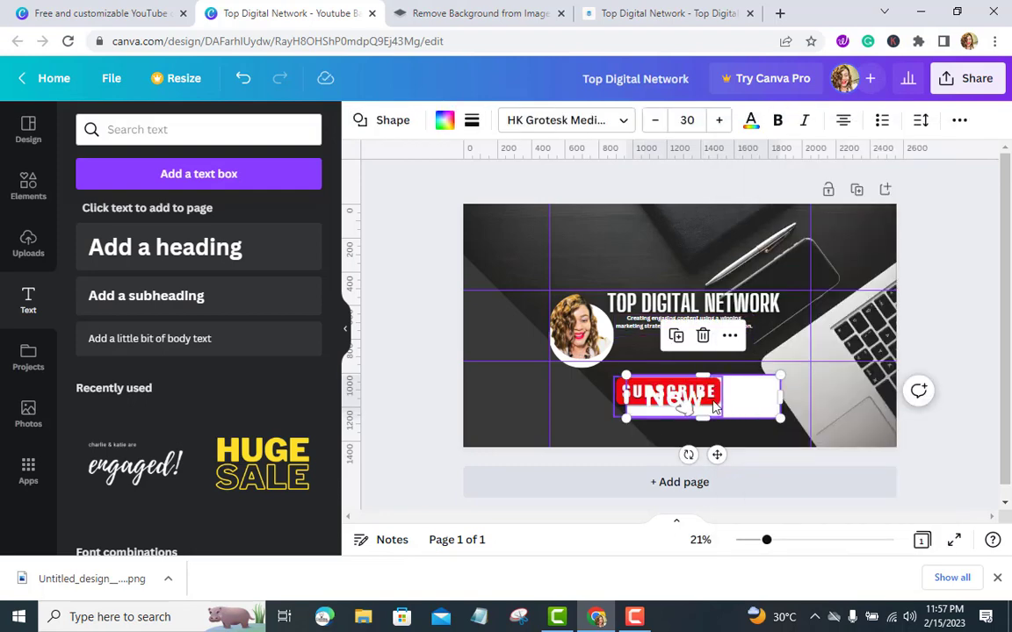
Shrink the Subscribe button into the safe area's lower right corner, and flatten and recenter the white rectangle below the guides.
{"action": "left_click_drag", "start_coordinate": [620, 393], "coordinate": [571, 398]}
{"action": "left_click_drag", "start_coordinate": [642, 418], "coordinate": [787, 392]}
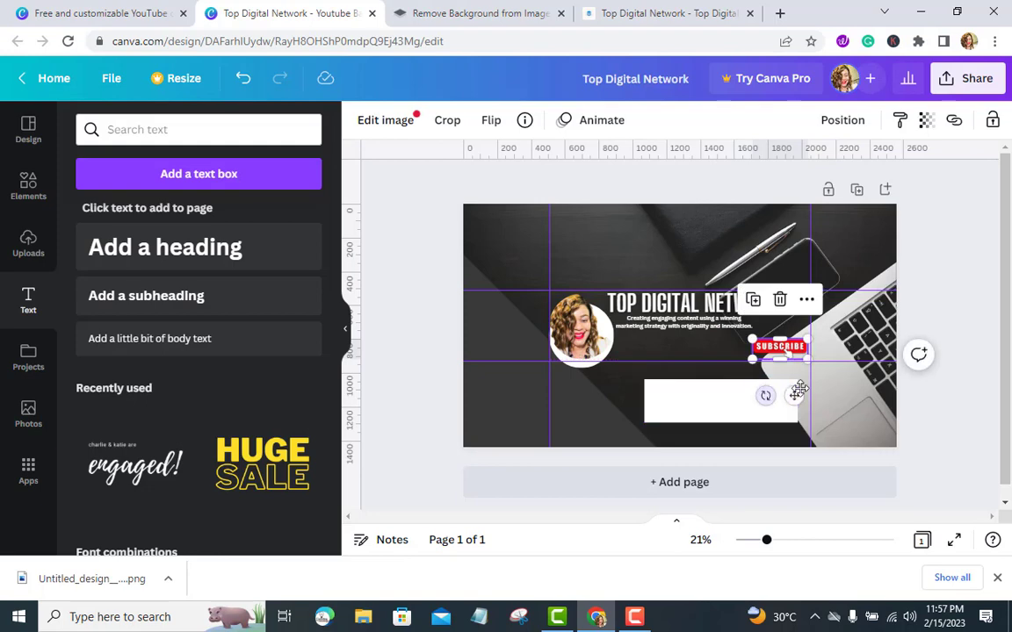
{"action": "left_click", "coordinate": [964, 407]}
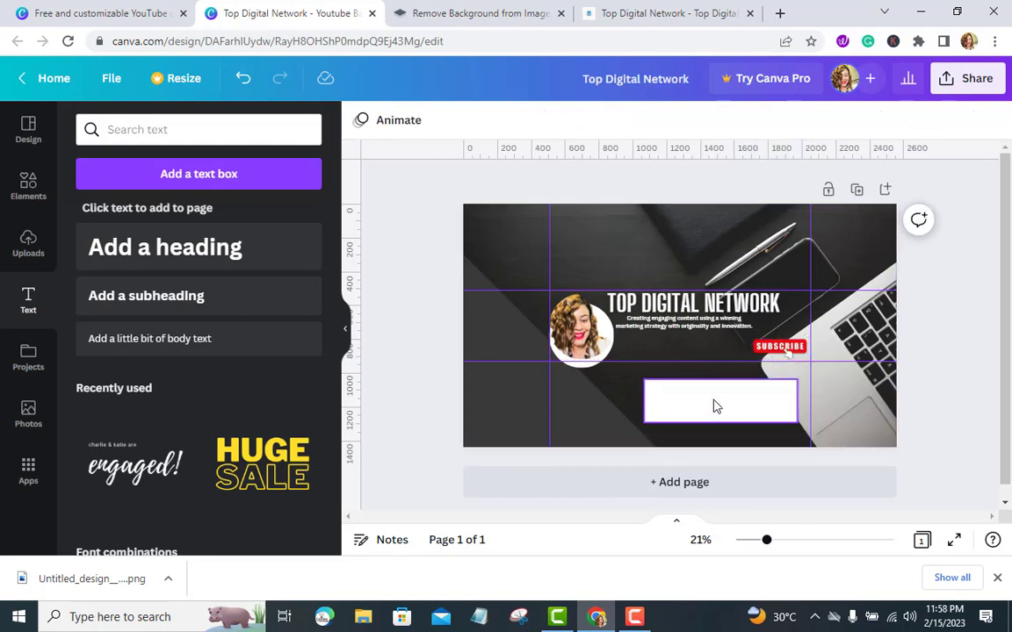
{"action": "left_click_drag", "start_coordinate": [693, 402], "coordinate": [667, 397]}
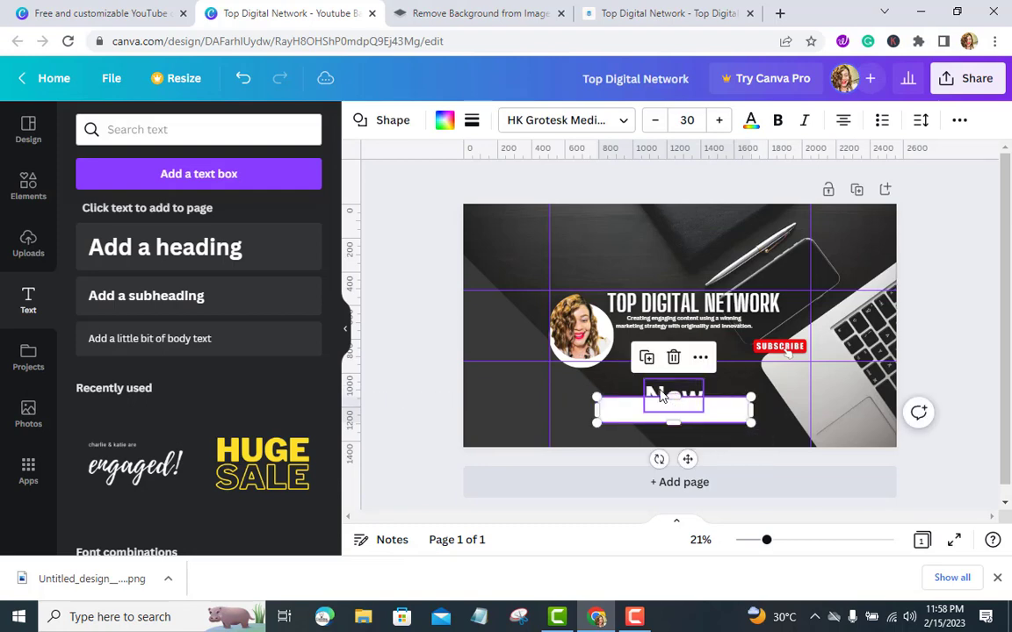
Shift the "New" heading over the white rectangle, send it backward, and remove it from the banner.
{"action": "left_click_drag", "start_coordinate": [662, 392], "coordinate": [693, 397]}
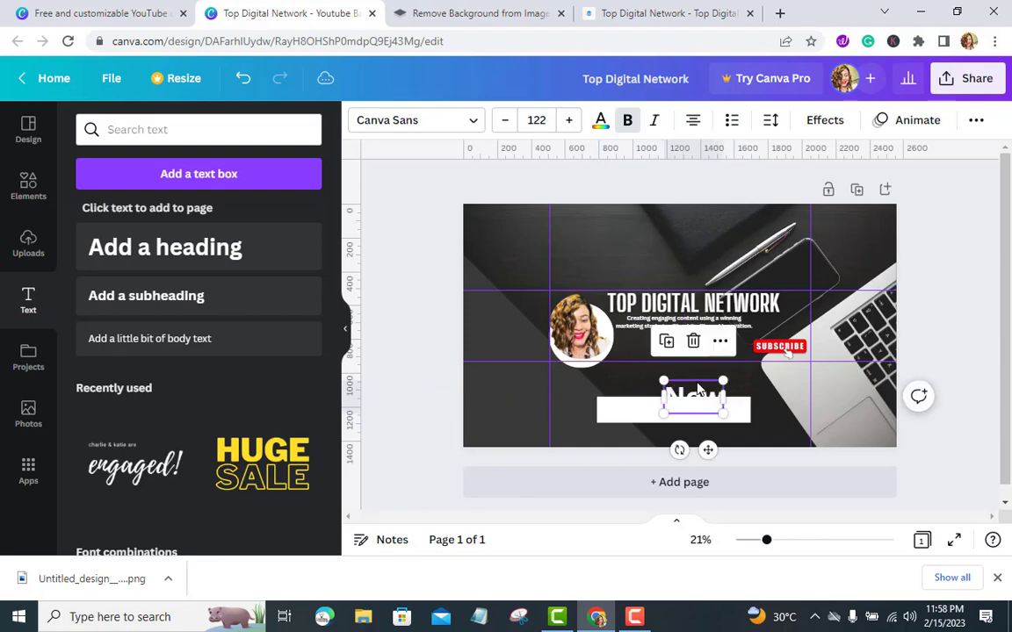
{"action": "left_click", "coordinate": [719, 346]}
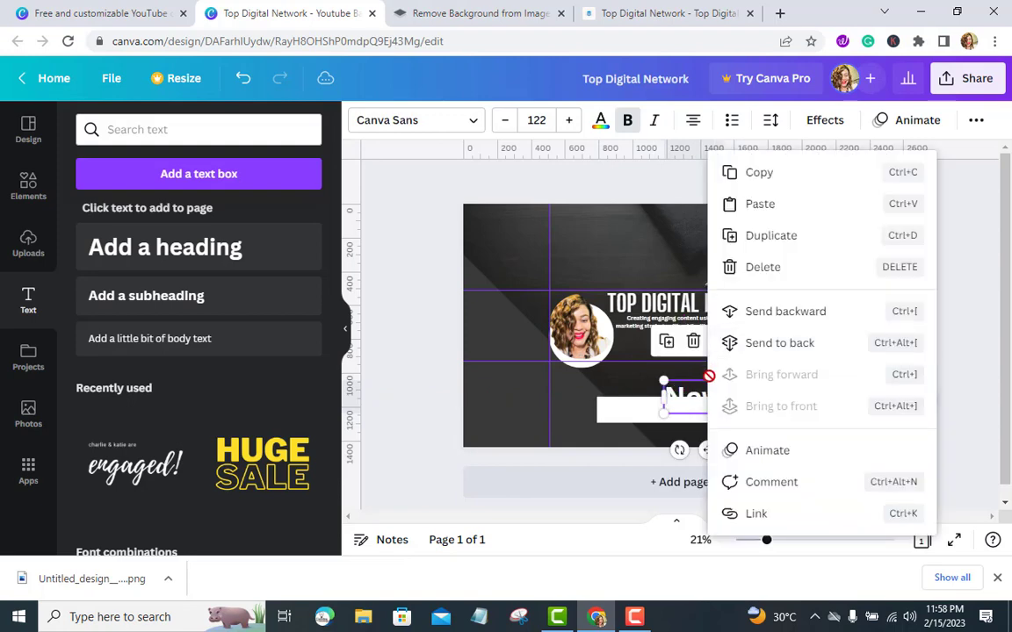
{"action": "left_click", "coordinate": [759, 318]}
{"action": "left_click_drag", "start_coordinate": [693, 402], "coordinate": [415, 517]}
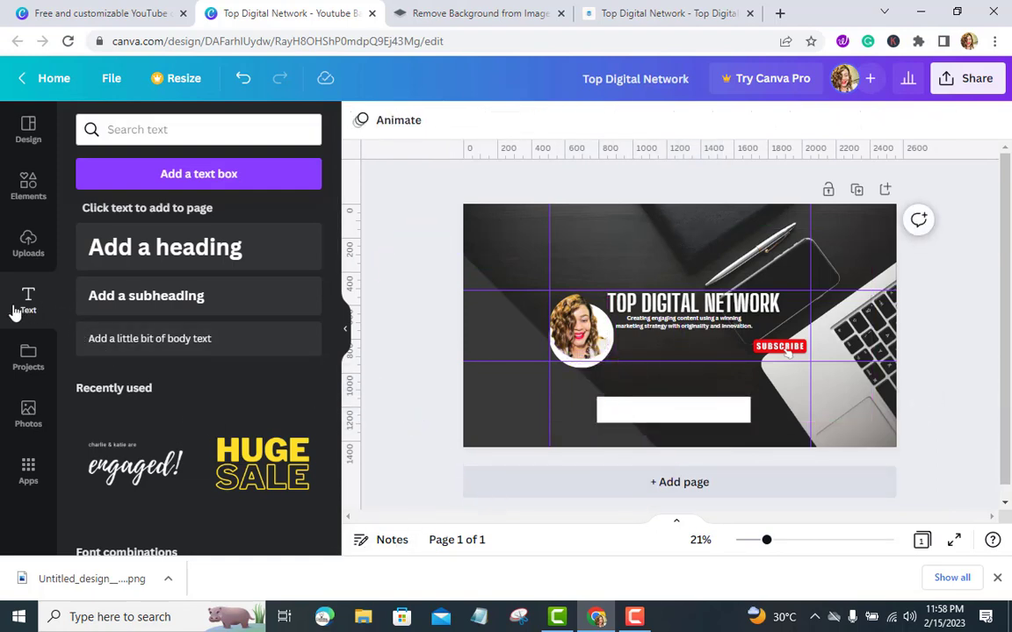
Add a subheading reading "New videos every week" over the white rectangle, shrink it to size 55.3 and center it there.
{"action": "left_click_drag", "start_coordinate": [131, 298], "coordinate": [644, 414]}
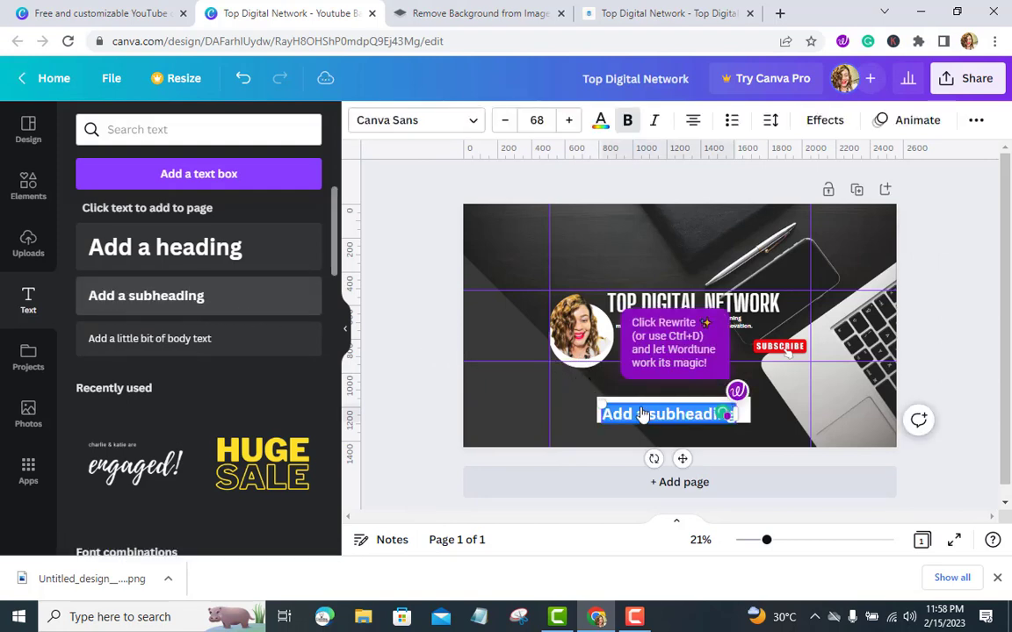
{"action": "key", "text": "BackSpace"}
{"action": "type", "text": "n"}
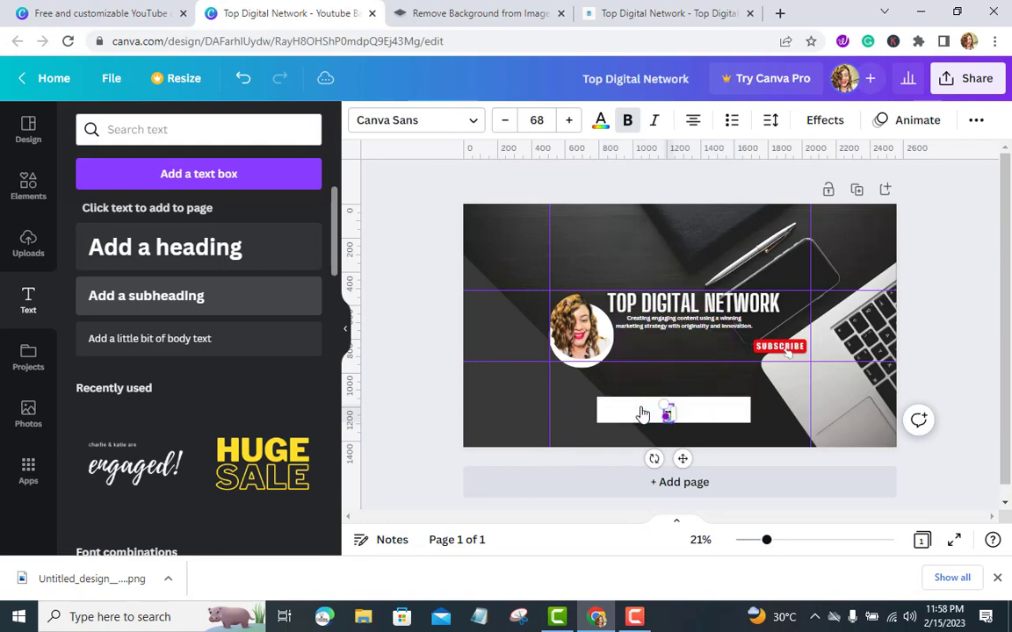
{"action": "key", "text": "BackSpace"}
{"action": "type", "text": "New vid"}
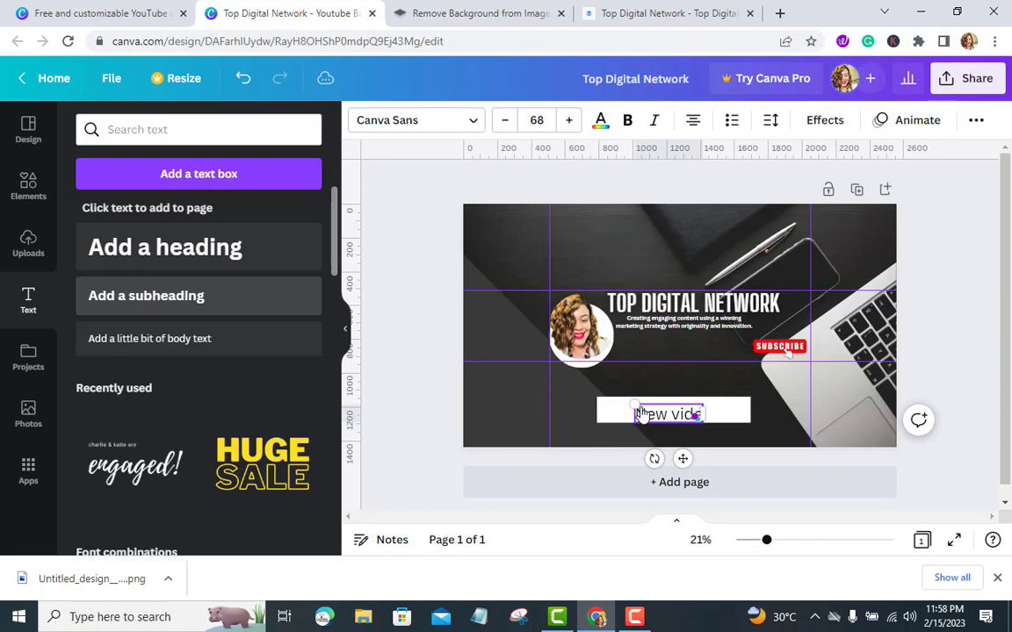
{"action": "type", "text": "eos"}
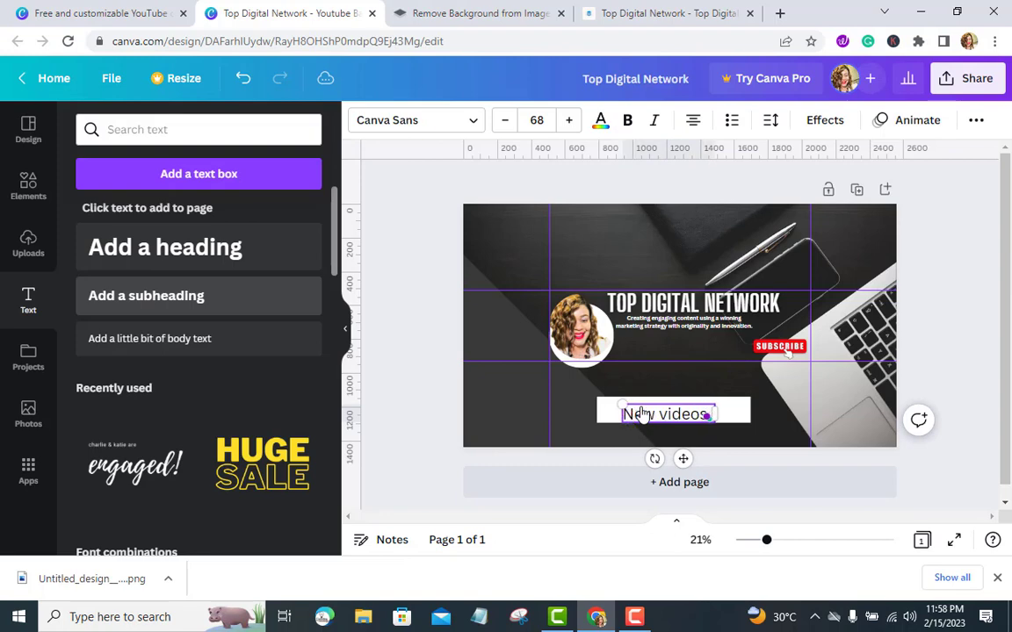
{"action": "type", "text": " e"}
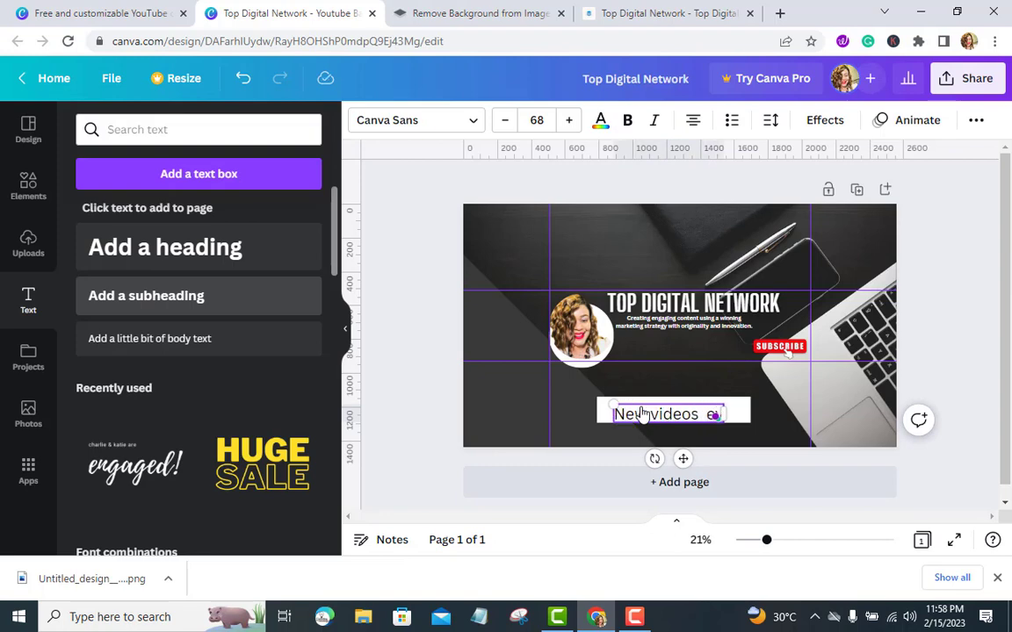
{"action": "key", "text": "BackSpace"}
{"action": "key", "text": "BackSpace"}
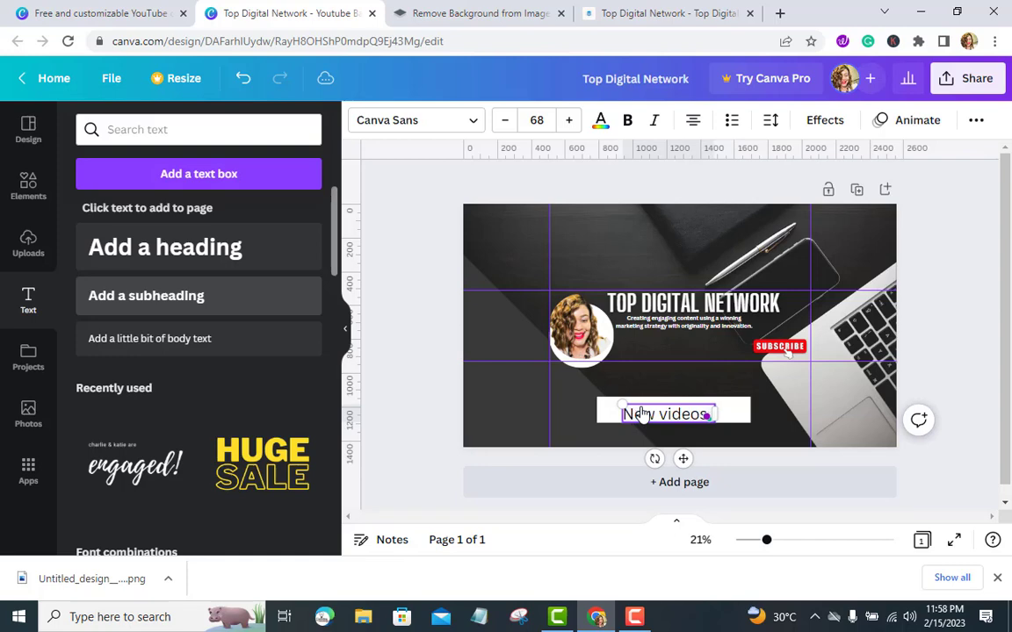
{"action": "type", "text": "ever"}
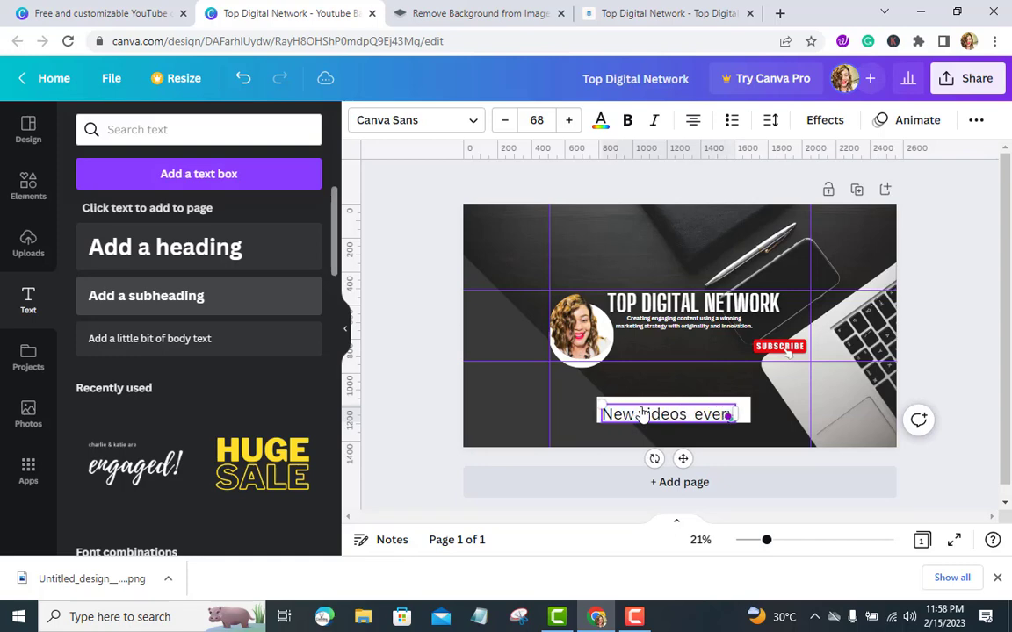
{"action": "type", "text": "y wee"}
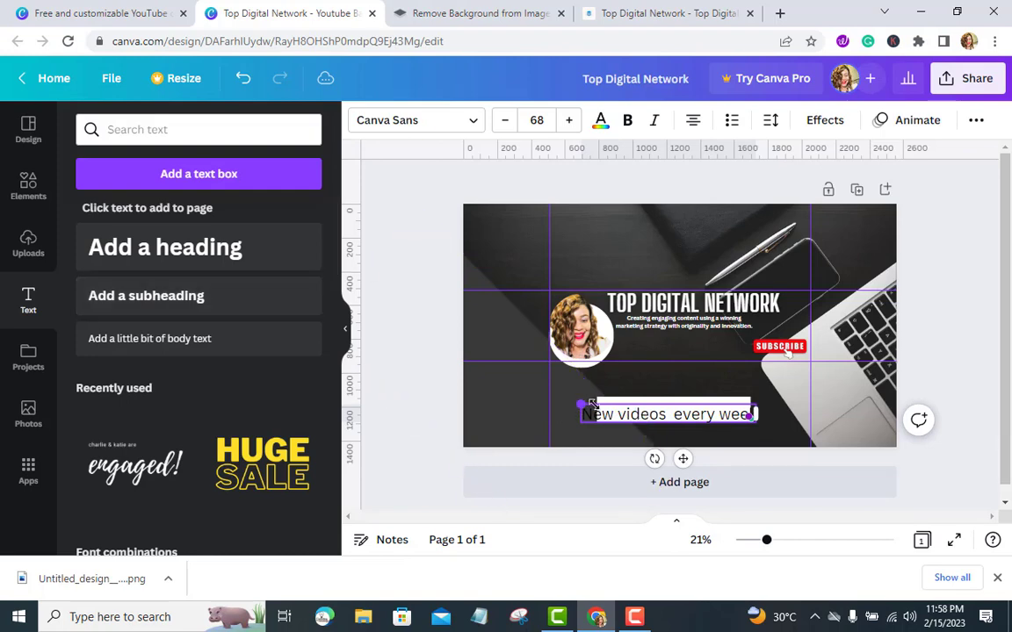
{"action": "left_click_drag", "start_coordinate": [590, 405], "coordinate": [615, 410]}
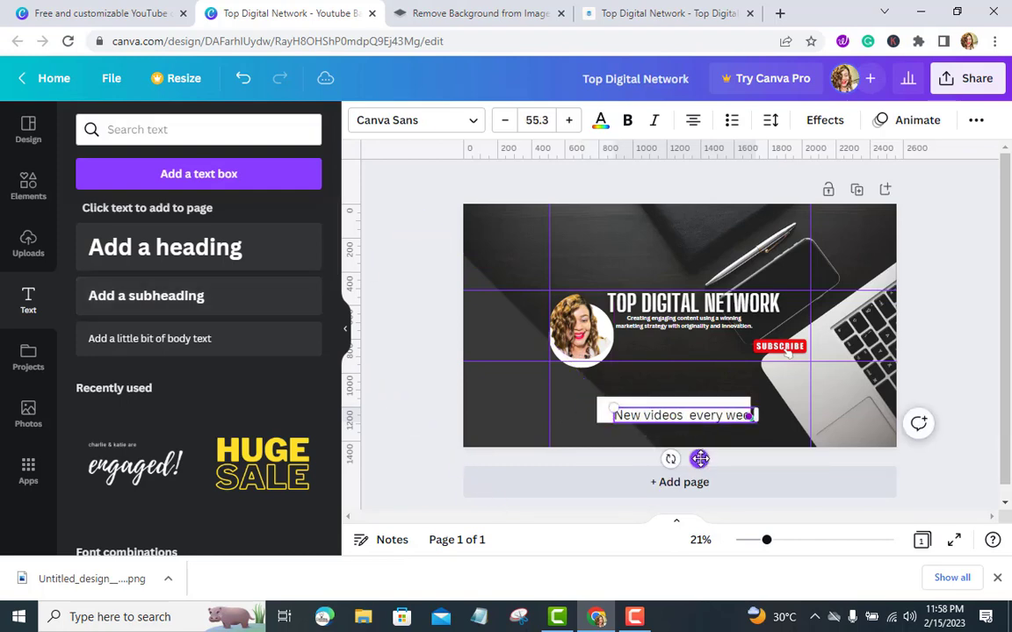
{"action": "left_click_drag", "start_coordinate": [699, 458], "coordinate": [687, 452]}
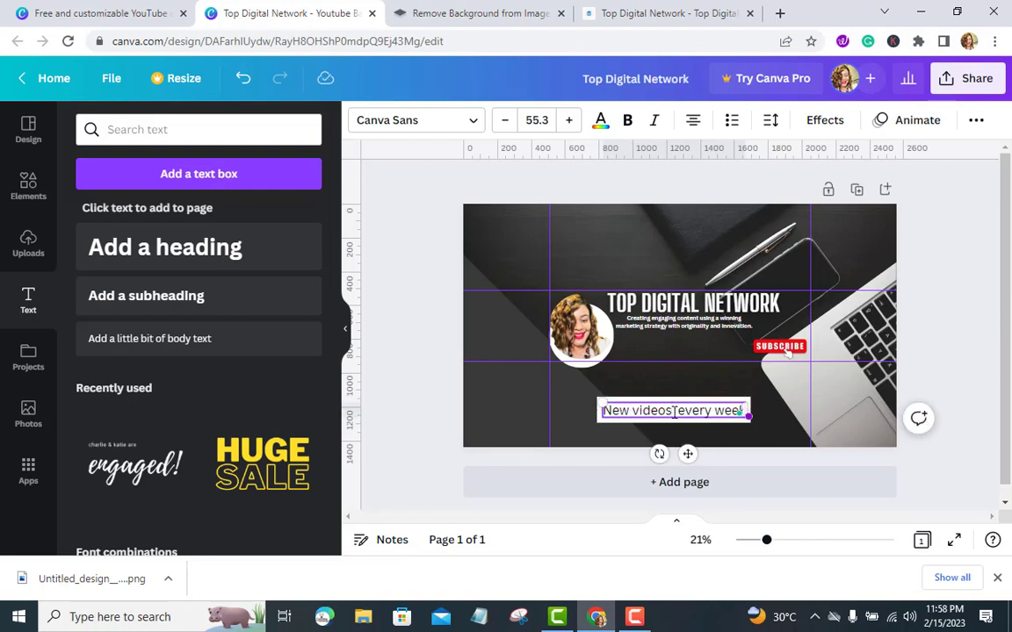
Set the "New videos every week" text in the RoxboroughCF Bold font.
{"action": "double_click", "coordinate": [674, 412]}
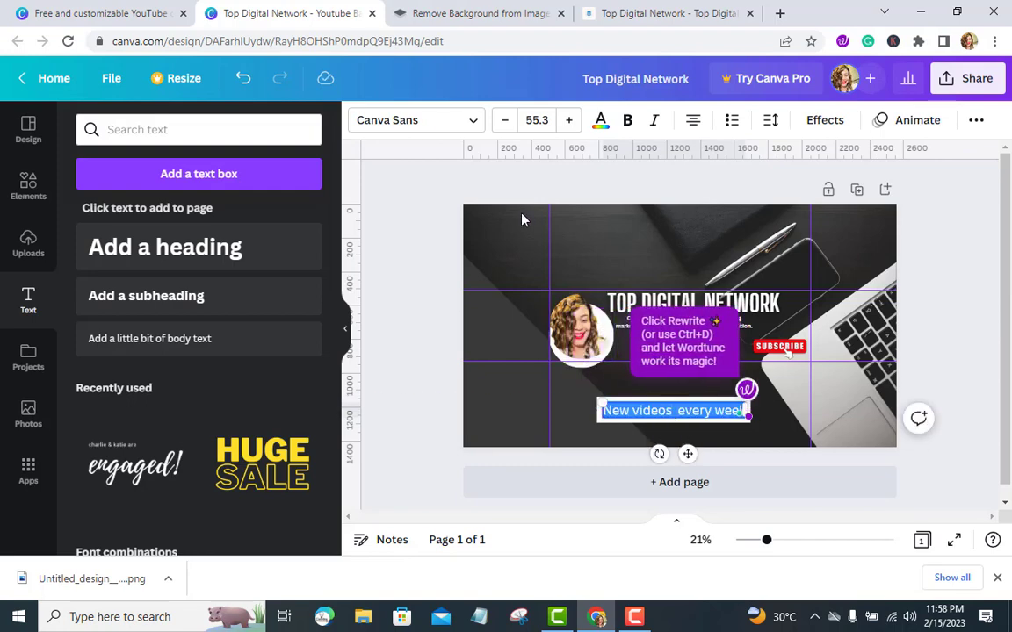
{"action": "left_click", "coordinate": [471, 123]}
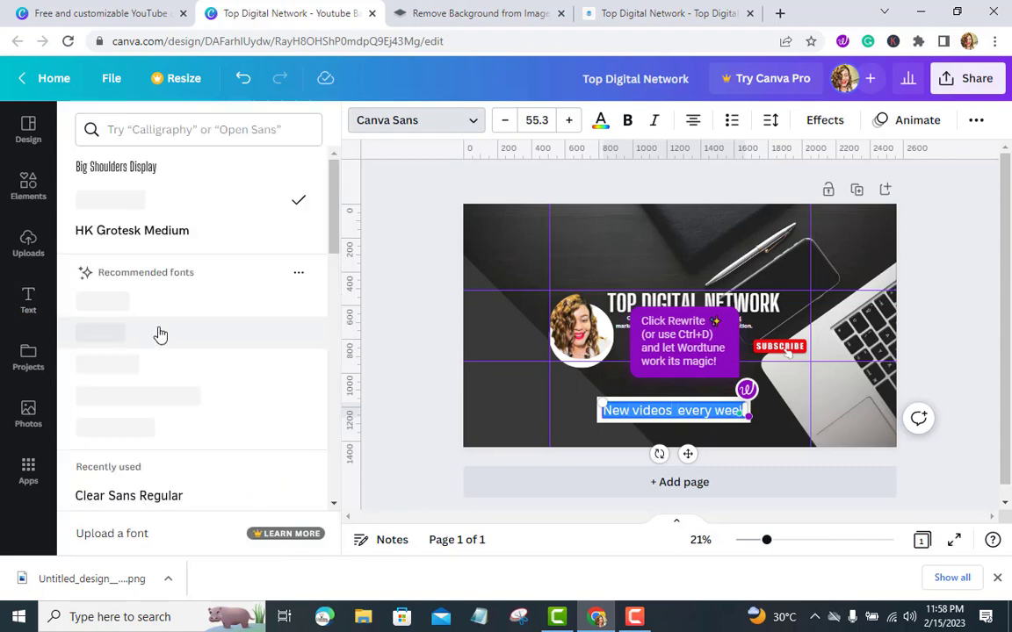
{"action": "left_click", "coordinate": [154, 178]}
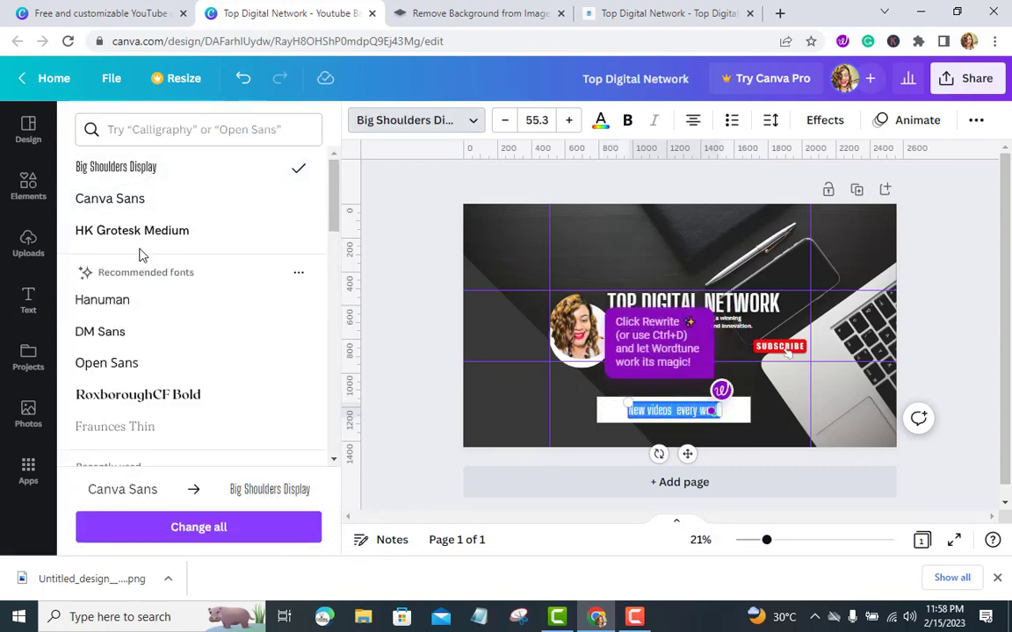
{"action": "scroll", "coordinate": [124, 298], "scroll_direction": "down", "scroll_amount": 5}
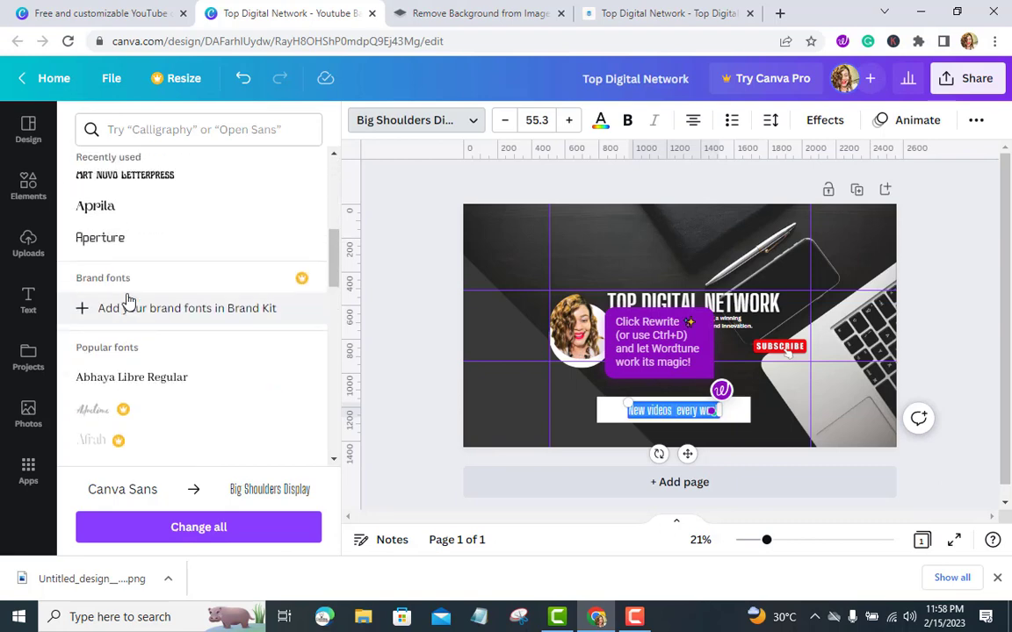
{"action": "scroll", "coordinate": [127, 290], "scroll_direction": "up", "scroll_amount": 3}
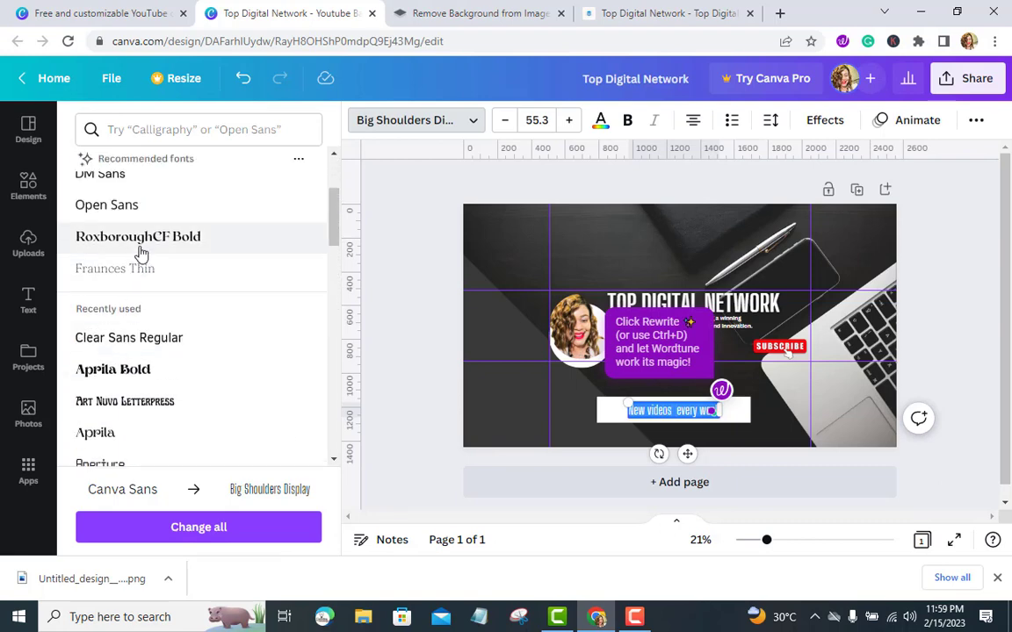
{"action": "left_click", "coordinate": [139, 237]}
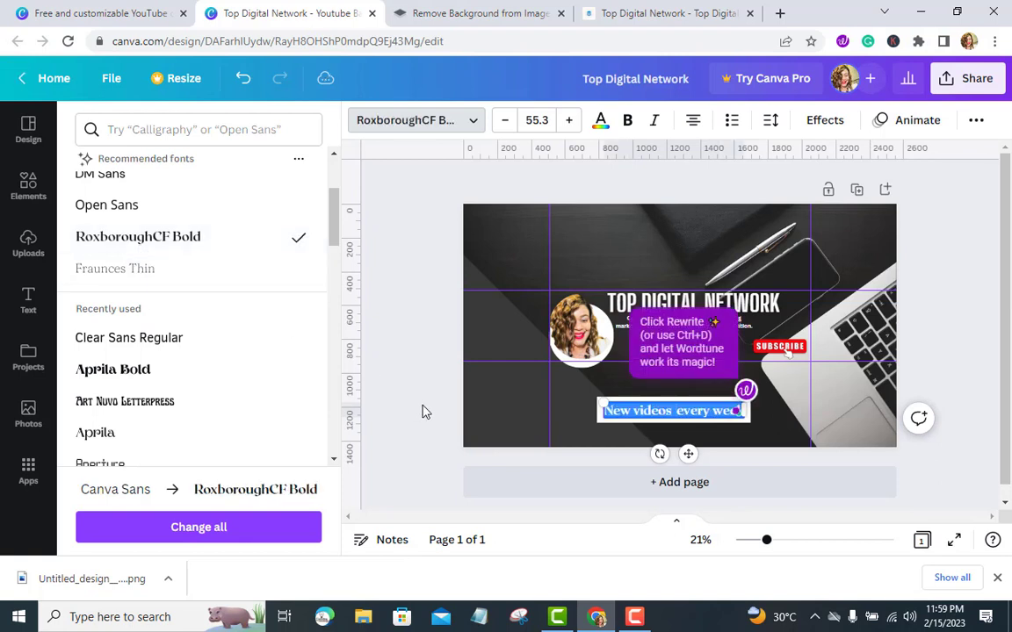
{"action": "left_click", "coordinate": [678, 392]}
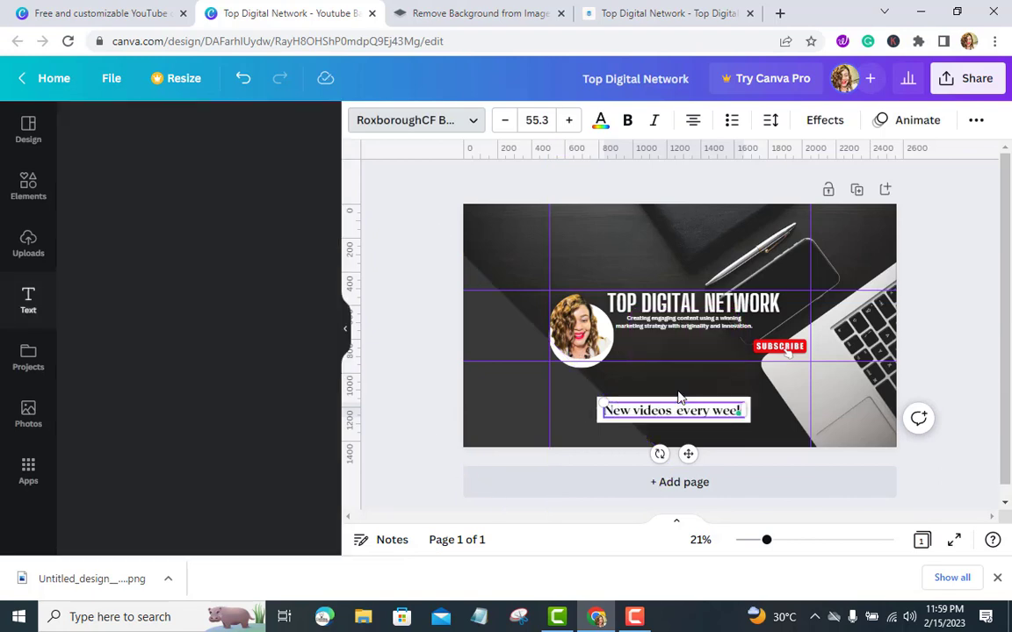
Group the "New videos every week" text with the white rectangle behind it.
{"action": "left_click", "coordinate": [683, 394]}
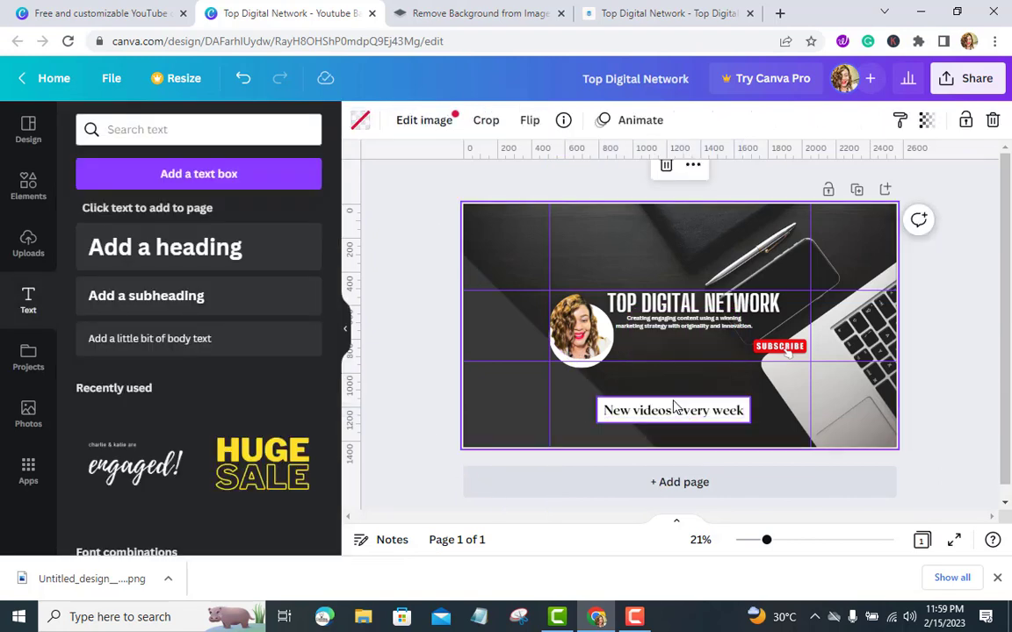
{"action": "left_click", "coordinate": [673, 403]}
{"action": "left_click", "coordinate": [634, 389]}
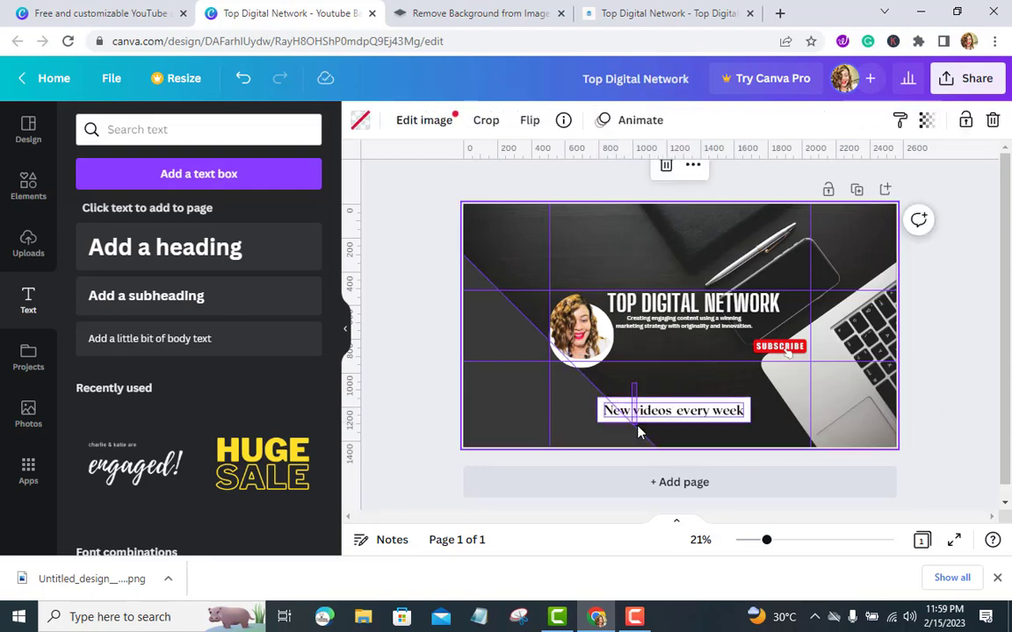
{"action": "left_click", "coordinate": [655, 410]}
{"action": "left_click", "coordinate": [660, 392]}
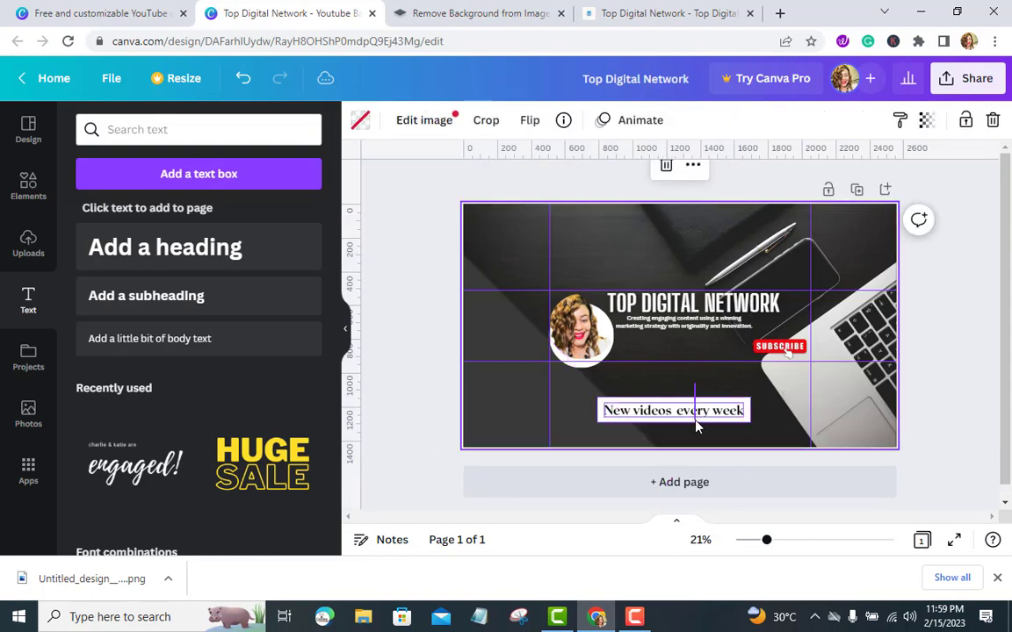
{"action": "left_click", "coordinate": [695, 420]}
{"action": "left_click", "coordinate": [699, 357]}
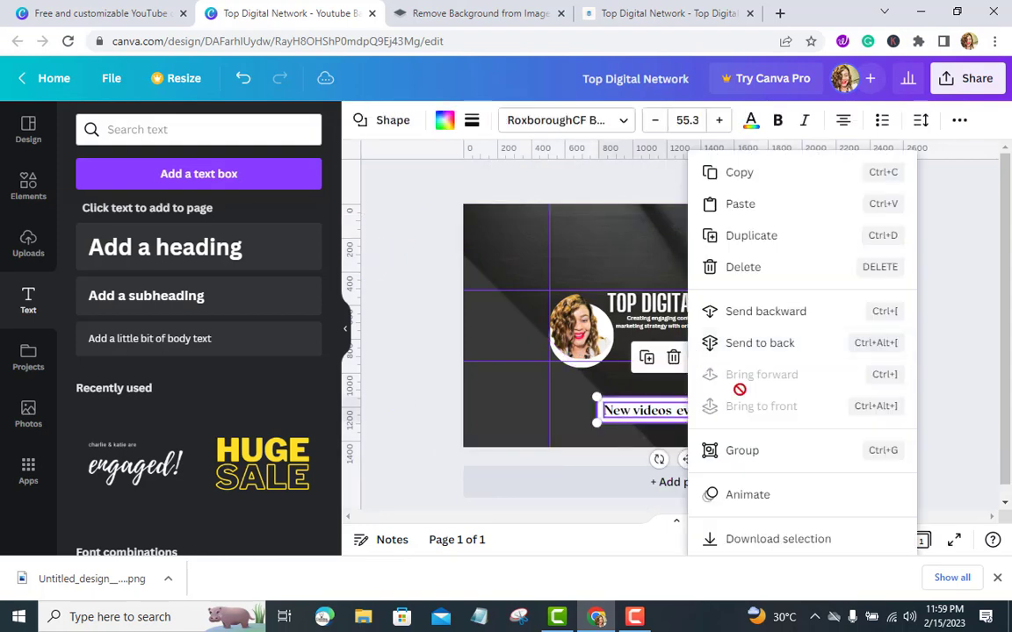
{"action": "left_click", "coordinate": [742, 451]}
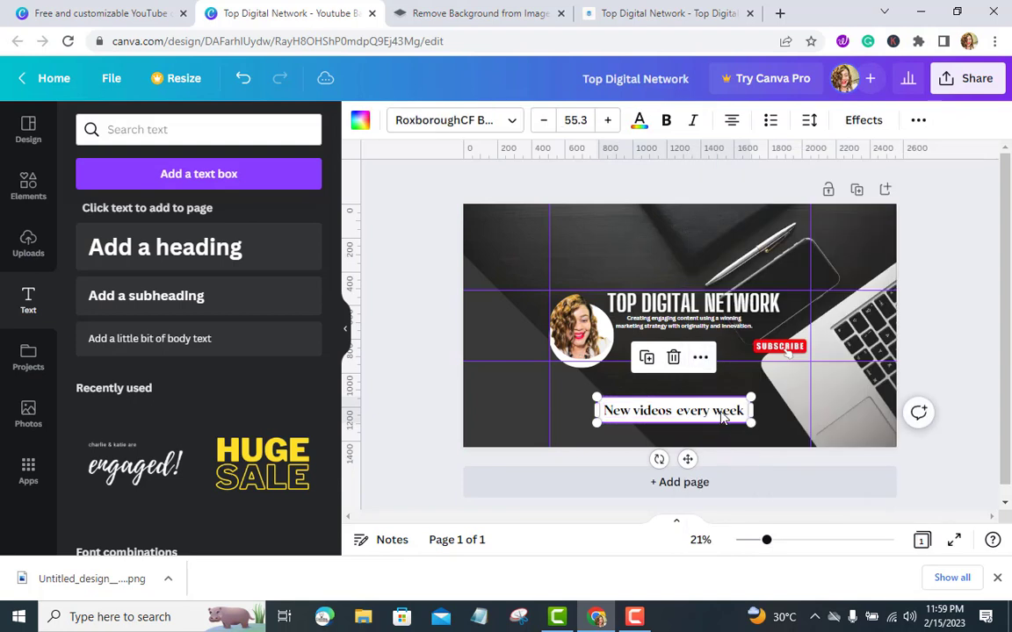
Move the grouped label below the tagline, shrink its text to size 49.9 and fit it between the portrait and the Subscribe button.
{"action": "left_click_drag", "start_coordinate": [723, 418], "coordinate": [720, 343]}
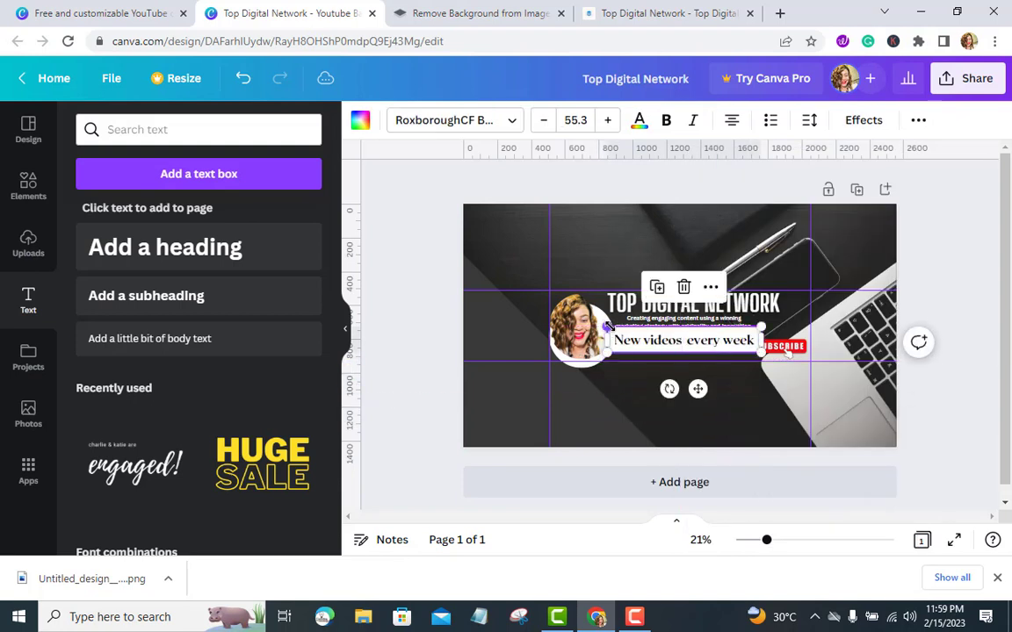
{"action": "left_click_drag", "start_coordinate": [607, 328], "coordinate": [650, 337]}
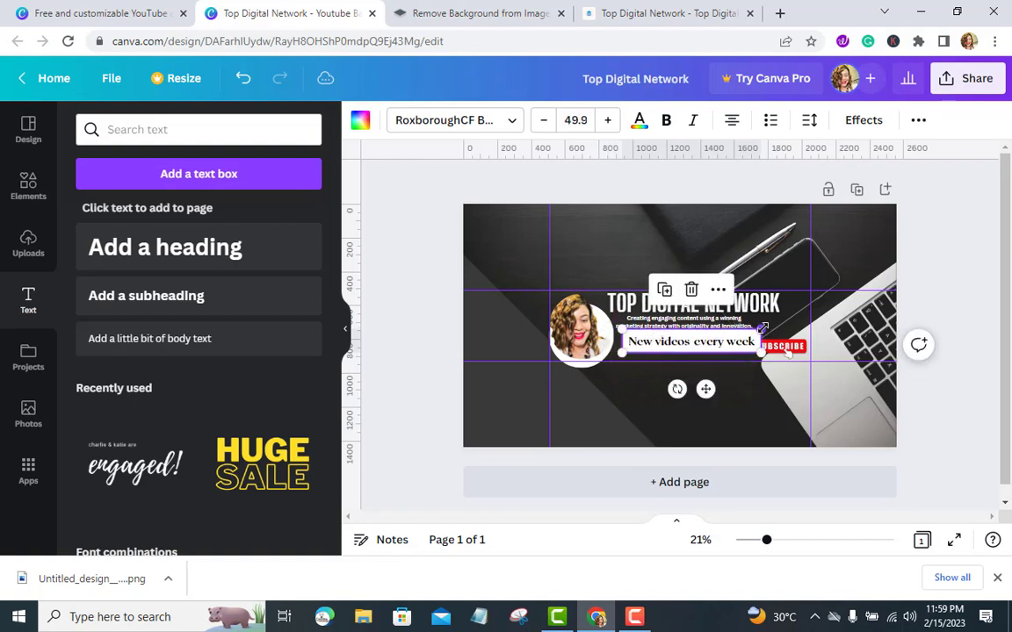
{"action": "left_click_drag", "start_coordinate": [761, 327], "coordinate": [705, 345]}
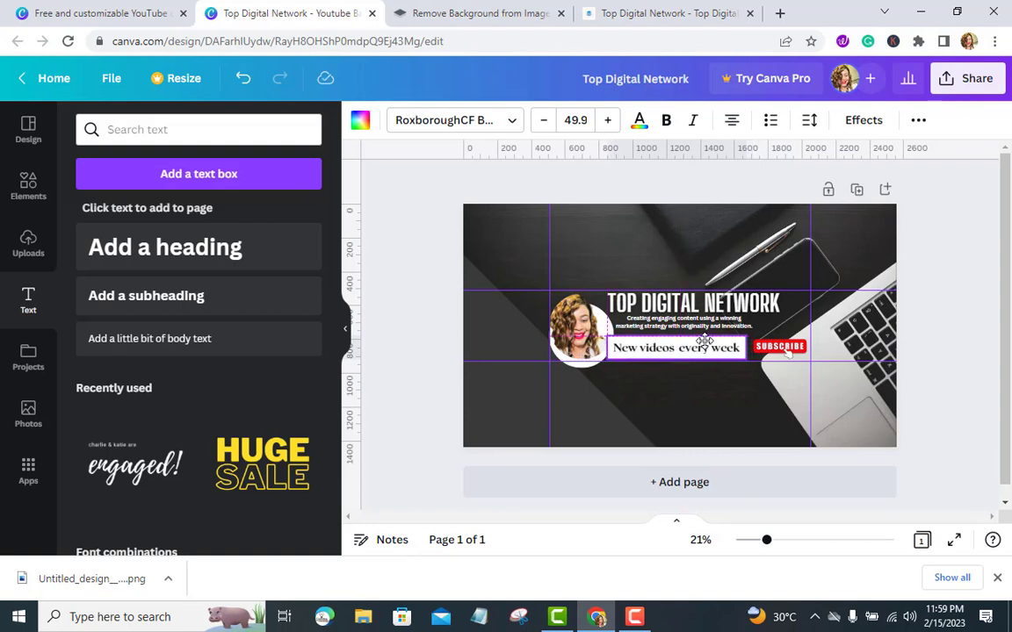
{"action": "left_click_drag", "start_coordinate": [704, 341], "coordinate": [705, 341]}
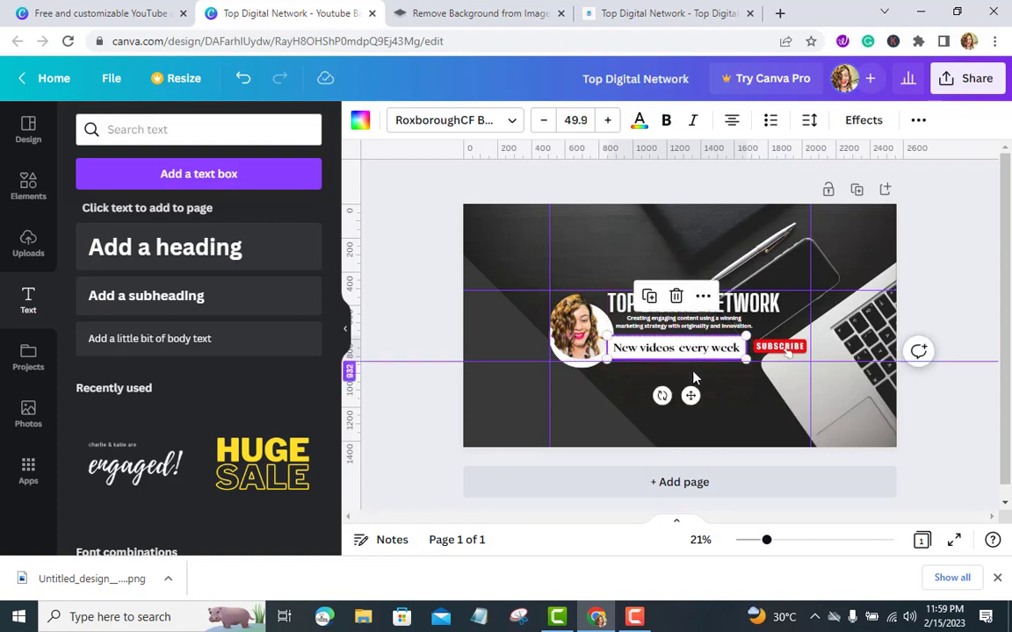
Send the grouped "New videos every week" label backward behind the portrait circle.
{"action": "right_click", "coordinate": [693, 307]}
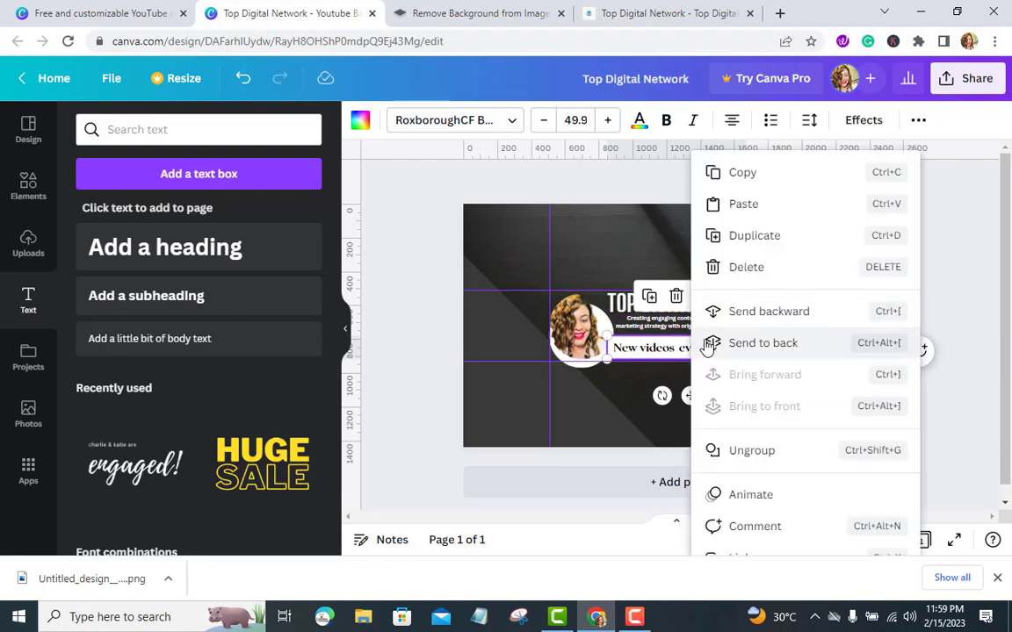
{"action": "left_click", "coordinate": [727, 315]}
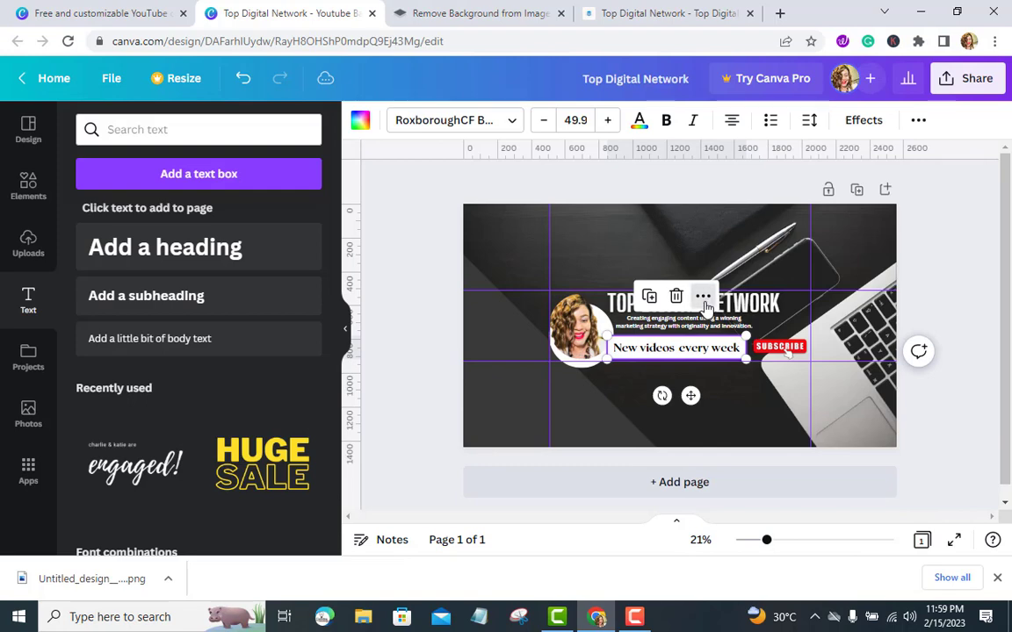
{"action": "left_click", "coordinate": [702, 296]}
{"action": "left_click", "coordinate": [729, 344]}
{"action": "left_click", "coordinate": [741, 401]}
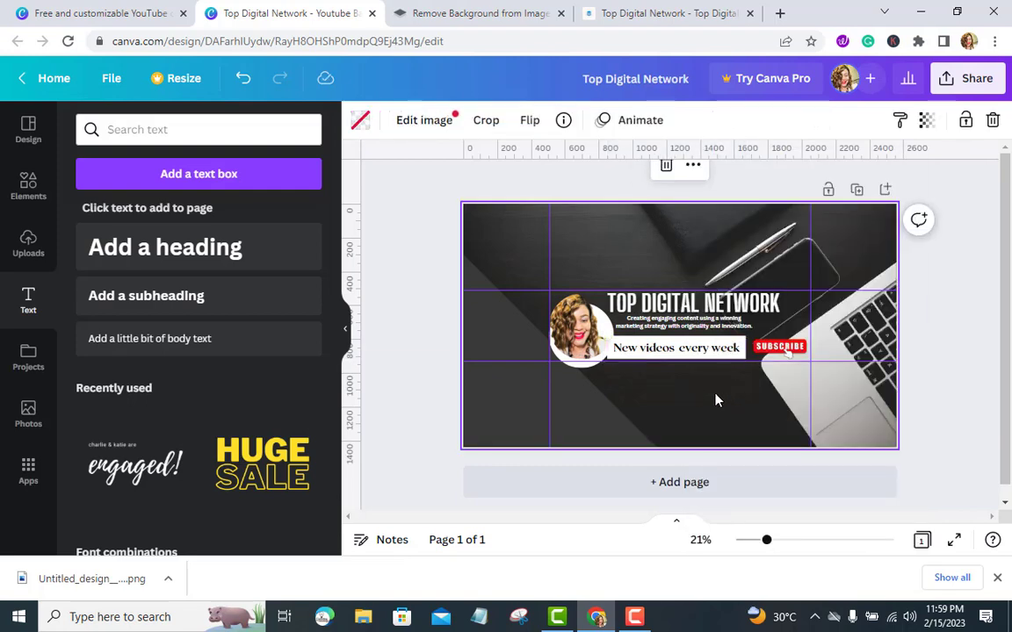
Try font sizes from 26.6 down to 23.6 and below on the tagline under the title.
{"action": "left_click", "coordinate": [709, 332]}
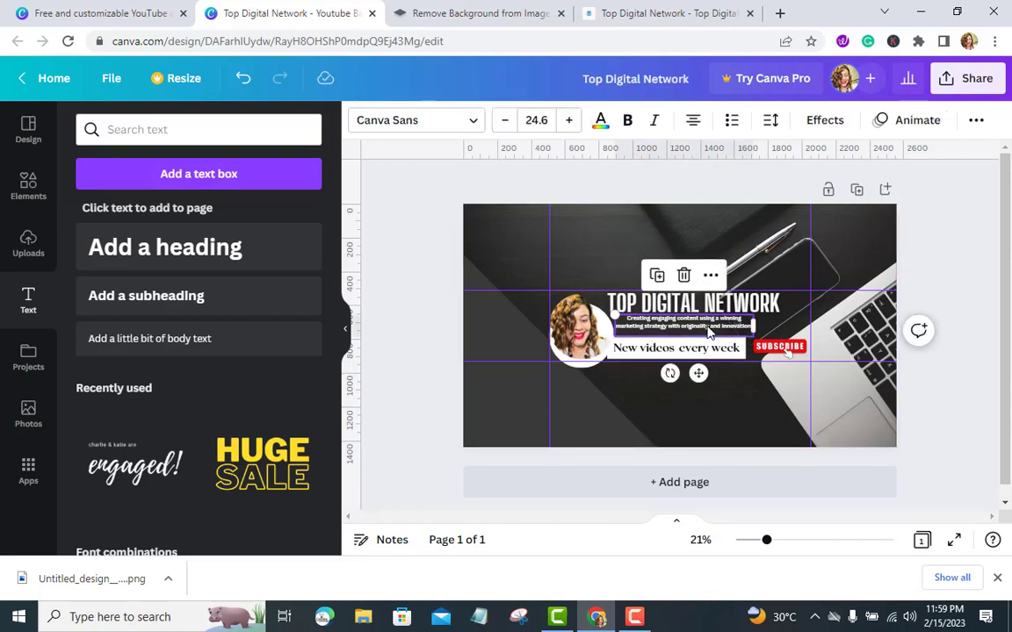
{"action": "left_click", "coordinate": [570, 122]}
{"action": "left_click", "coordinate": [570, 122]}
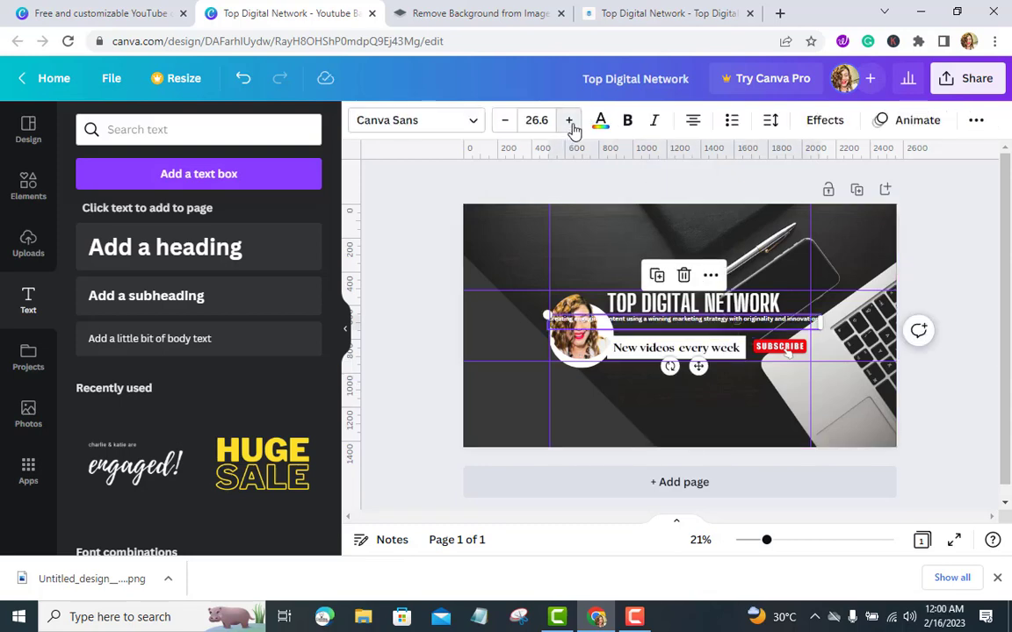
{"action": "left_click", "coordinate": [505, 123]}
{"action": "left_click", "coordinate": [505, 123]}
{"action": "left_click", "coordinate": [505, 123]}
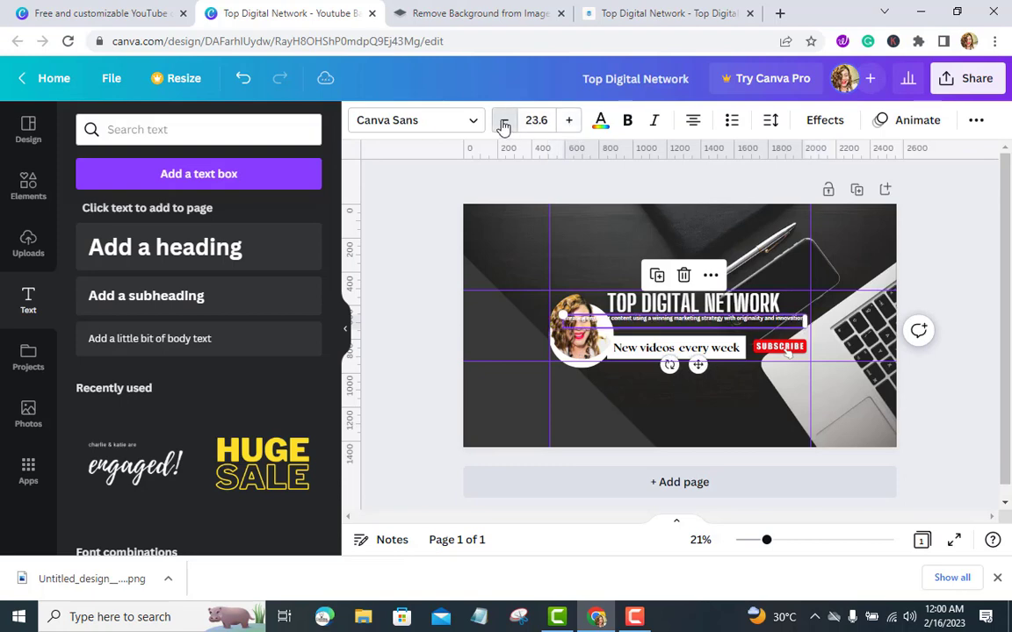
{"action": "left_click", "coordinate": [505, 123]}
Undo the tagline's font size changes.
{"action": "left_click", "coordinate": [243, 79]}
{"action": "left_click", "coordinate": [244, 79]}
{"action": "left_click", "coordinate": [247, 88]}
{"action": "left_click", "coordinate": [247, 88]}
{"action": "left_click", "coordinate": [246, 88]}
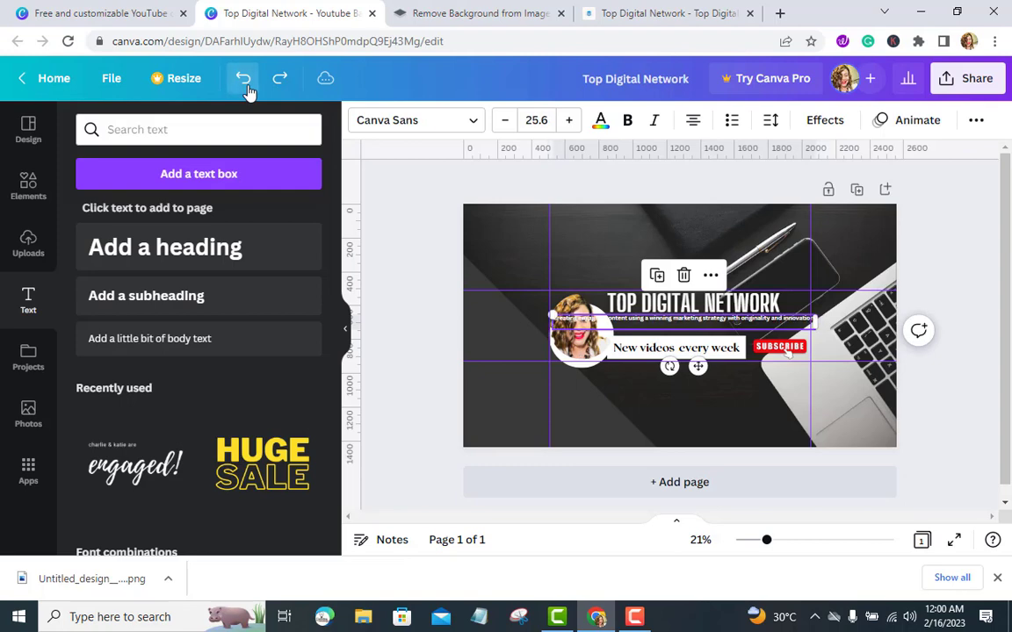
{"action": "left_click", "coordinate": [247, 88]}
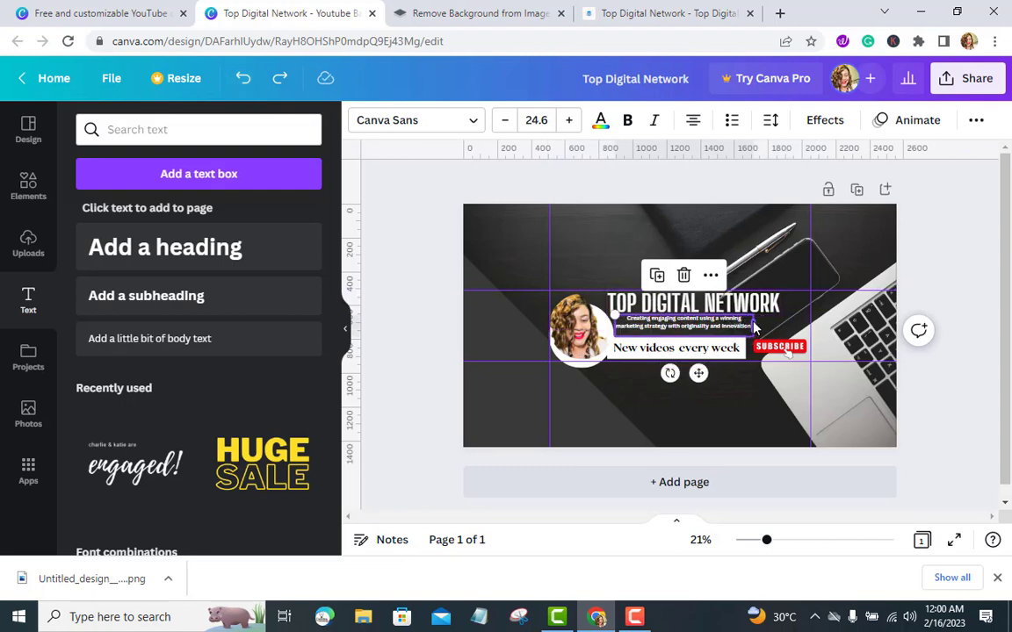
Set the tagline's font size to 27.6 and widen its text box to about 943 so the text fits on two lines.
{"action": "mouse_move", "coordinate": [749, 327]}
{"action": "left_mouse_down"}
{"action": "mouse_move", "coordinate": [760, 336]}
{"action": "mouse_move", "coordinate": [742, 327]}
{"action": "left_mouse_up"}
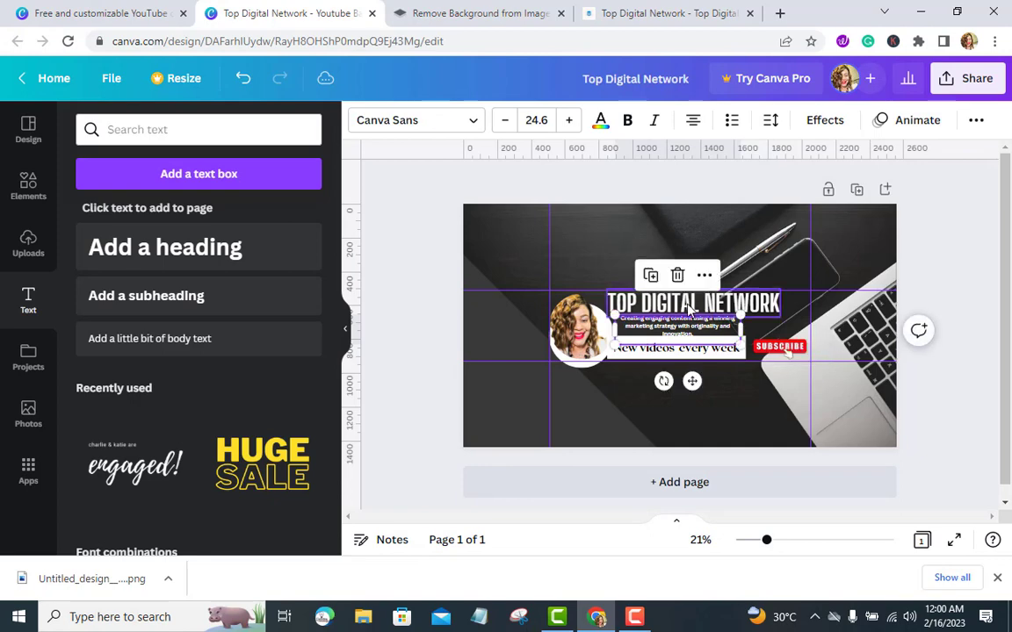
{"action": "left_click", "coordinate": [571, 123]}
{"action": "left_click", "coordinate": [571, 123]}
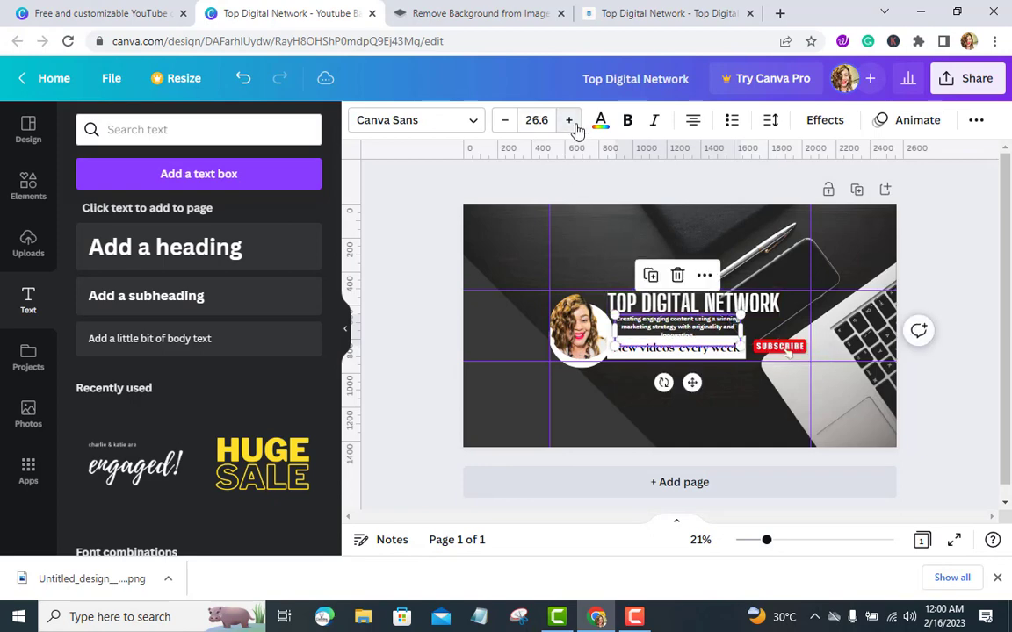
{"action": "left_click", "coordinate": [571, 123]}
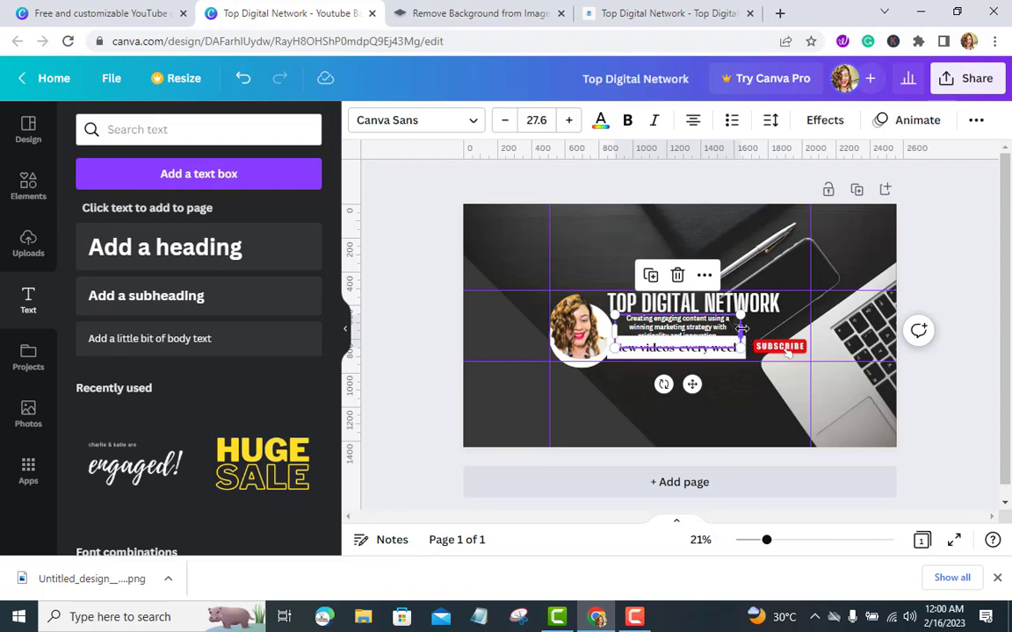
{"action": "left_click_drag", "start_coordinate": [742, 328], "coordinate": [776, 323]}
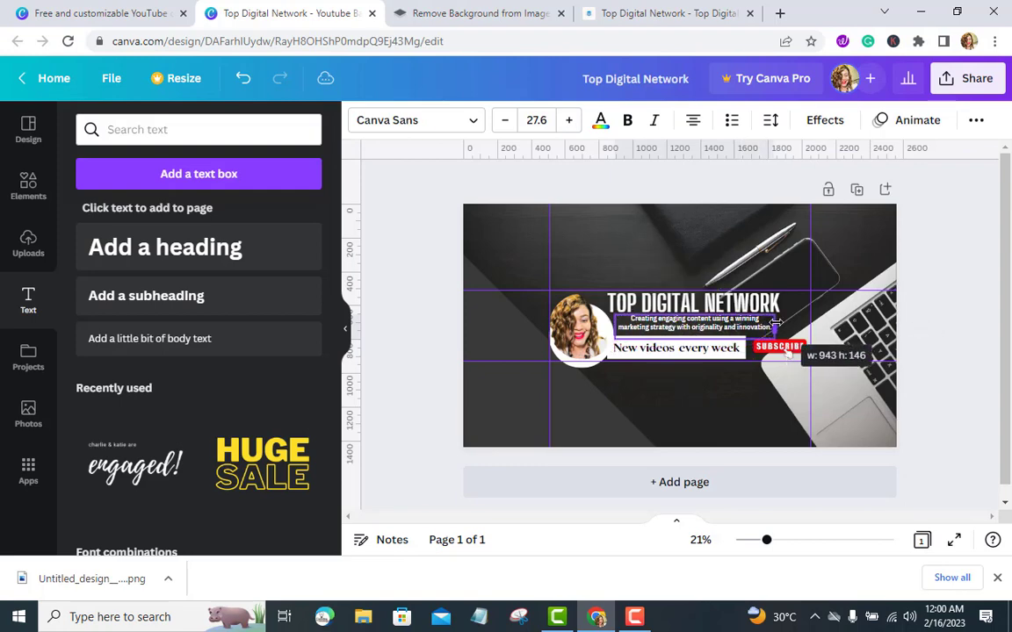
{"action": "left_click", "coordinate": [971, 375]}
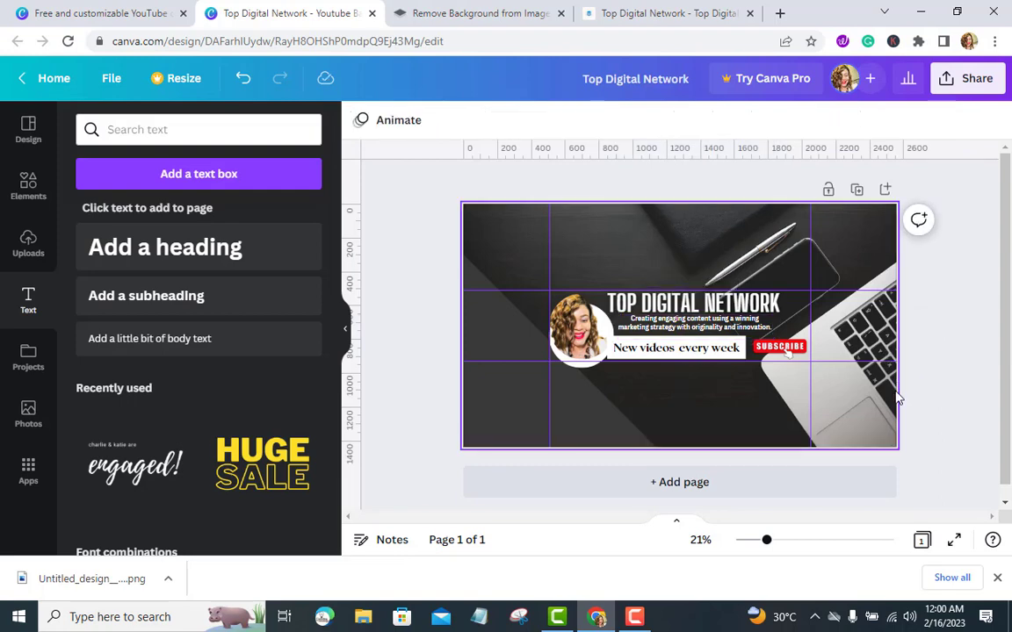
Reposition the portrait and its white circle within the safe-area guides, with the portrait fitted over the circle.
{"action": "mouse_move", "coordinate": [597, 314]}
{"action": "left_mouse_down"}
{"action": "mouse_move", "coordinate": [605, 302]}
{"action": "mouse_move", "coordinate": [621, 314]}
{"action": "mouse_move", "coordinate": [559, 314]}
{"action": "mouse_move", "coordinate": [584, 318]}
{"action": "left_mouse_up"}
{"action": "left_click", "coordinate": [659, 404]}
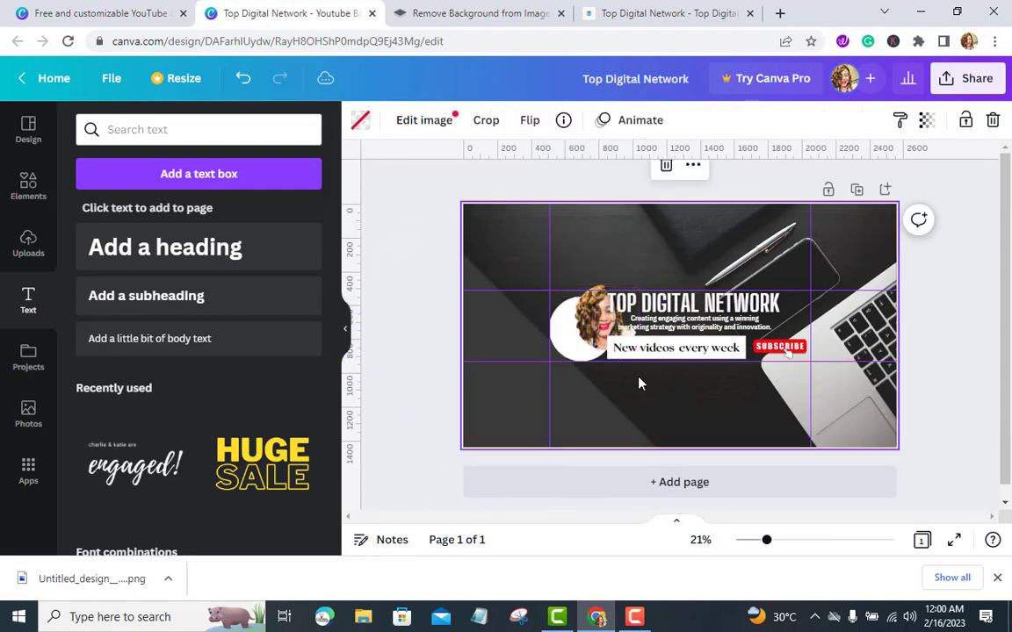
{"action": "mouse_move", "coordinate": [602, 321]}
{"action": "left_mouse_down"}
{"action": "mouse_move", "coordinate": [581, 318]}
{"action": "mouse_move", "coordinate": [587, 332]}
{"action": "left_mouse_up"}
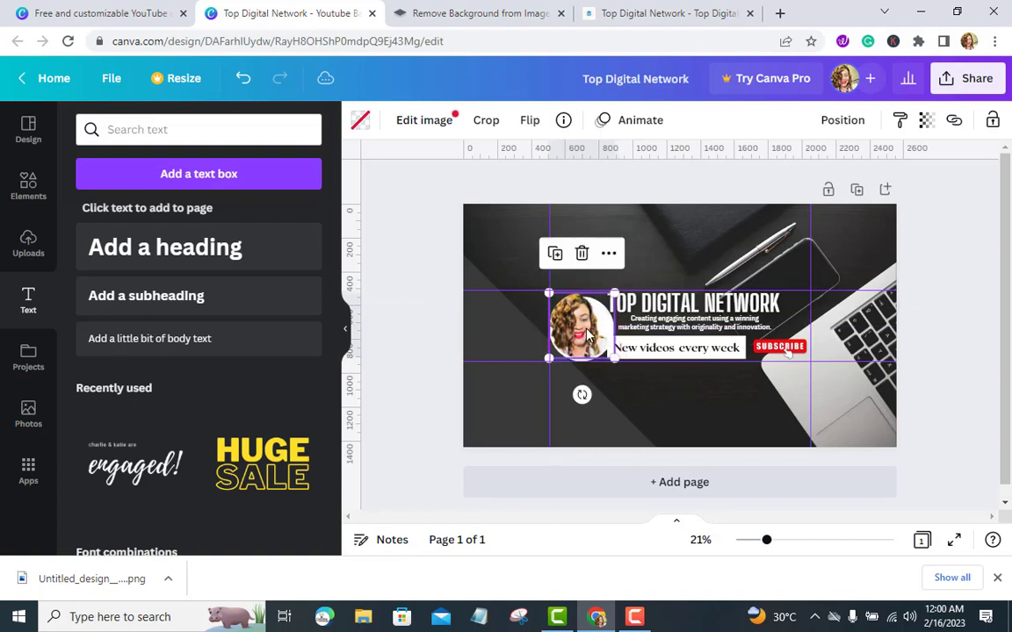
{"action": "left_click", "coordinate": [671, 408]}
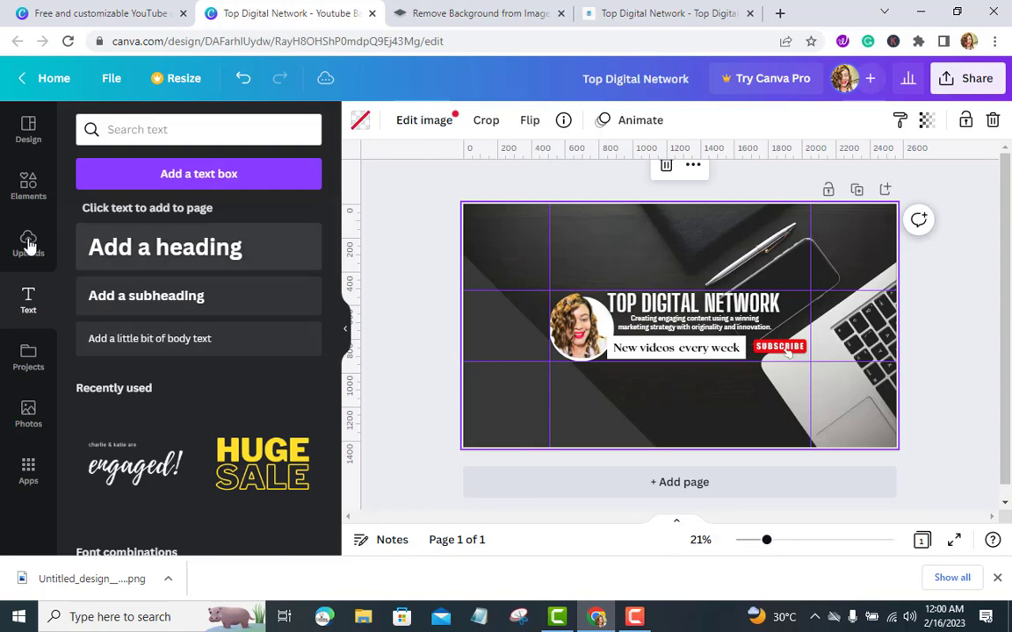
Add the recently used white curved arrow to the banner and flip it horizontally.
{"action": "left_click", "coordinate": [19, 199]}
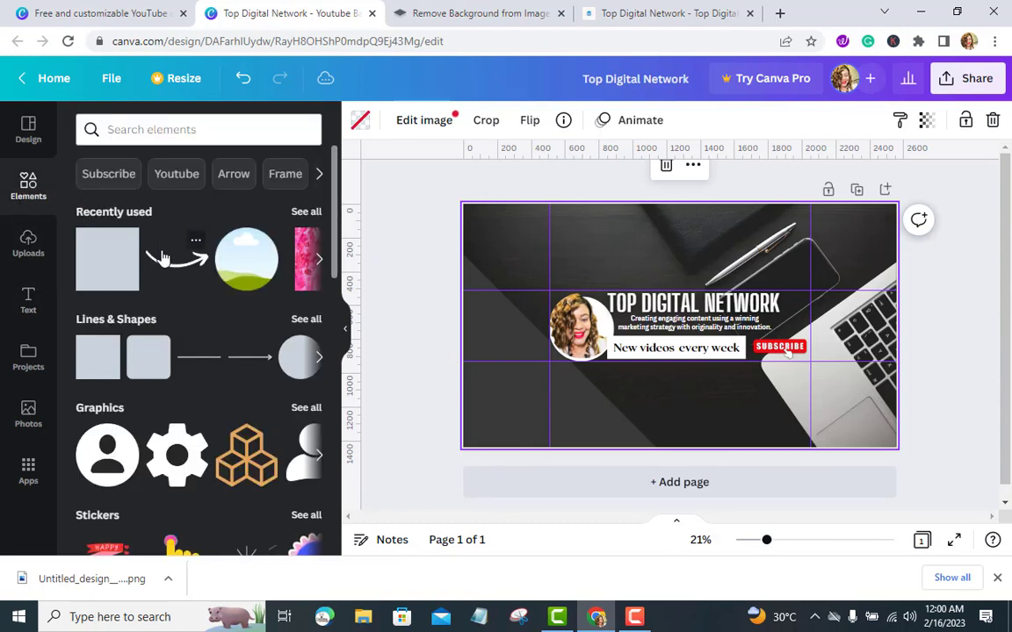
{"action": "left_click", "coordinate": [164, 257]}
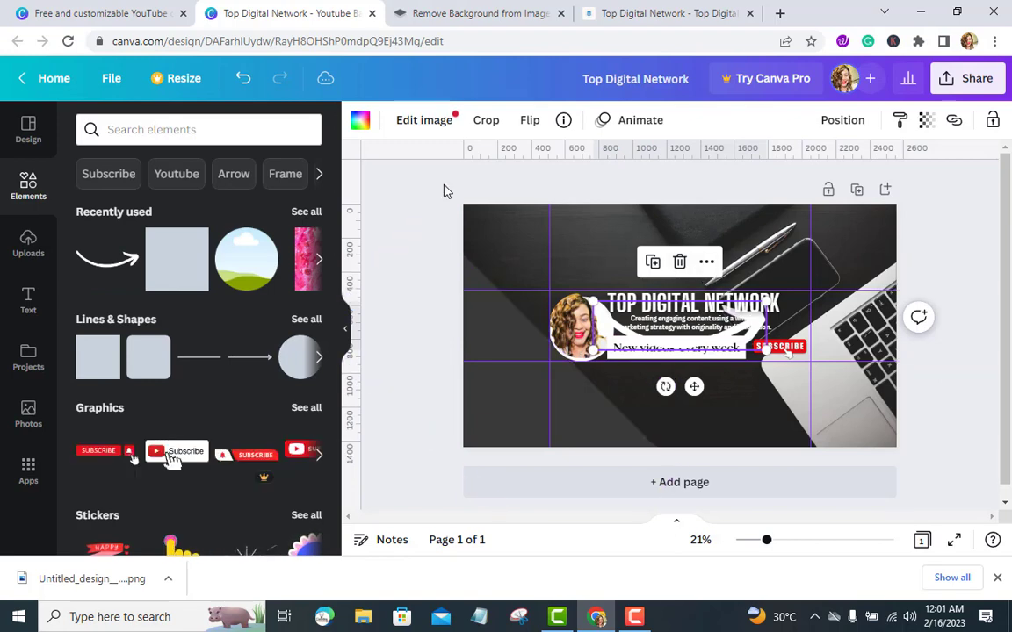
{"action": "left_click", "coordinate": [531, 123]}
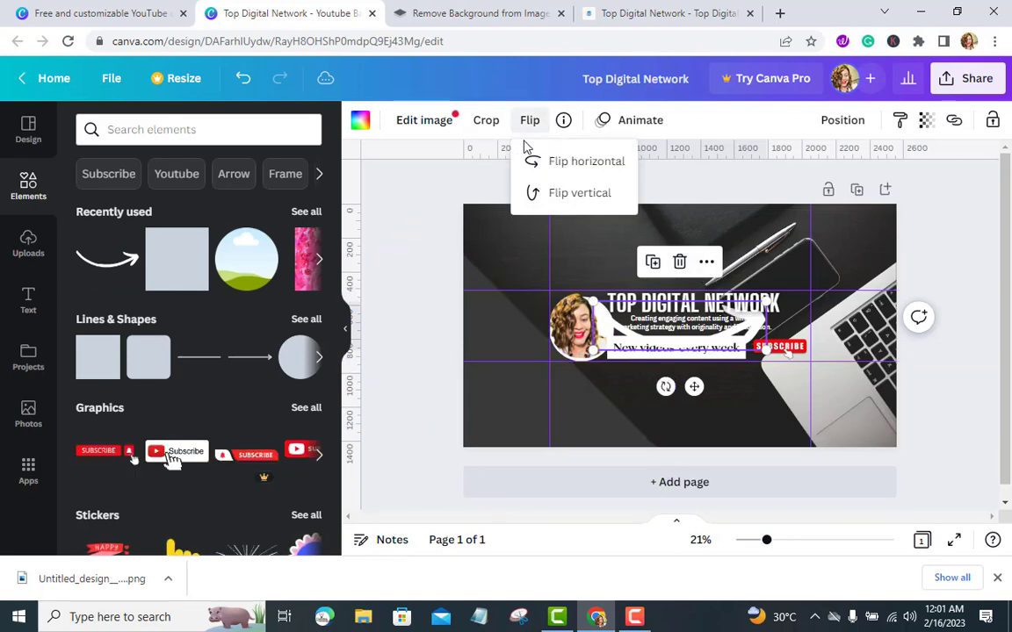
{"action": "left_click", "coordinate": [564, 165]}
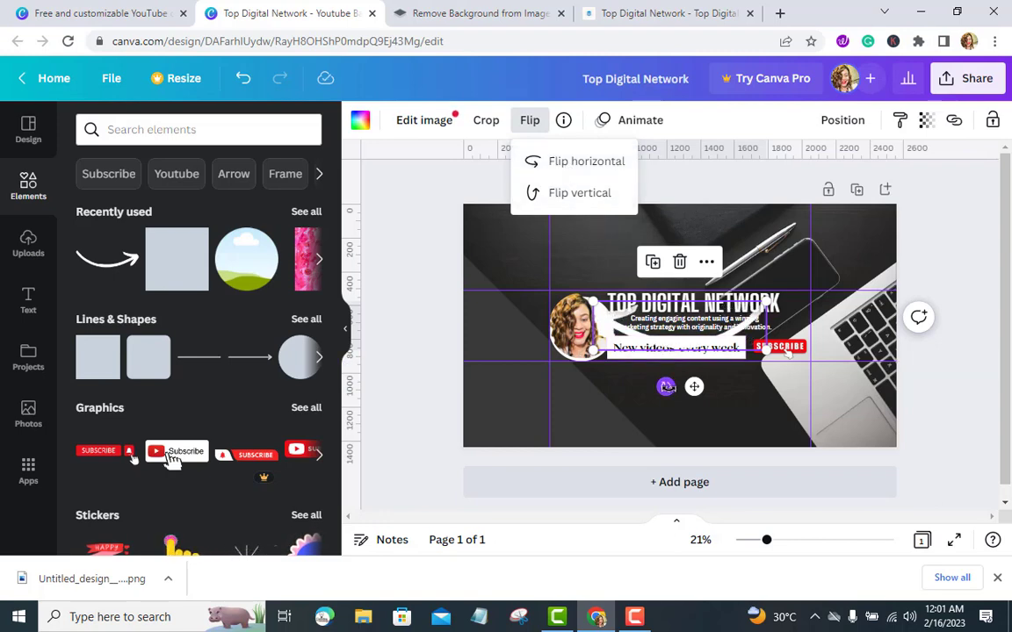
Shrink the curved arrow, place it over the laptop keyboard beyond the Subscribe button and rotate it so its head points down and left.
{"action": "left_click_drag", "start_coordinate": [666, 387], "coordinate": [731, 281]}
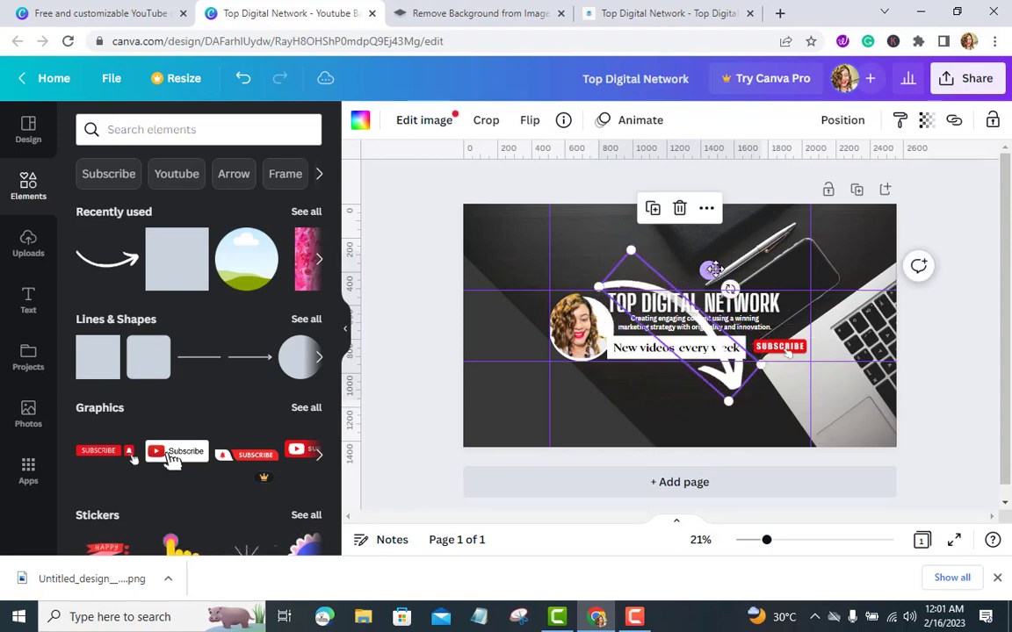
{"action": "left_click_drag", "start_coordinate": [630, 246], "coordinate": [716, 339]}
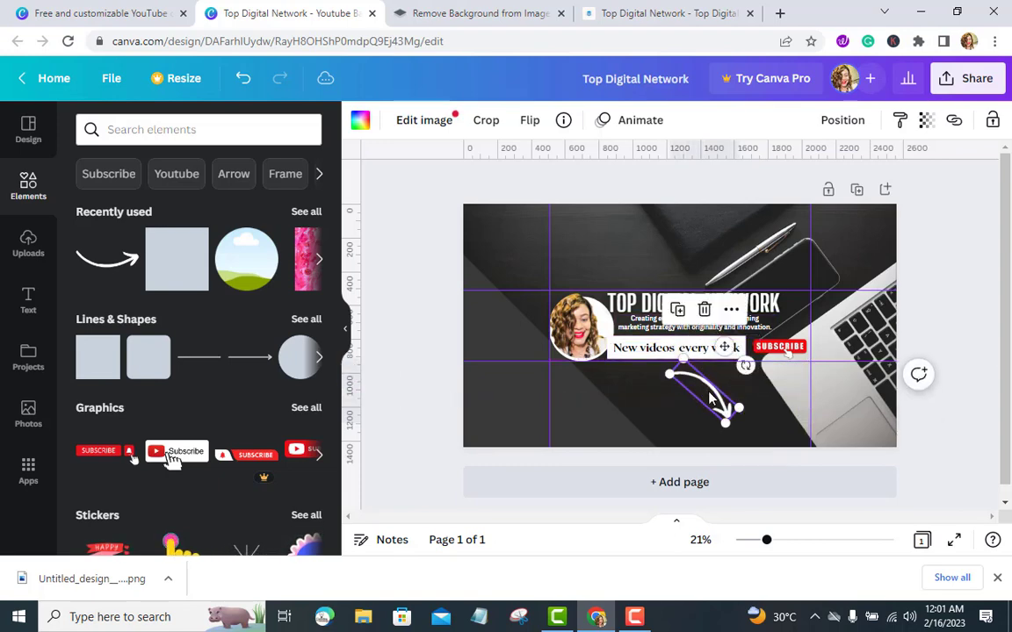
{"action": "left_click_drag", "start_coordinate": [745, 366], "coordinate": [873, 323]}
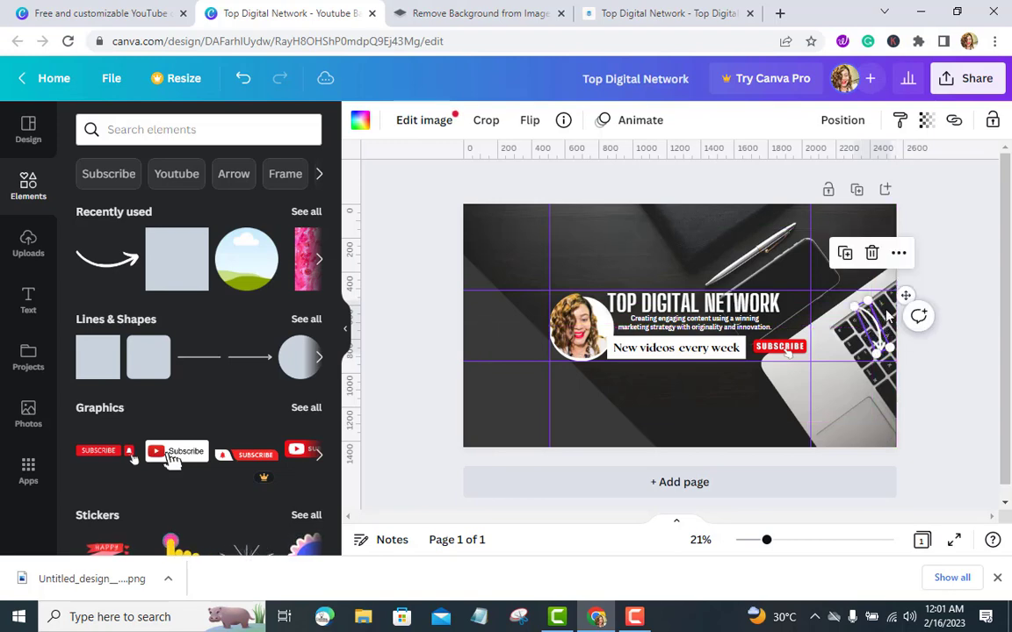
{"action": "left_click_drag", "start_coordinate": [866, 329], "coordinate": [886, 328]}
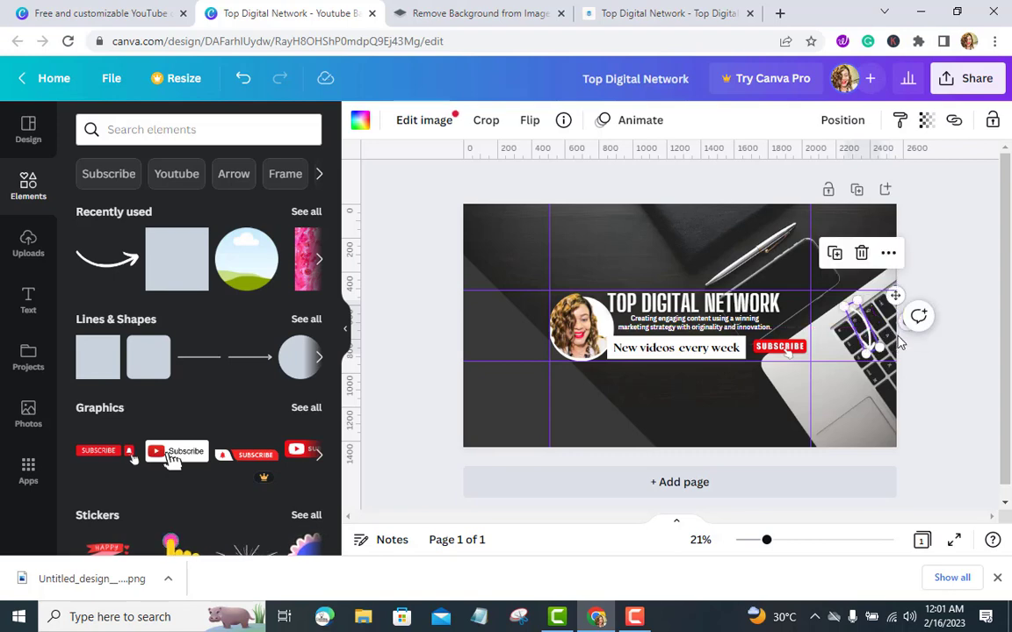
{"action": "mouse_move", "coordinate": [865, 334]}
{"action": "left_mouse_down"}
{"action": "mouse_move", "coordinate": [854, 334]}
{"action": "mouse_move", "coordinate": [891, 325]}
{"action": "mouse_move", "coordinate": [879, 348]}
{"action": "mouse_move", "coordinate": [854, 332]}
{"action": "mouse_move", "coordinate": [869, 328]}
{"action": "left_mouse_up"}
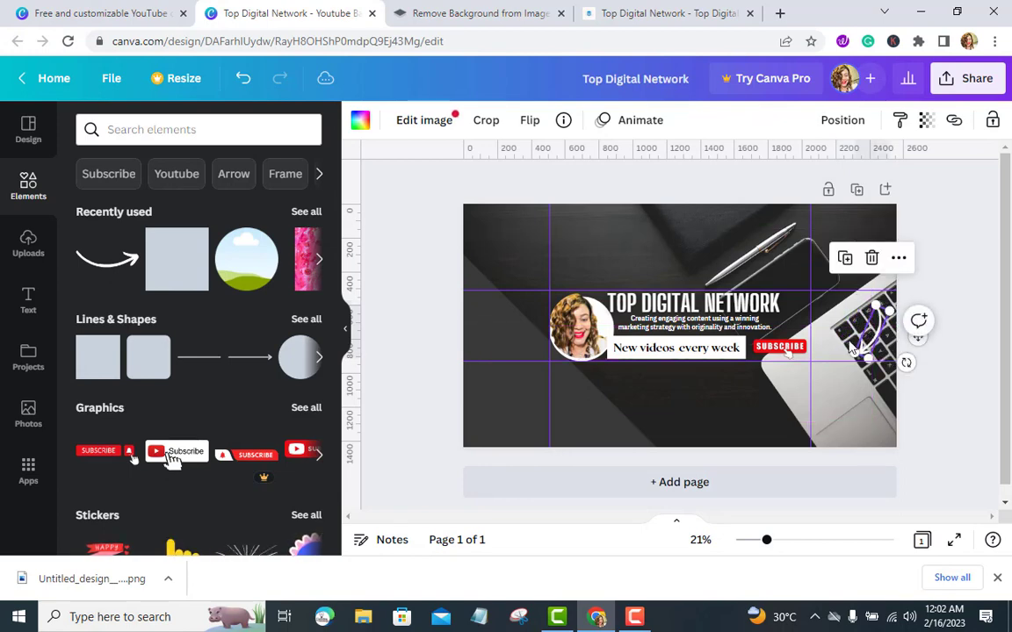
{"action": "left_click", "coordinate": [403, 426]}
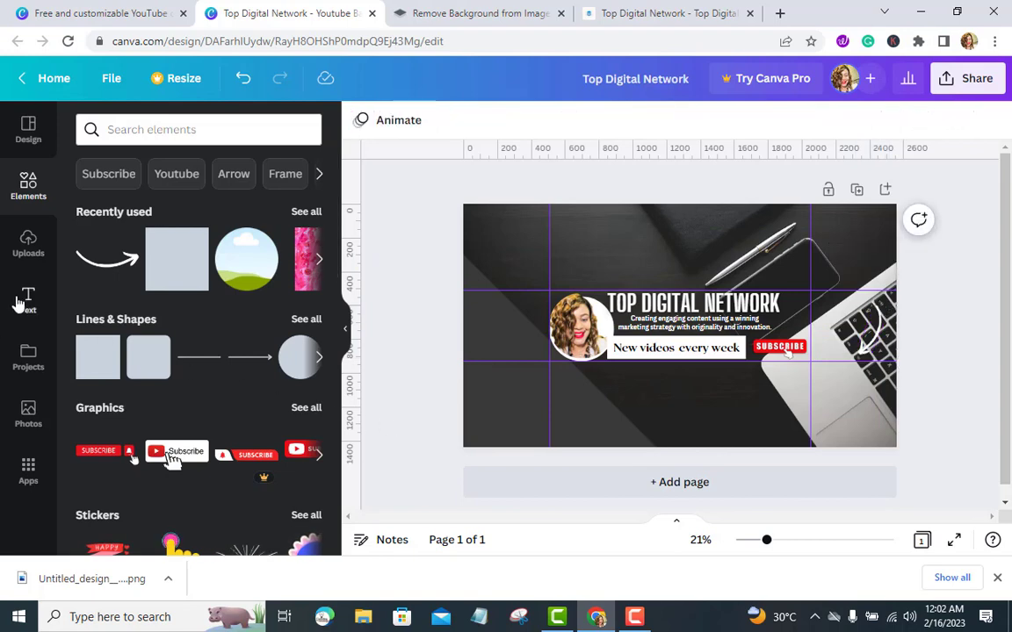
Add a subheading reading "Free Consultations" and move it below the "New videos every week" label, centred on the banner.
{"action": "left_click", "coordinate": [25, 302]}
{"action": "left_click", "coordinate": [127, 299]}
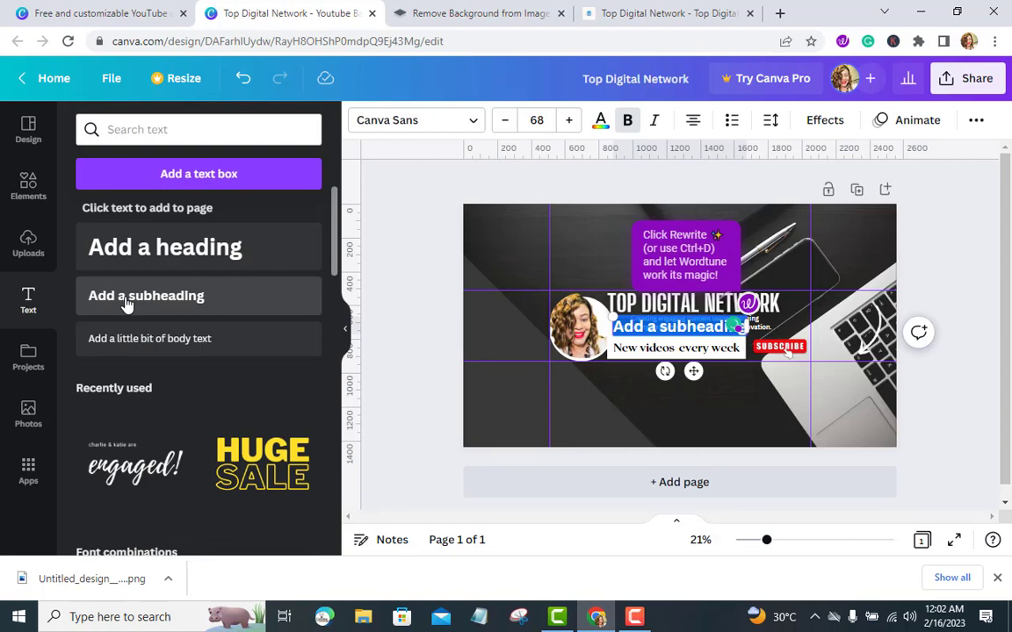
{"action": "key", "text": "Delete"}
{"action": "type", "text": "Freel"}
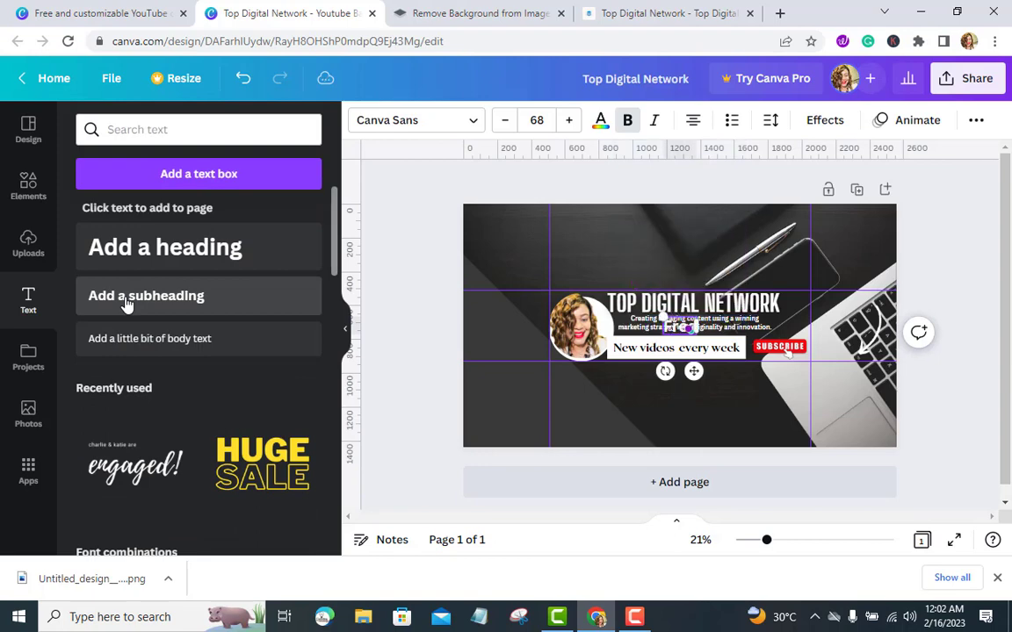
{"action": "type", "text": "Consul"}
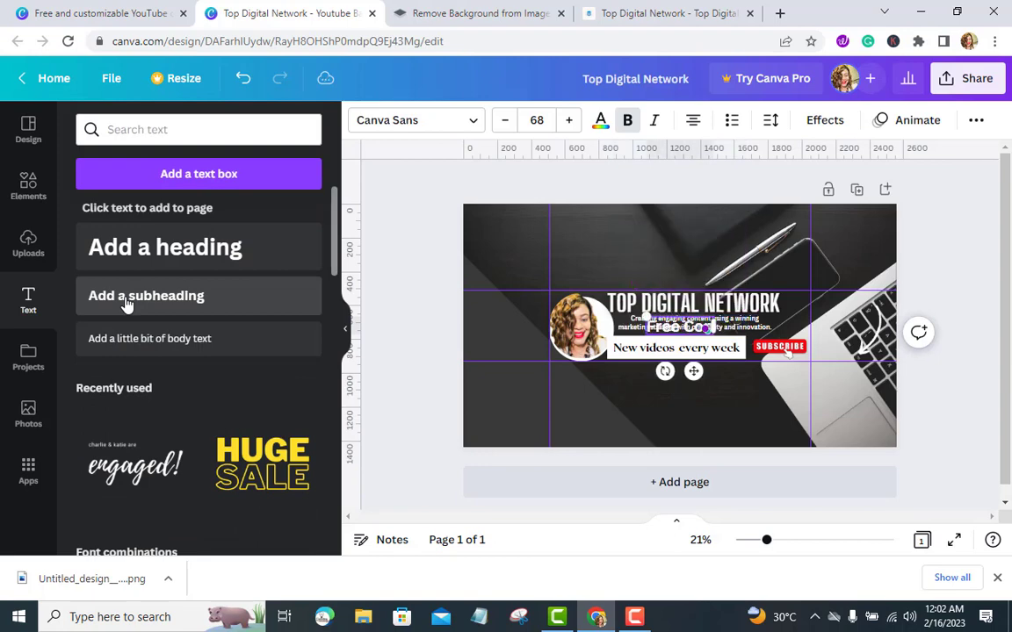
{"action": "type", "text": "t"}
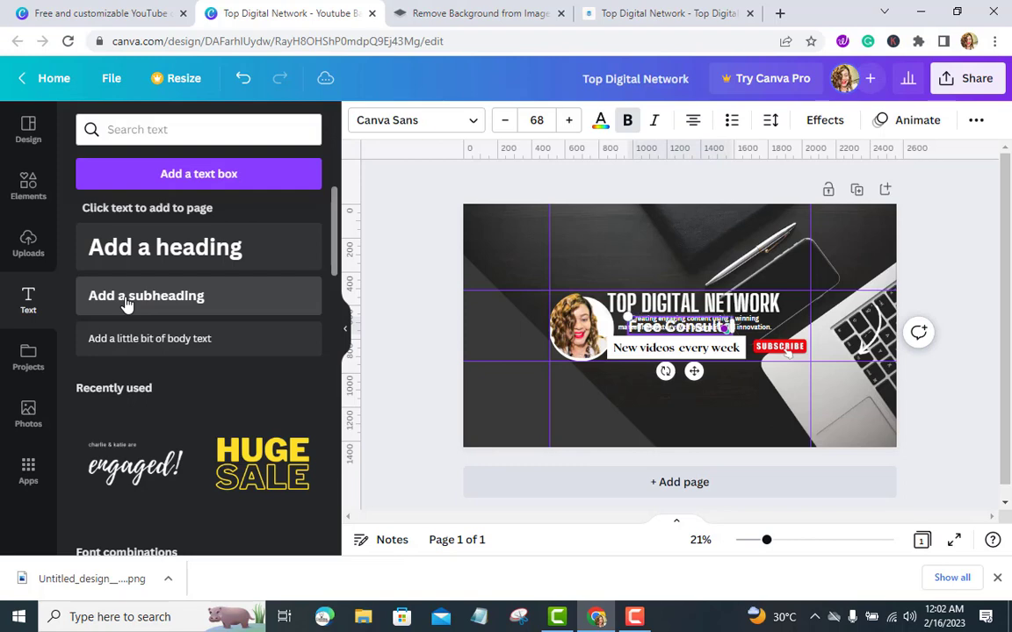
{"action": "type", "text": "ation"}
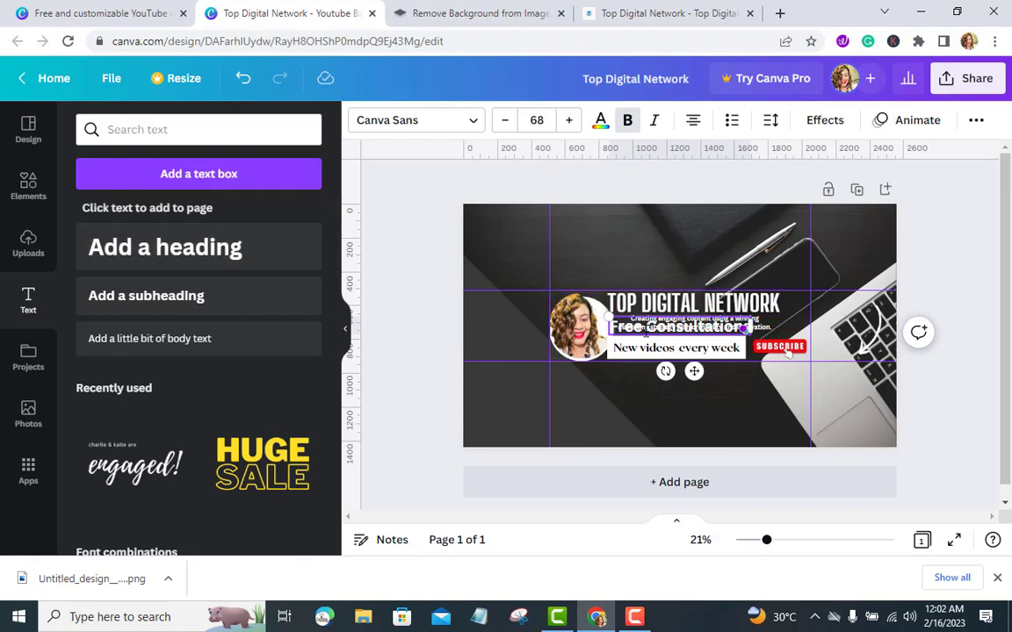
{"action": "left_click_drag", "start_coordinate": [693, 371], "coordinate": [691, 443]}
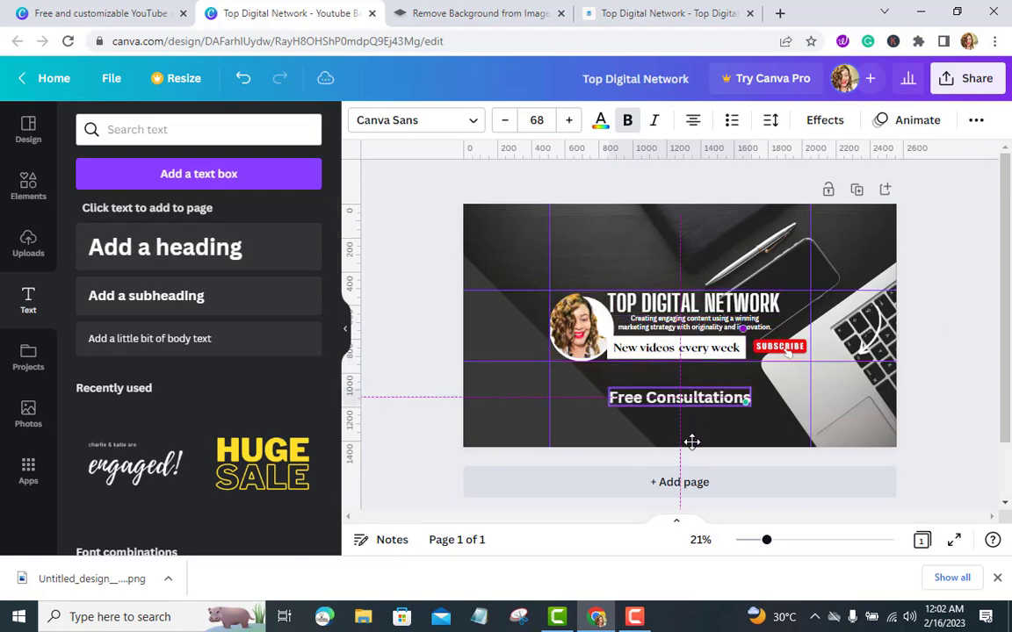
Change the font of the "Free Consultations" text to Big Shoulders Display.
{"action": "double_click", "coordinate": [677, 399]}
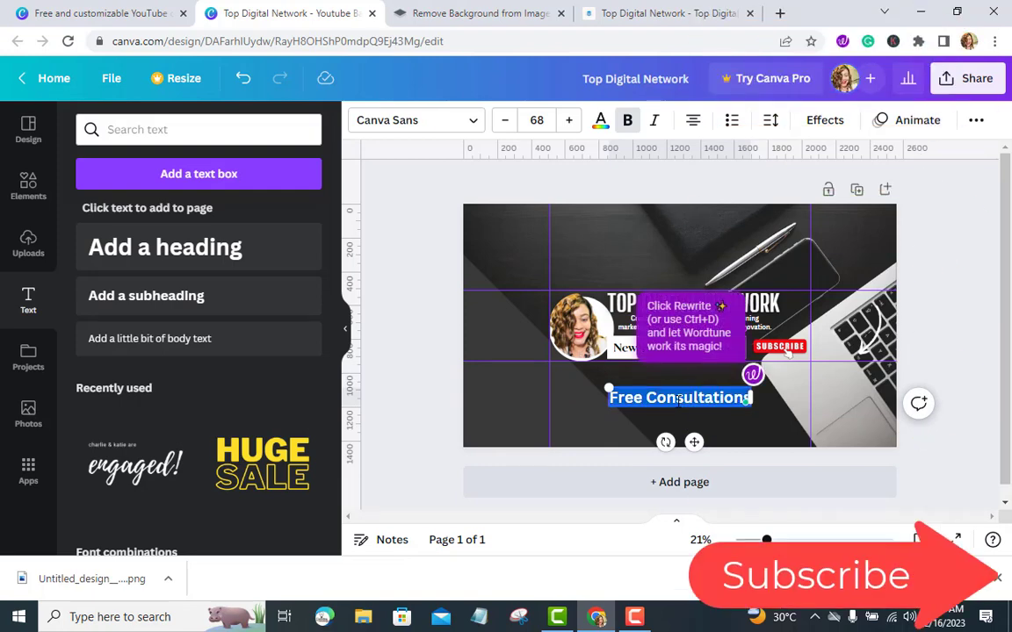
{"action": "left_click", "coordinate": [459, 130]}
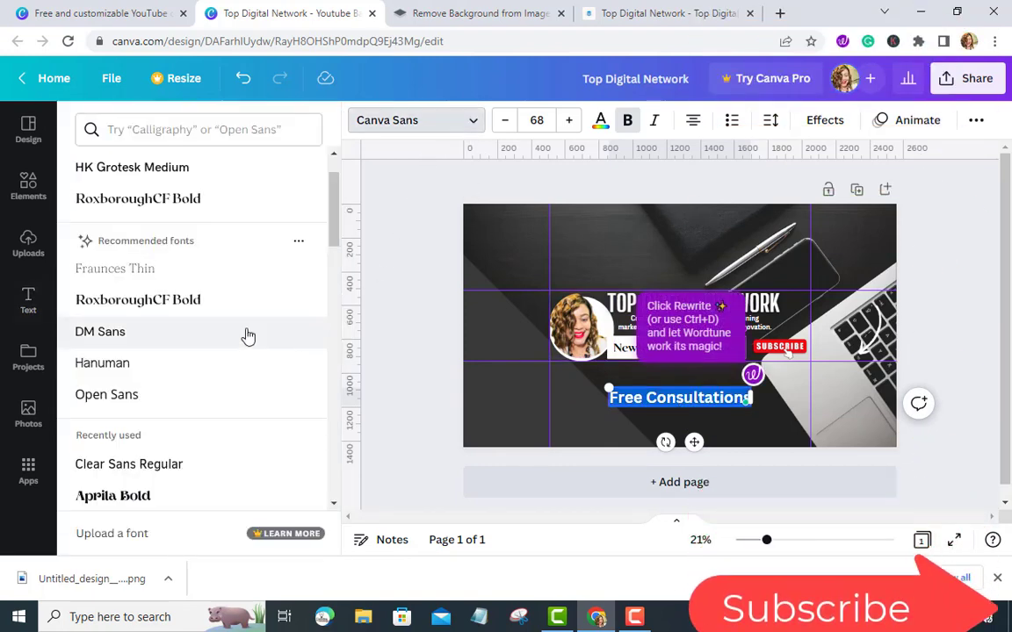
{"action": "scroll", "coordinate": [181, 256], "scroll_direction": "up", "scroll_amount": 1}
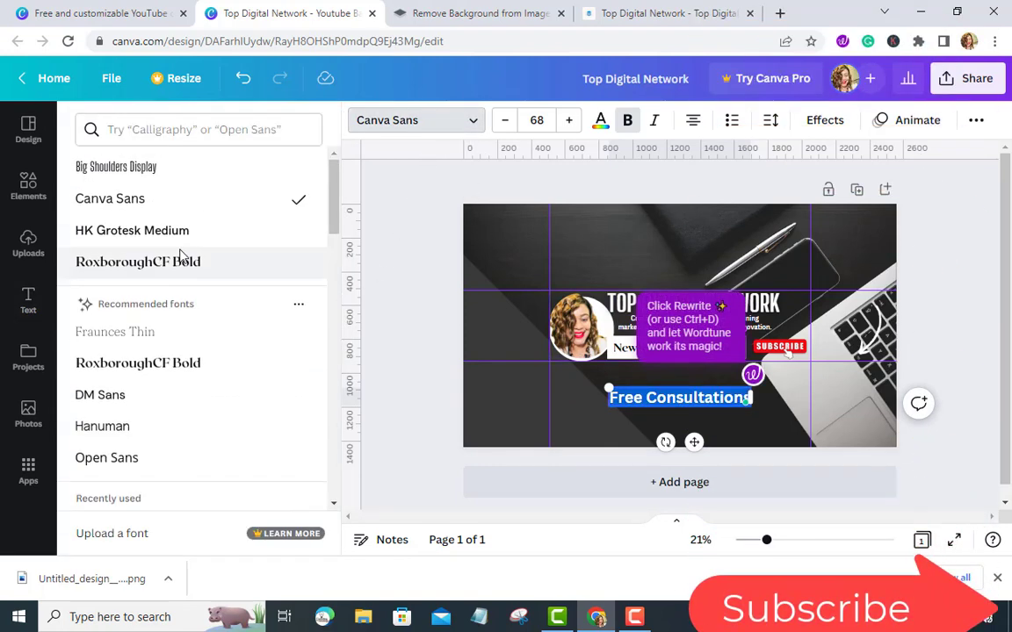
{"action": "left_click", "coordinate": [154, 167]}
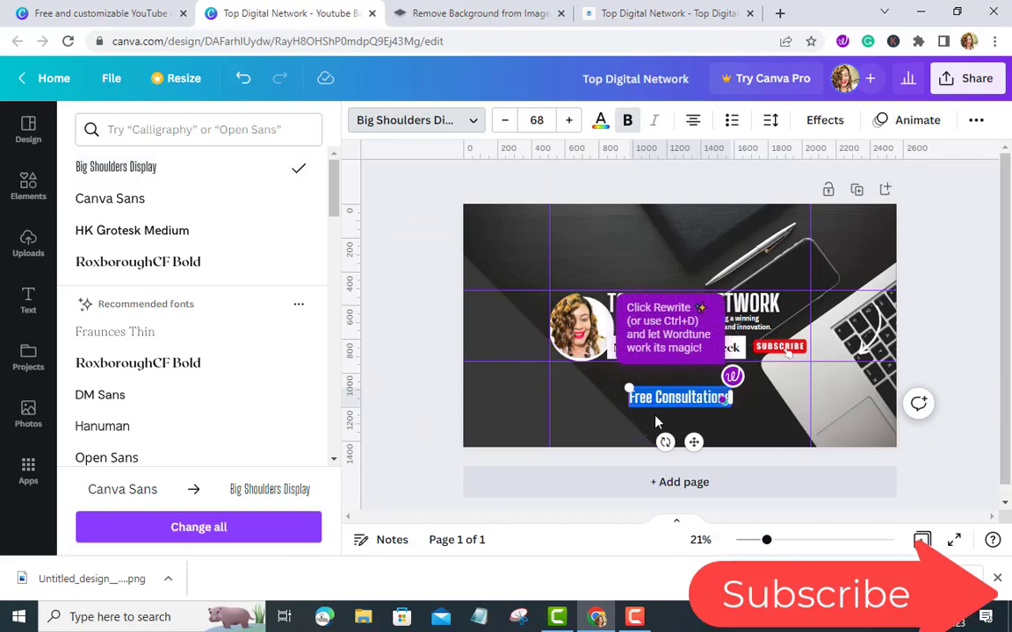